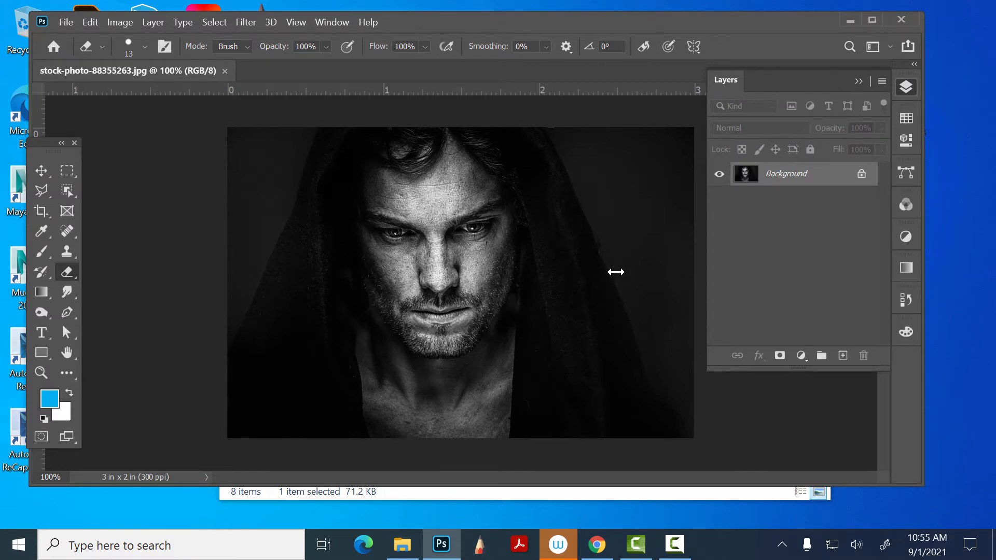
- Unlock the Background layer and duplicate it, hiding the original Layer 0
left_click(908, 89)
left_click(907, 87)
left_click(862, 174)
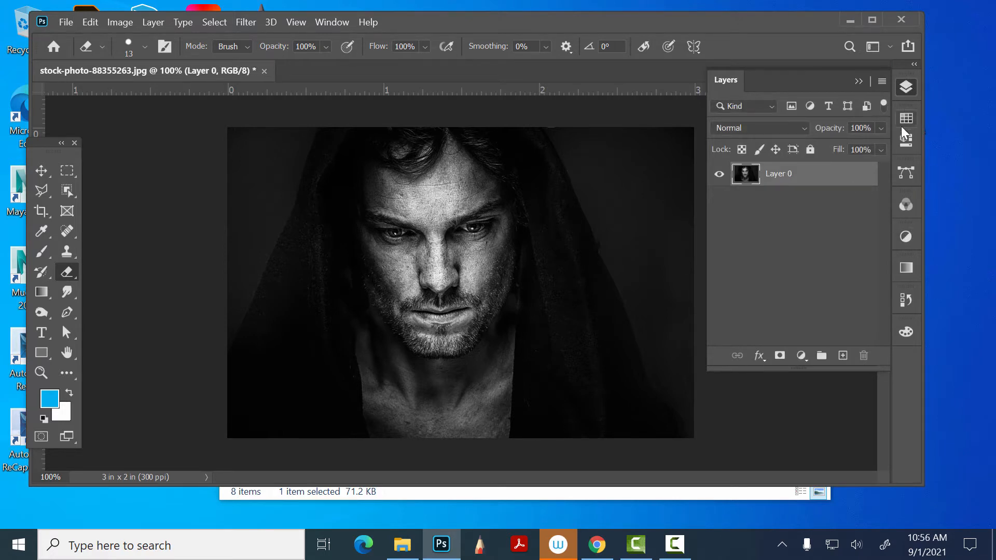
left_click(908, 88)
left_click(907, 88)
left_click_drag(825, 182, 844, 358)
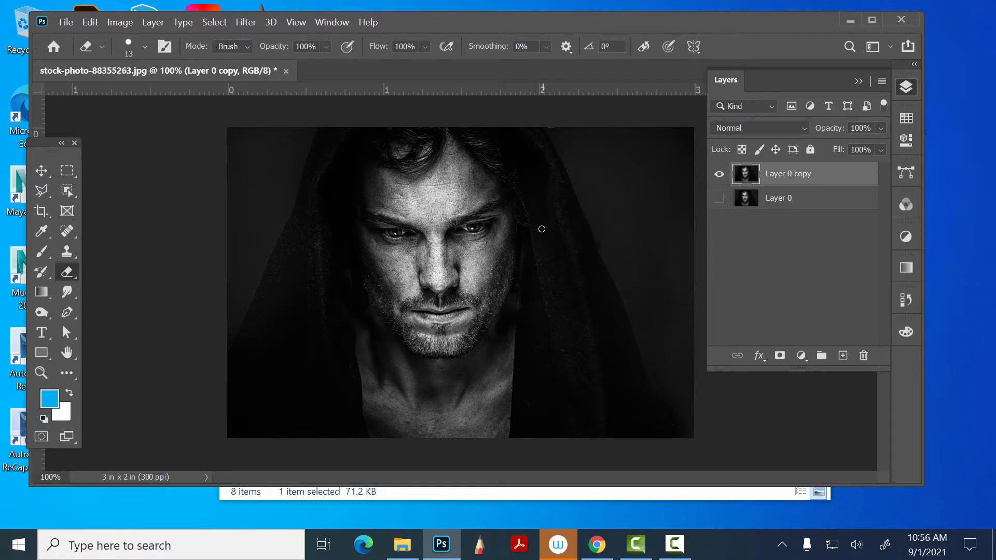
- Brighten the midtones of Layer 0 copy with a Levels adjustment
key("ctrl+l")
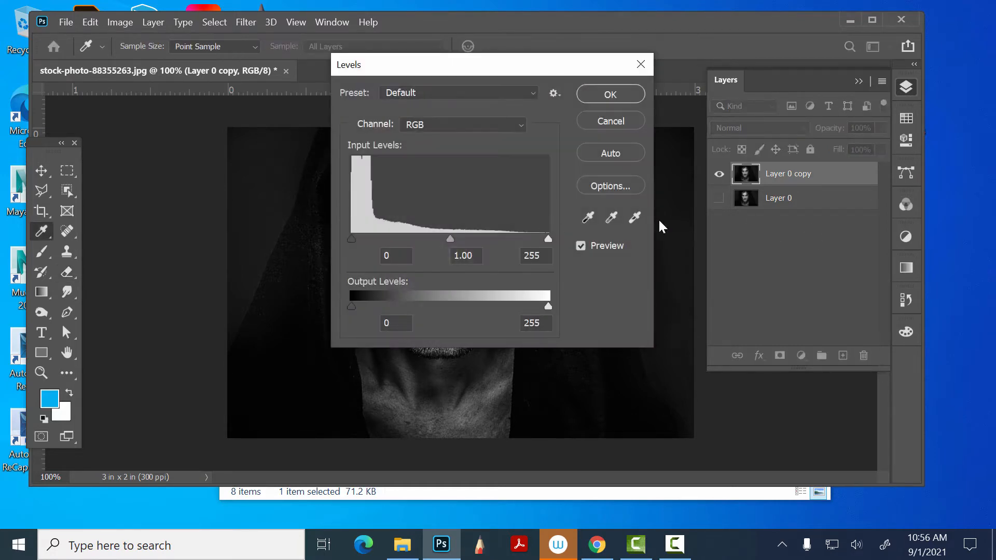
left_click_drag(519, 66, 810, 142)
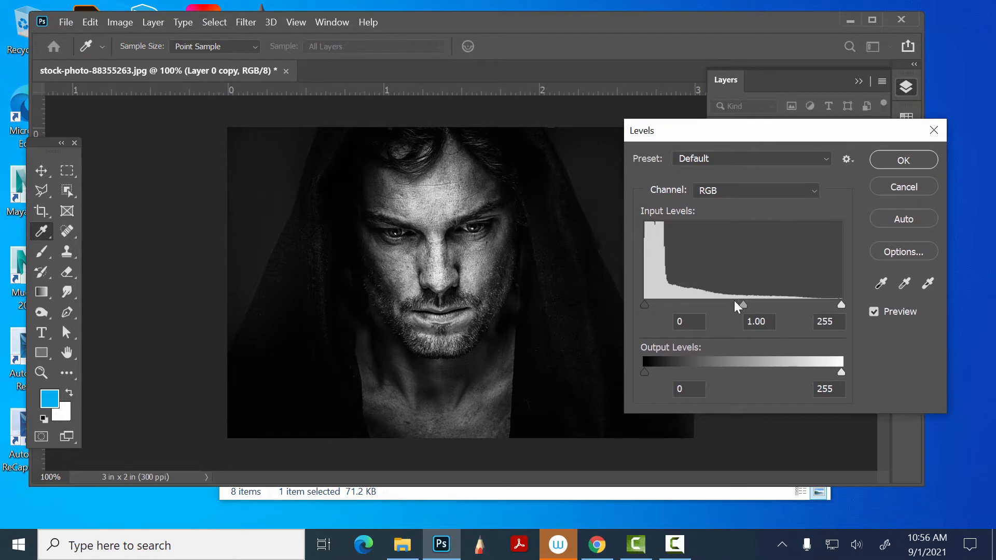
left_click_drag(741, 303, 706, 302)
left_click(877, 160)
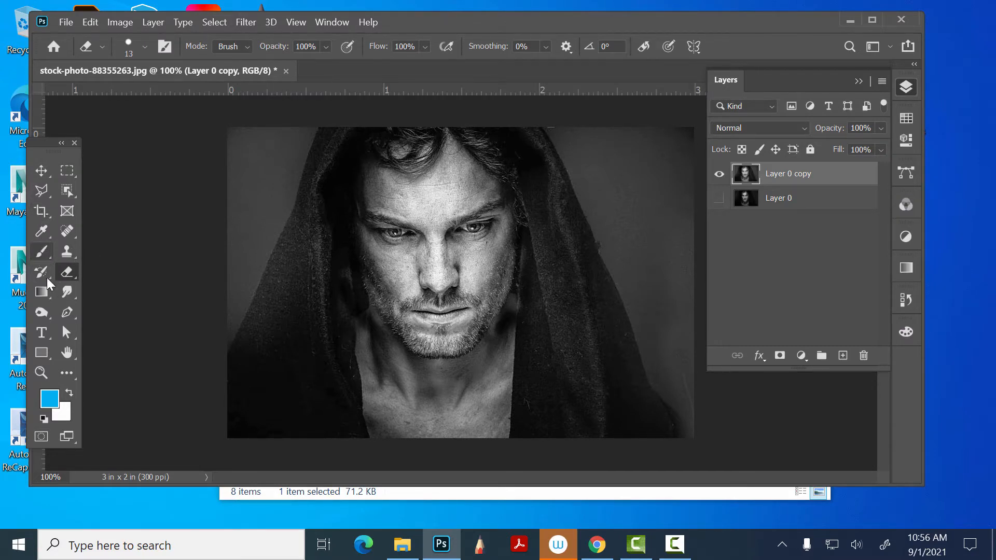
- Trace a closed pen path around the background left of the hood and start another along the hood's right outer edge
left_click(66, 312)
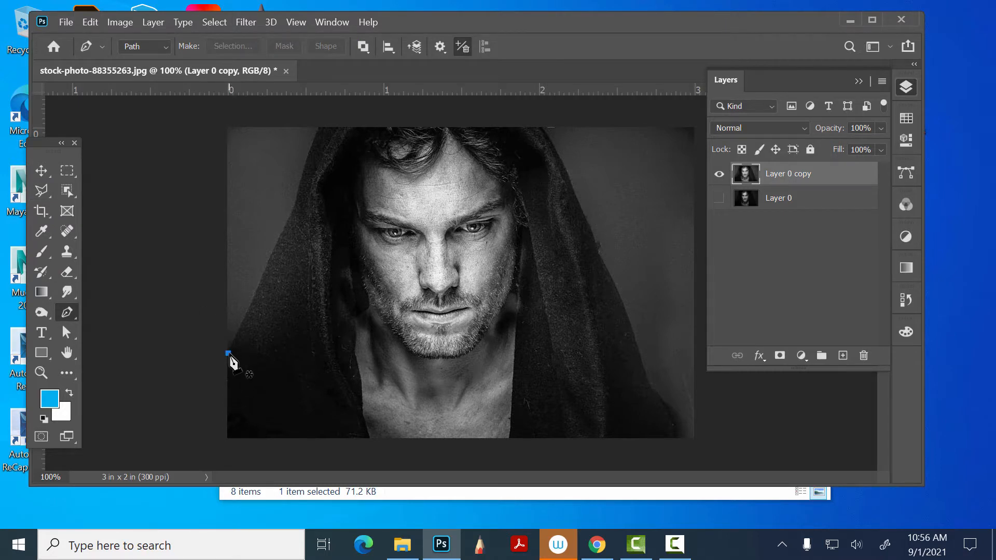
left_click(228, 353)
left_click_drag(256, 288, 262, 276)
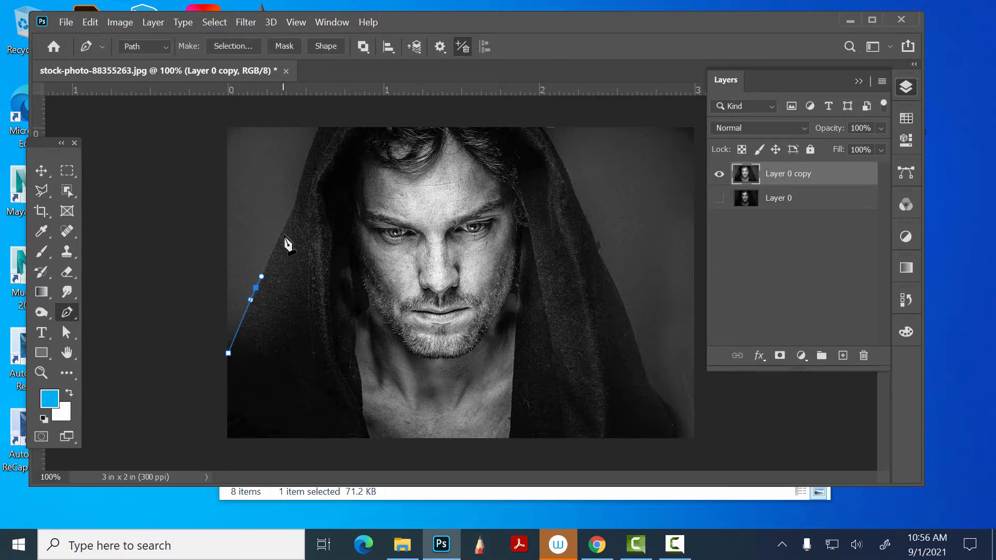
left_click_drag(284, 225, 292, 212)
left_click_drag(306, 163, 313, 140)
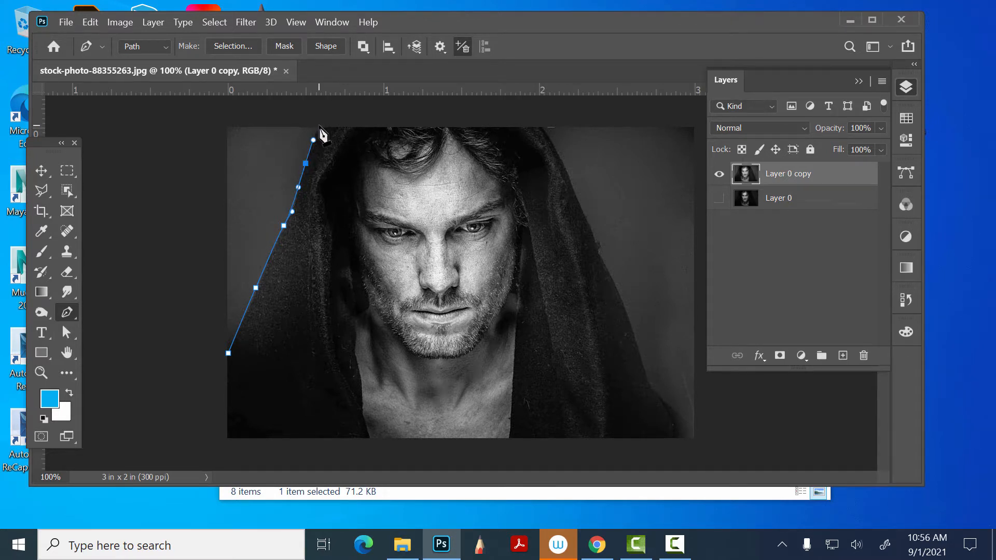
left_click(318, 125)
left_click_drag(210, 120, 210, 127)
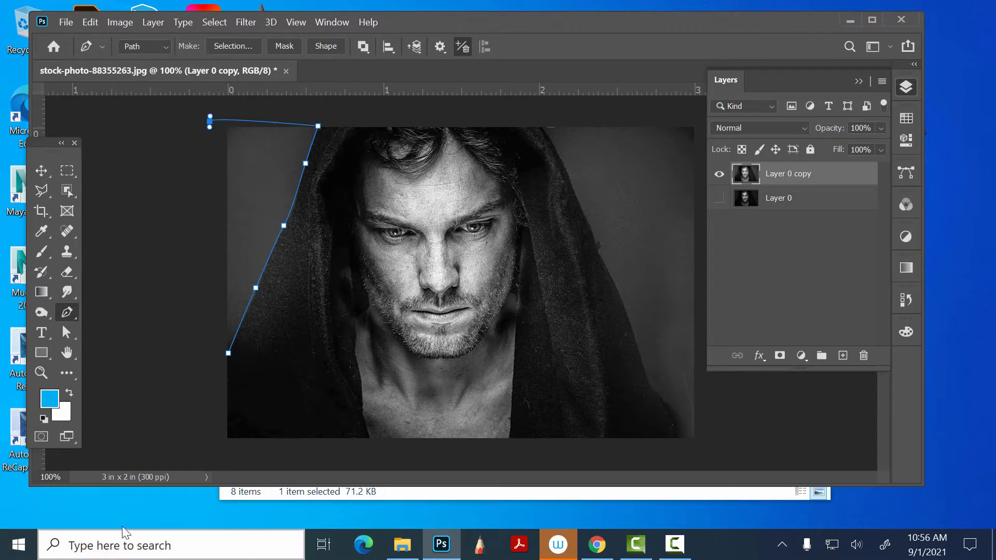
left_click(162, 353)
left_click(228, 353)
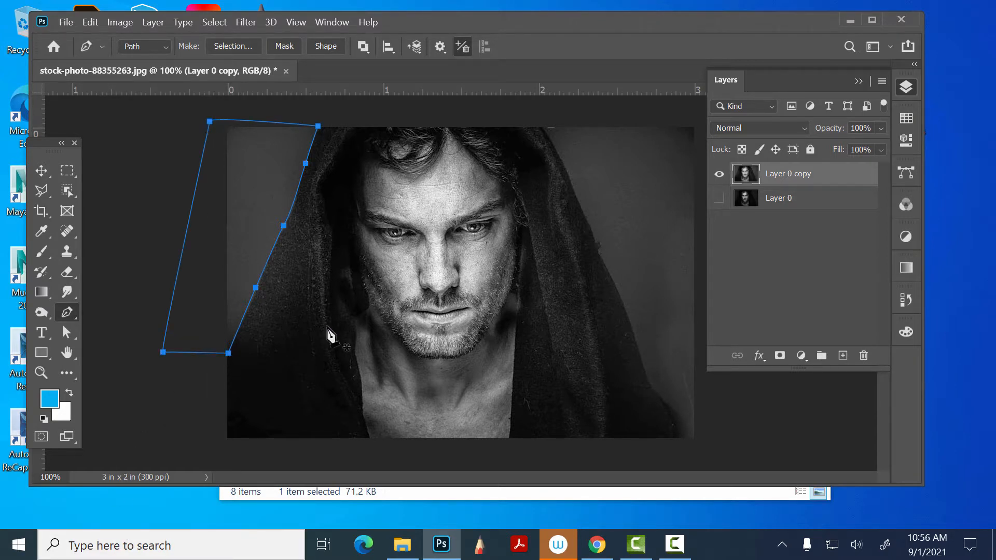
left_click(543, 125)
left_click_drag(577, 189, 576, 198)
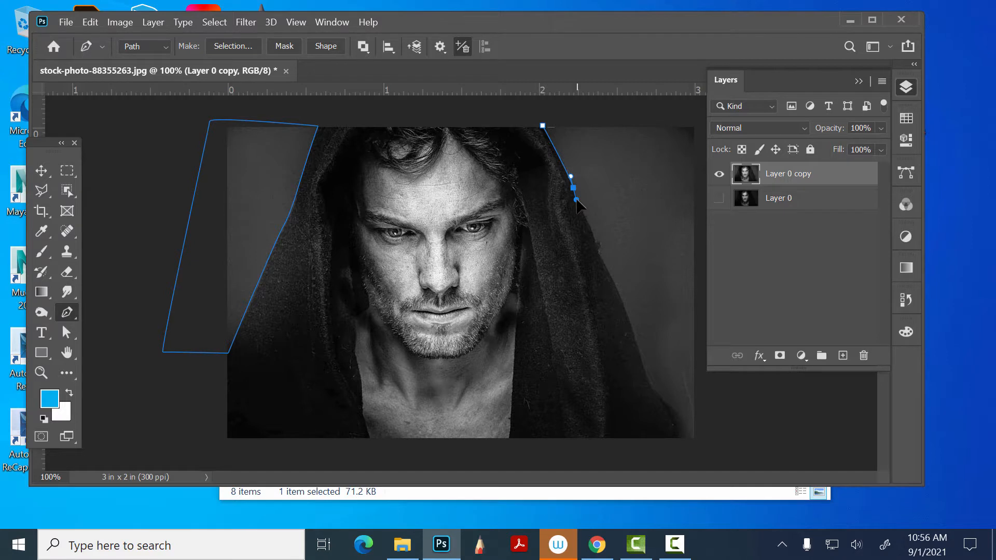
- Undo both pen paths and the Levels adjustment on Layer 0 copy
key("ctrl+z")
key("ctrl+z")
key("ctrl+z")
key("ctrl+z")
key("ctrl+z")
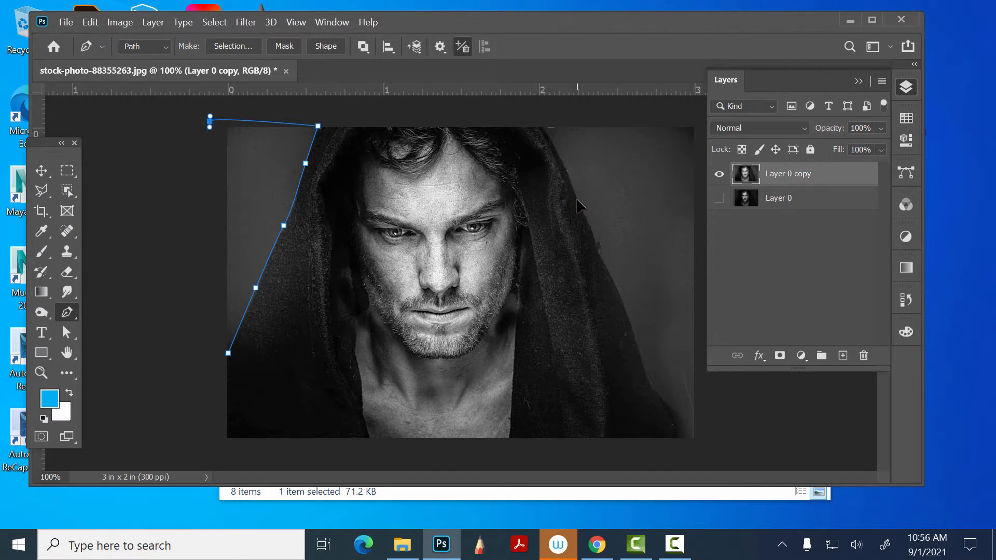
key("ctrl+z")
key("ctrl+z")
key("ctrl+z")
key("ctrl+z")
key("ctrl+z")
key("ctrl+z")
key("ctrl+z")
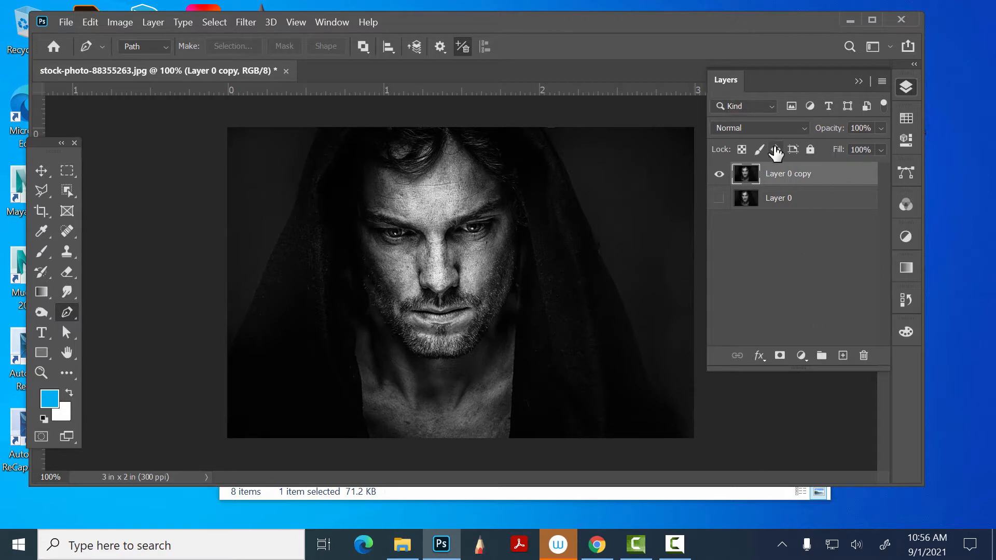
- Brighten Layer 0 copy with Levels, setting the midtone input level to 1.60
key("ctrl+l")
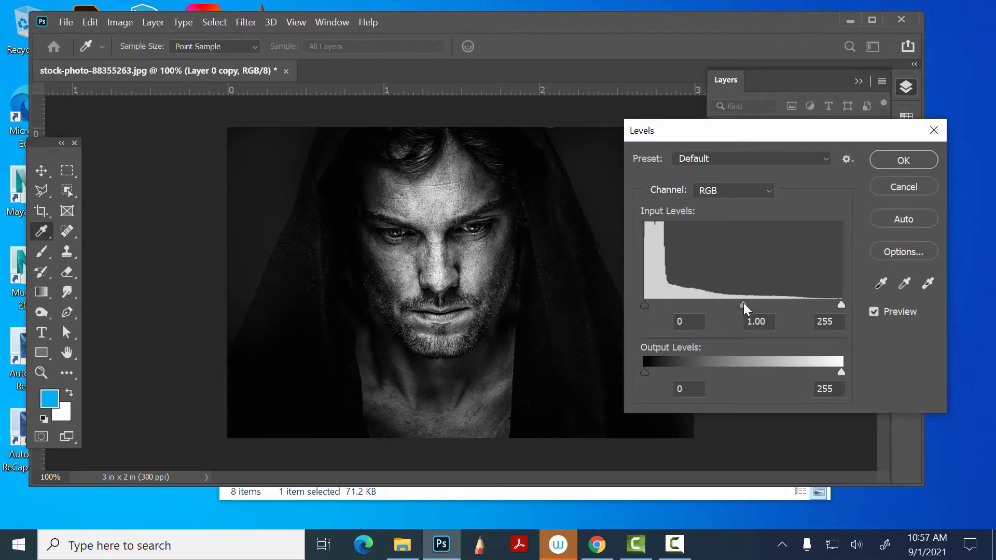
left_click_drag(743, 305, 710, 305)
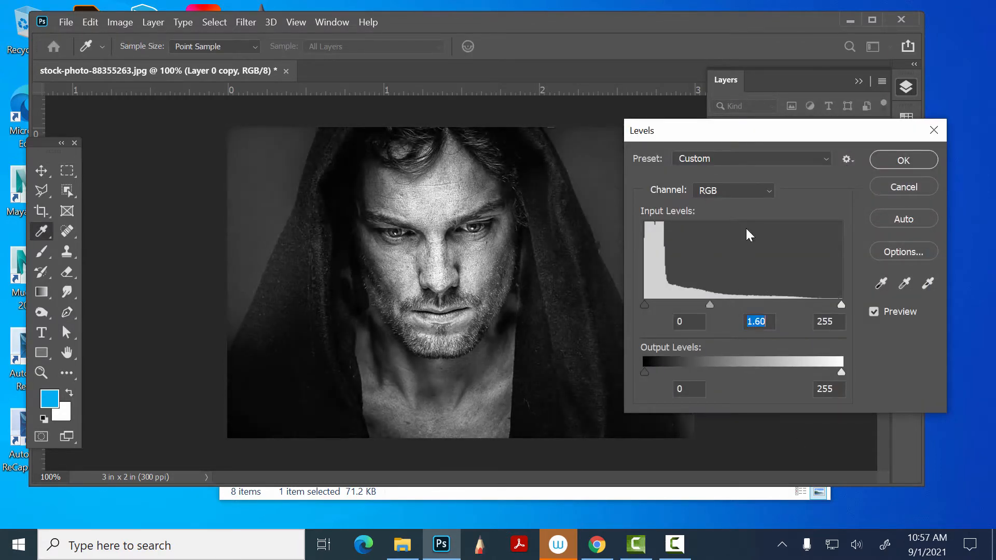
left_click(903, 160)
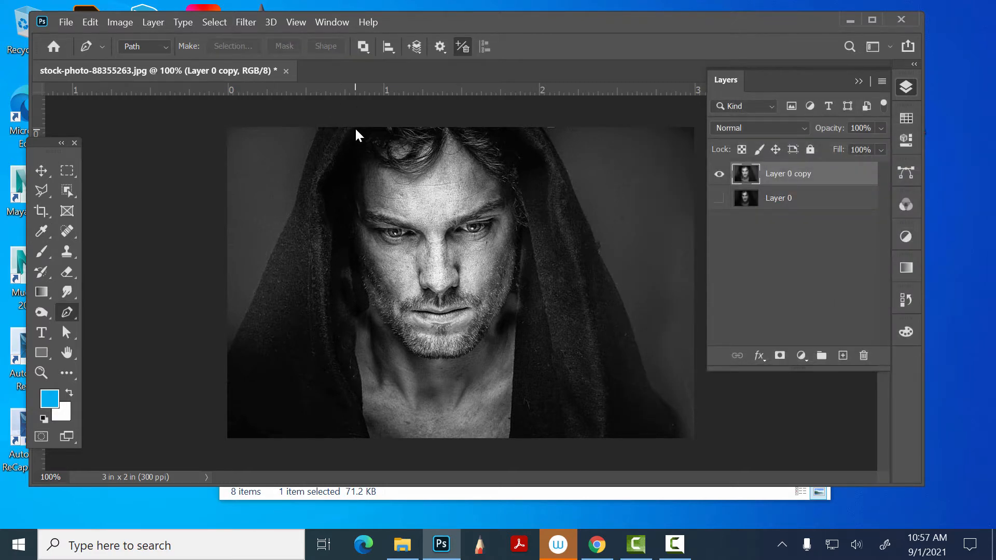
- Trace the inner edge of the hood's left side with the Pen tool, from the image's top edge to its bottom edge
left_click(354, 127)
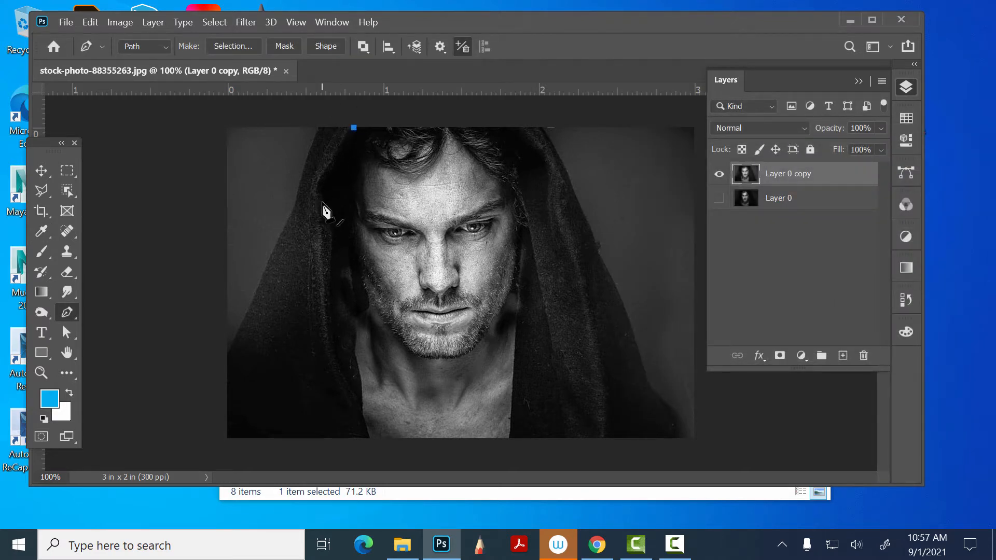
left_click_drag(322, 201, 327, 227)
left_click_drag(330, 268, 325, 292)
left_click(338, 382)
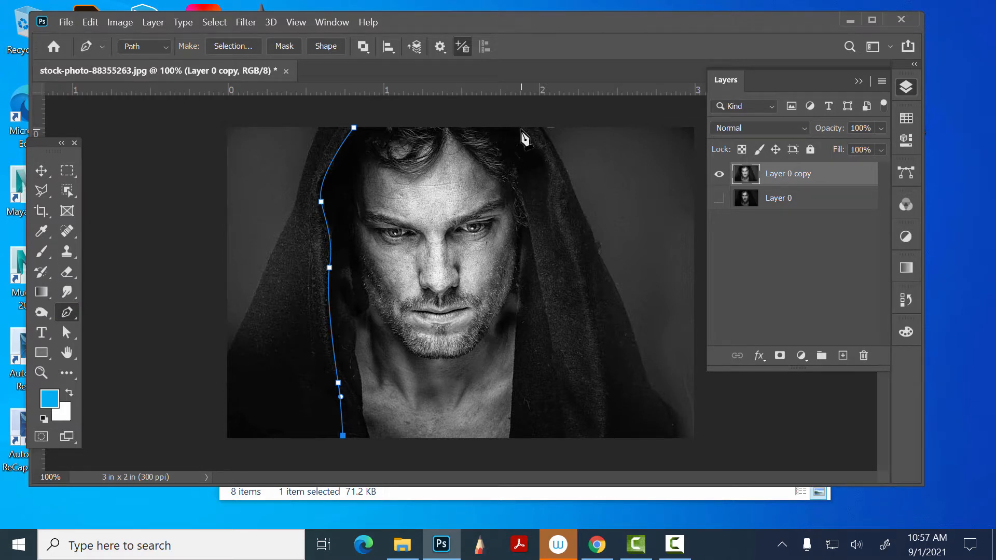
left_click(506, 127)
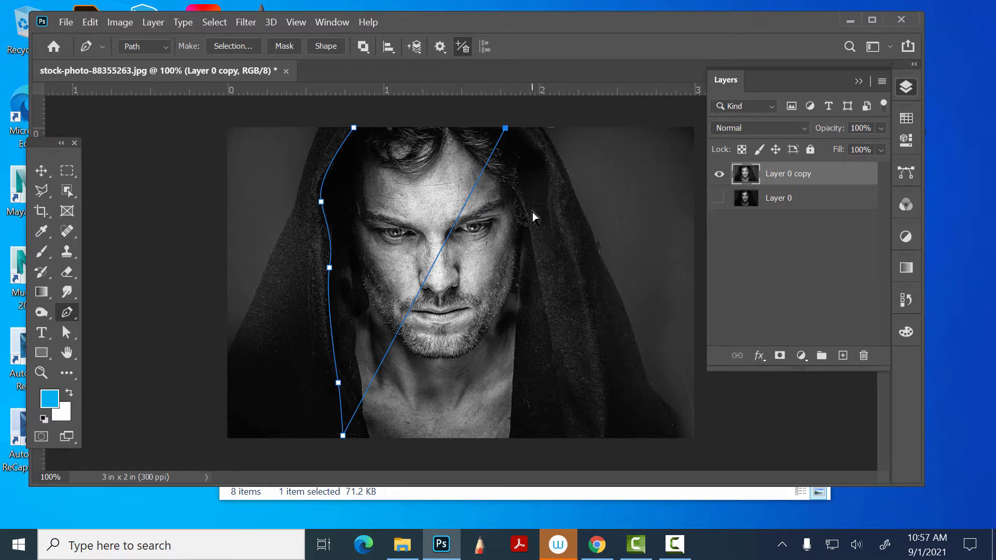
key("ctrl+z")
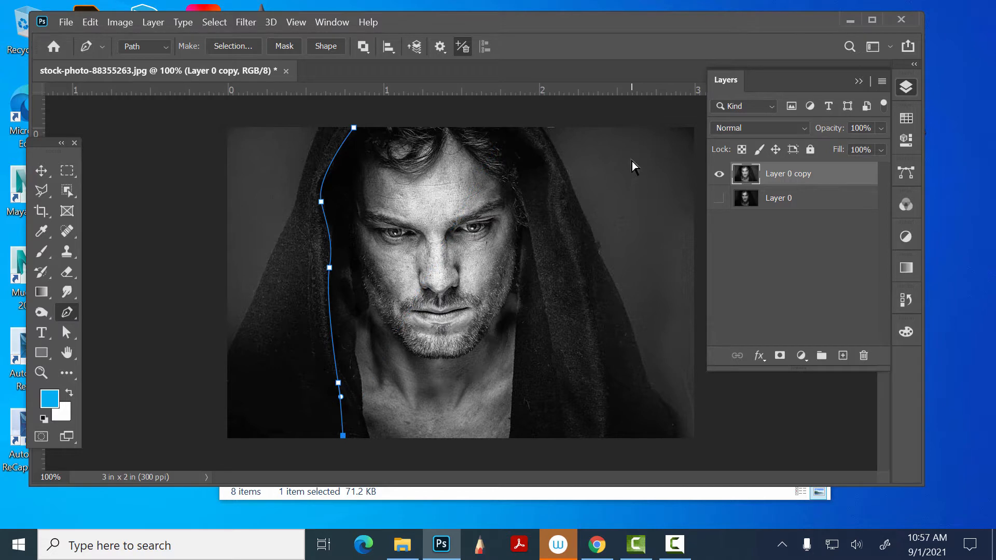
- Continue the path down the hood's left outer edge and close it around the image's lower-left corner
left_click(355, 128)
left_click_drag(293, 209, 290, 220)
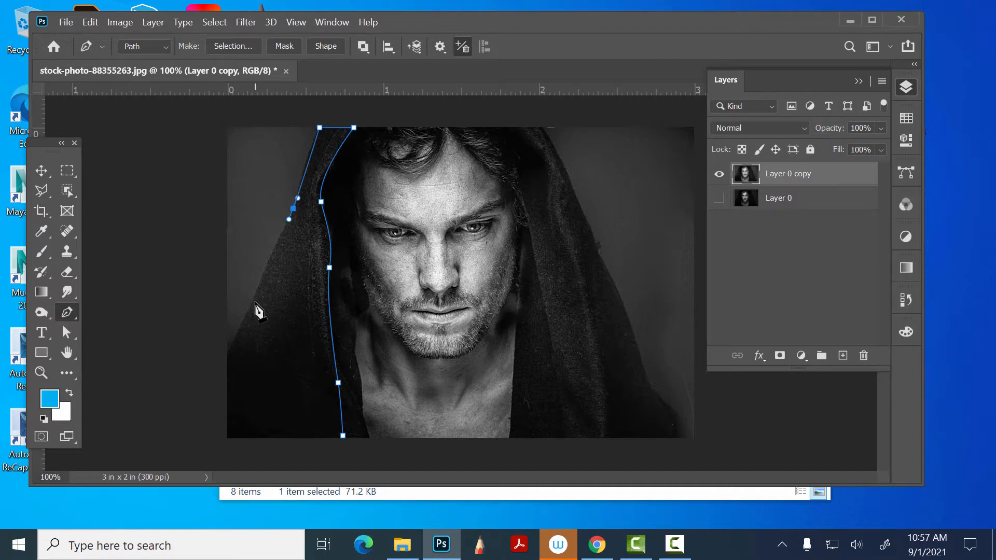
left_click_drag(253, 302, 252, 306)
left_click_drag(223, 360, 219, 385)
left_click(197, 438)
left_click(297, 457)
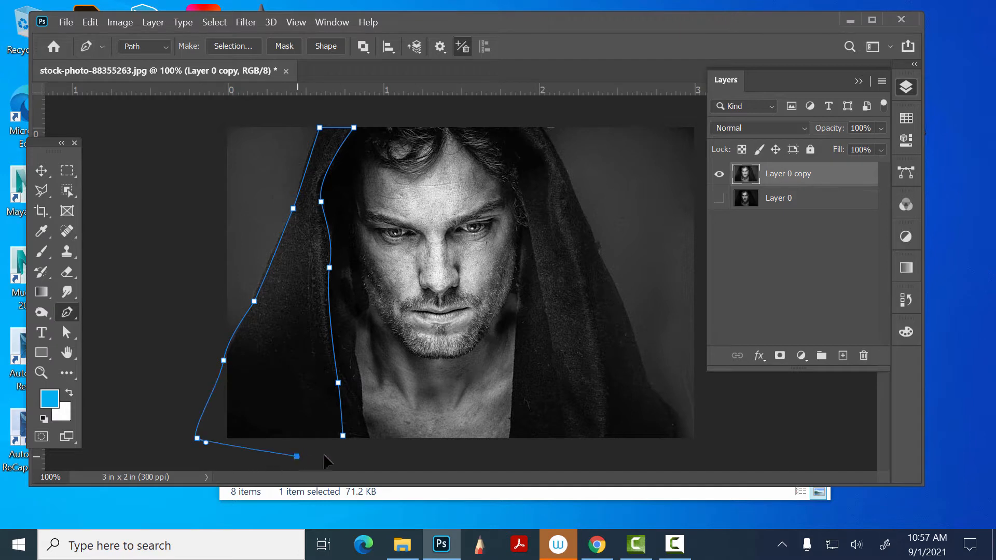
left_click(343, 436)
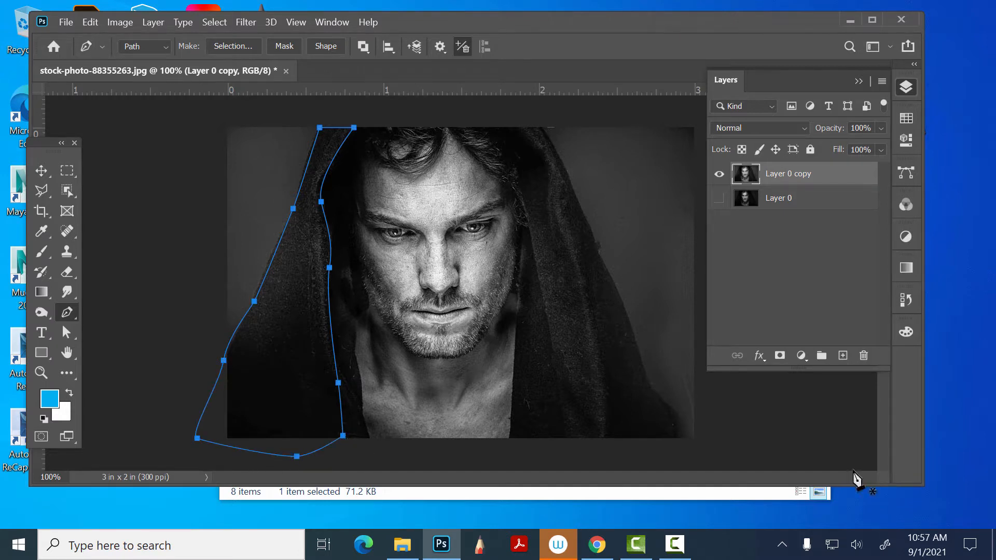
- Draw a second closed pen path around the hood's right side, following its inner and outer edges
left_click(495, 123)
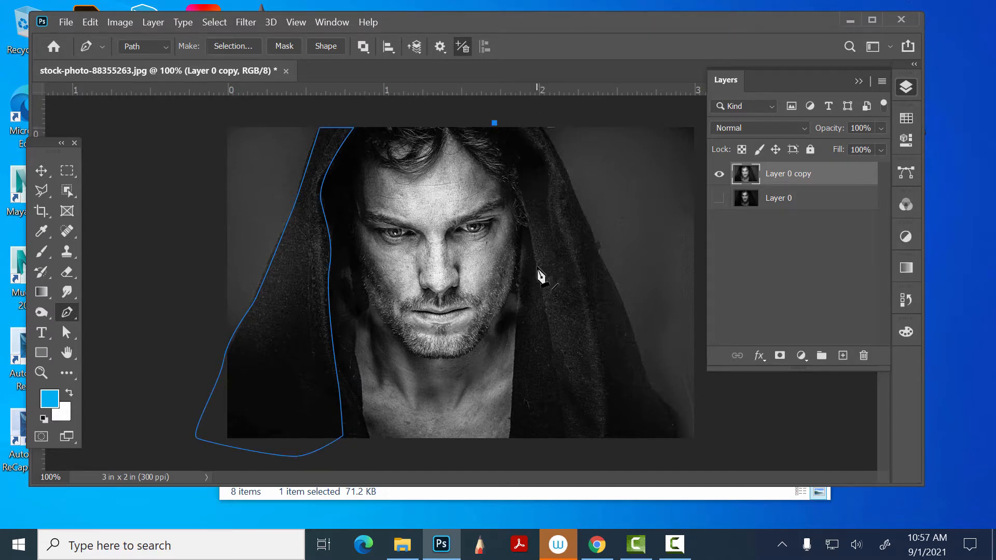
left_click_drag(540, 269, 544, 315)
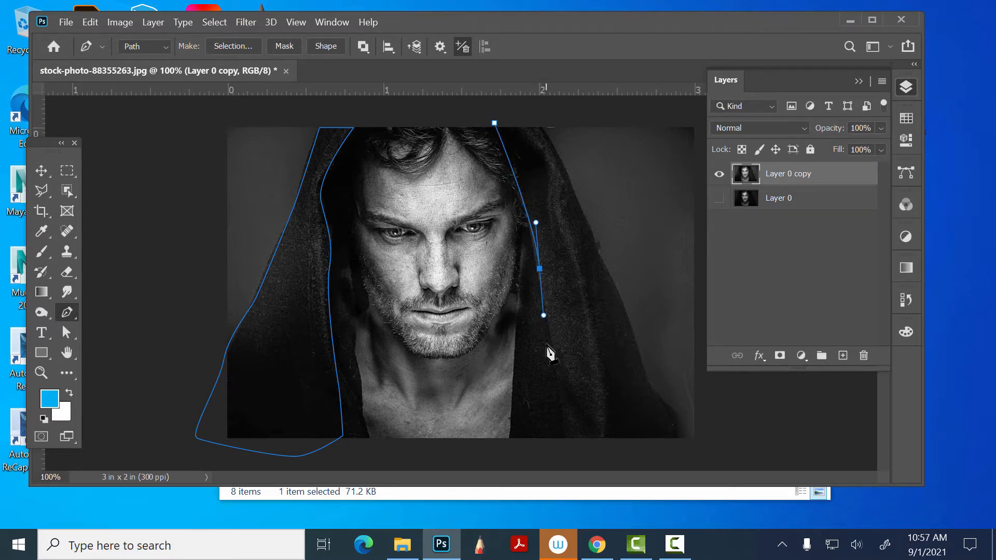
left_click_drag(547, 432, 547, 449)
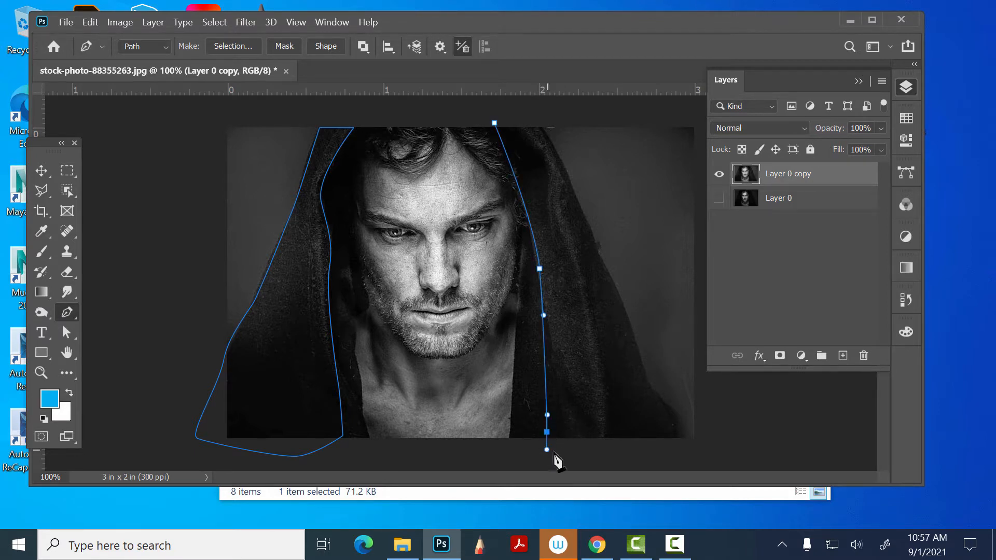
left_click_drag(692, 442, 664, 405)
left_click_drag(629, 315, 625, 304)
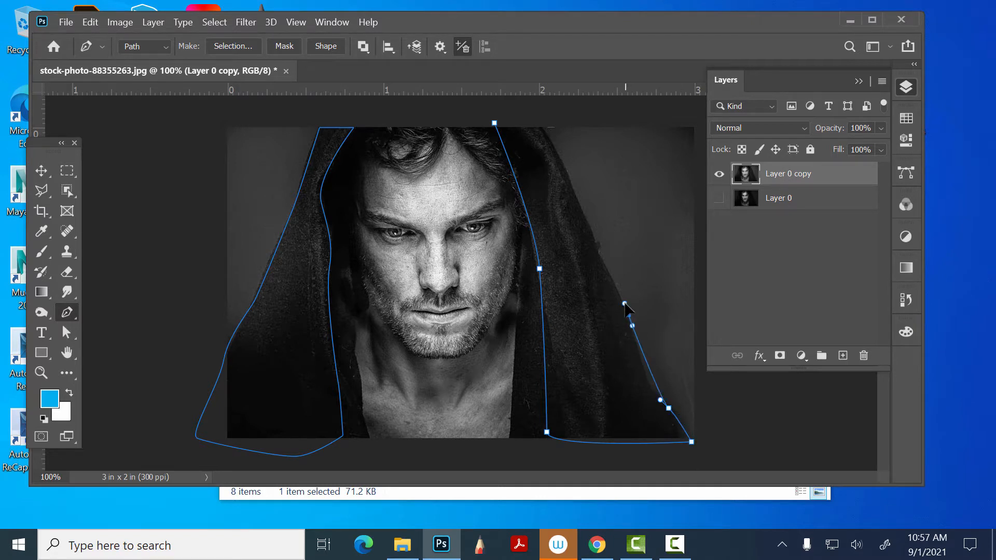
left_click_drag(583, 212, 579, 190)
left_click_drag(552, 133, 543, 120)
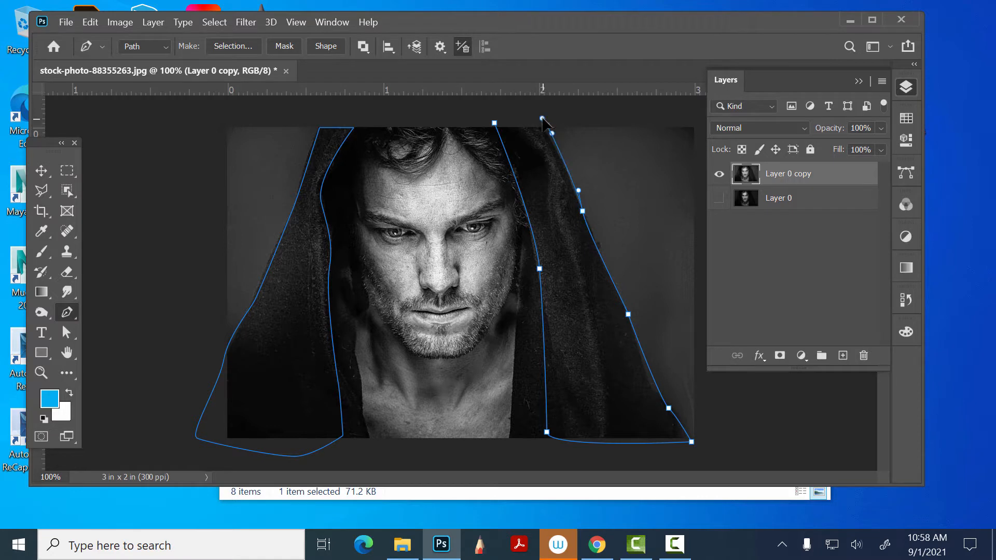
left_click(497, 124)
- Load the Work Path around both hood sides as a selection and deselect it
left_click(906, 172)
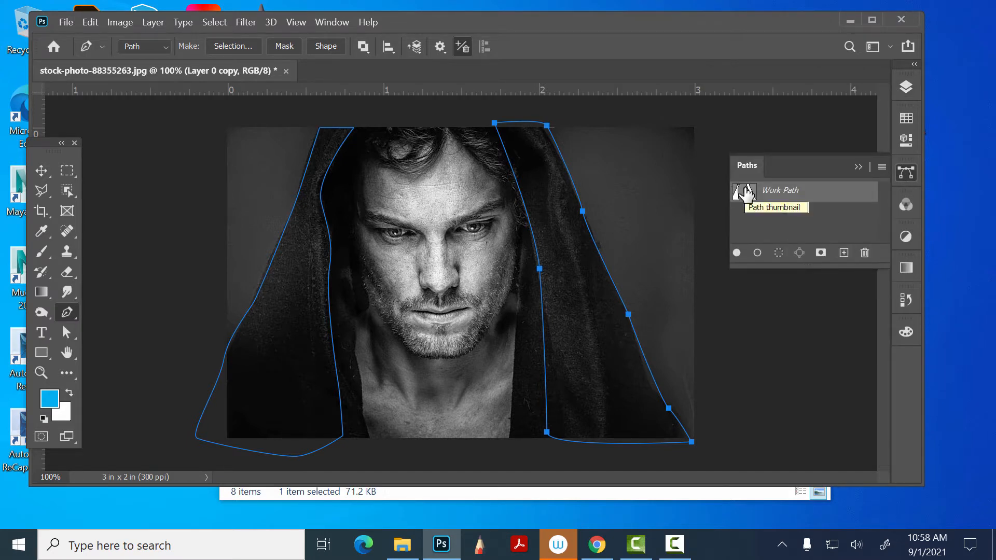
left_click(746, 192, "ctrl")
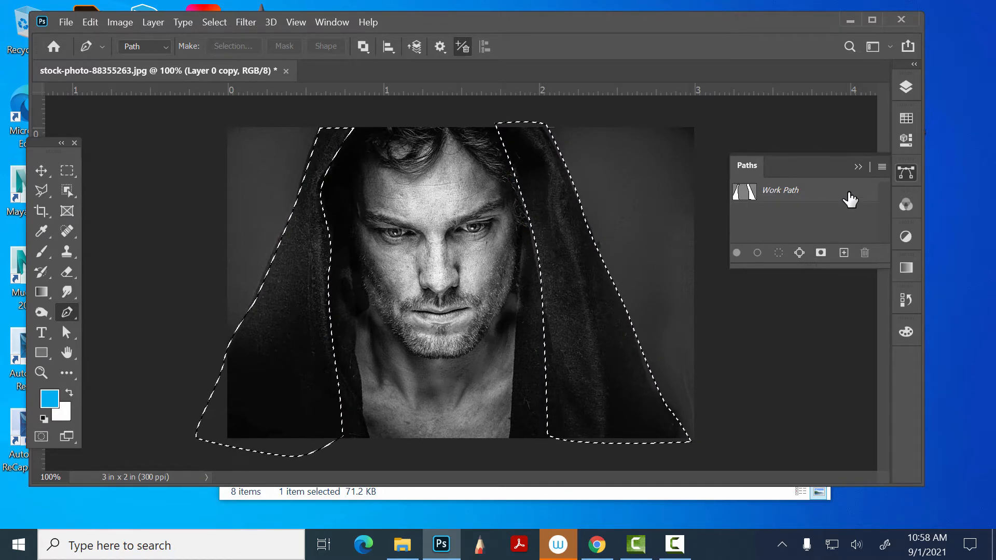
key("ctrl+d")
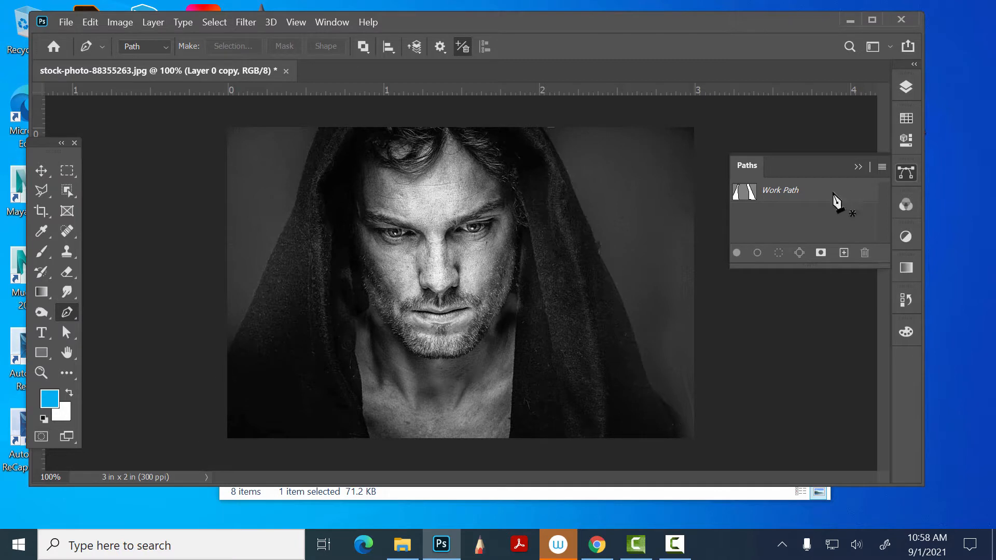
- Trace a pen path along the image's top edge, down the face opening's right side, and across the bottom to the neck's left corner
left_click(355, 127)
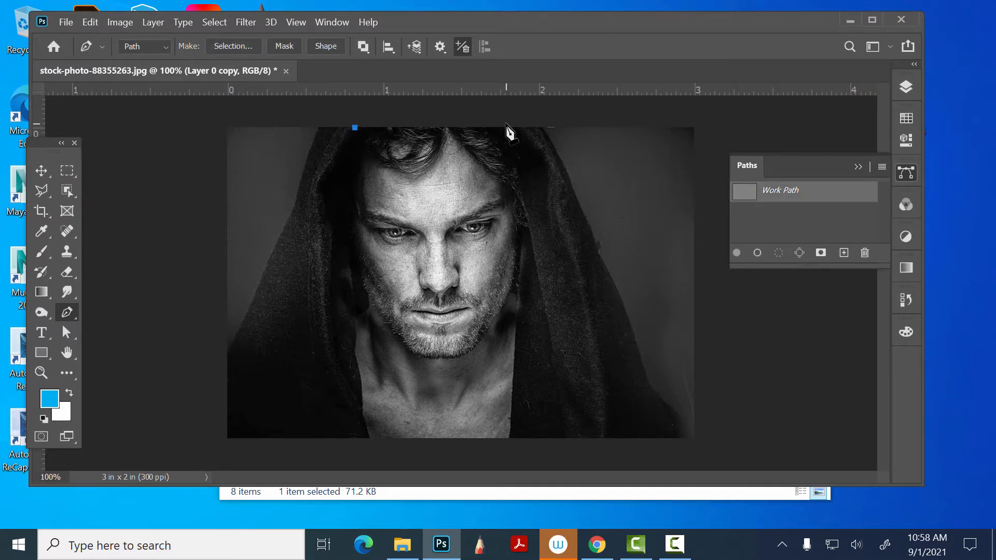
left_click(510, 130)
left_click_drag(522, 269, 521, 276)
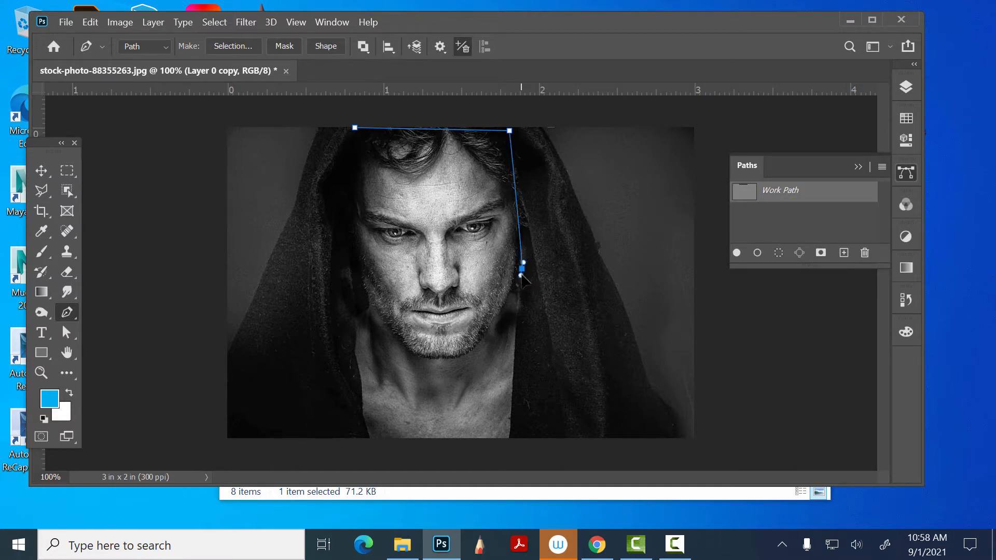
left_click(509, 442)
left_click(370, 438)
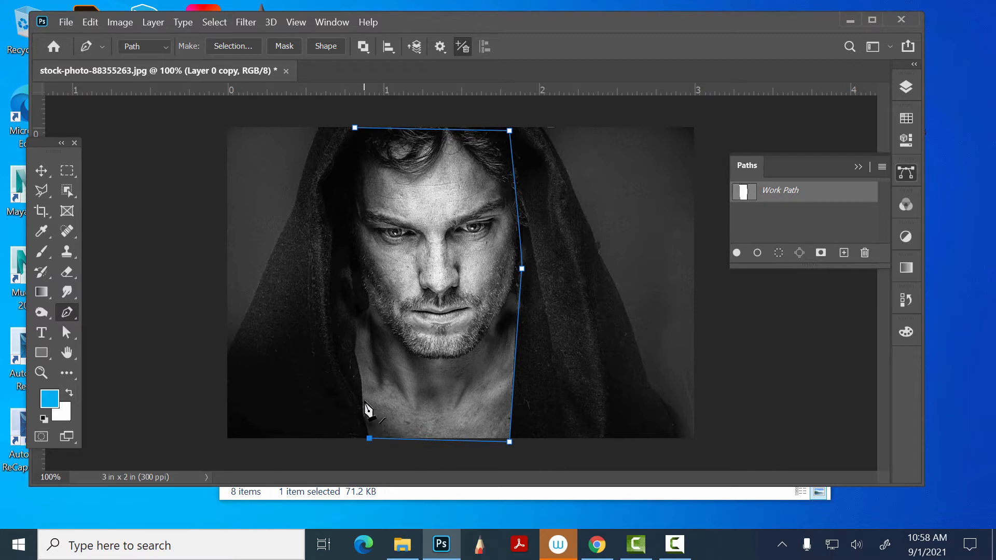
- Continue the path up the hood's left inner edge and close it at the starting point above the hair
left_click_drag(362, 394, 362, 384)
left_click_drag(355, 347, 357, 341)
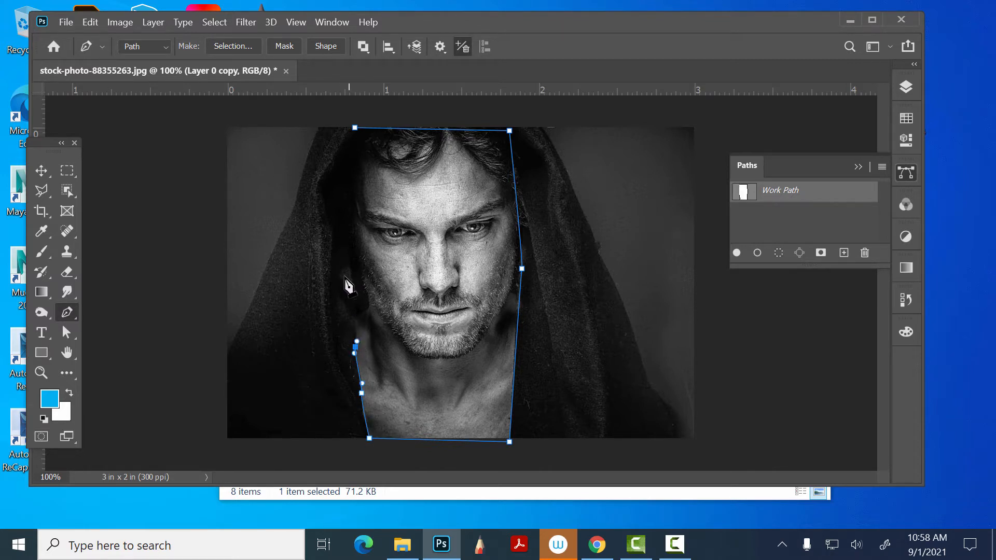
left_click_drag(331, 267, 332, 259)
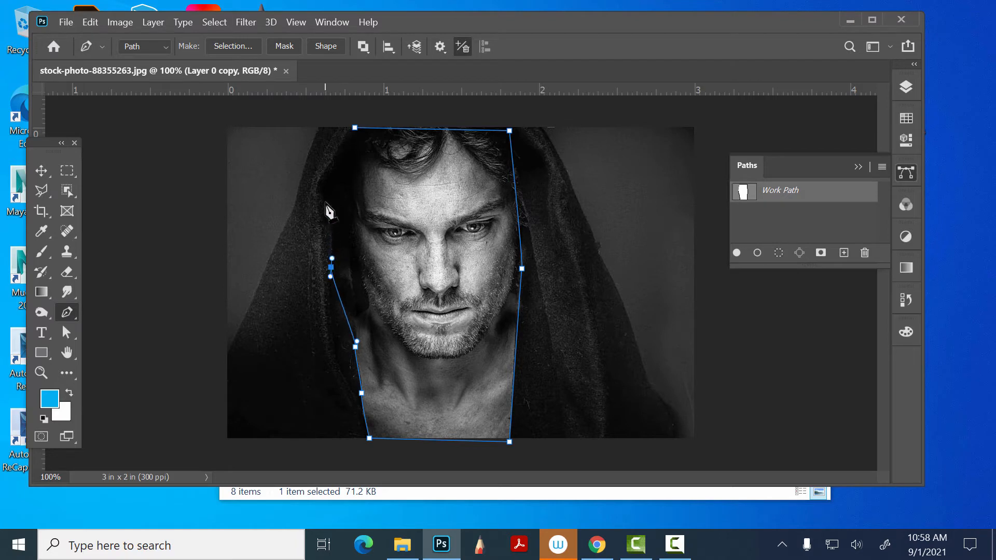
left_click_drag(326, 184, 327, 178)
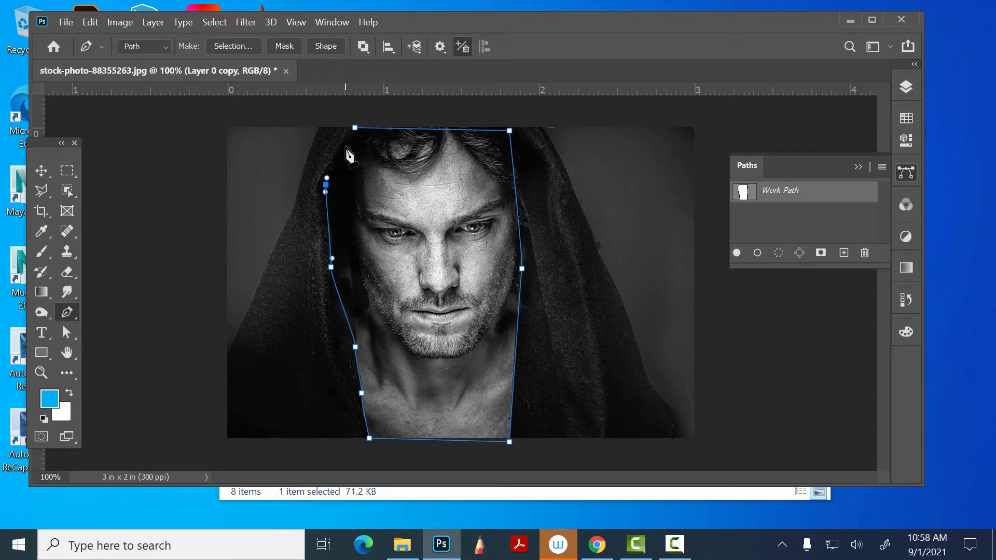
left_click_drag(346, 144, 347, 137)
left_click(355, 128)
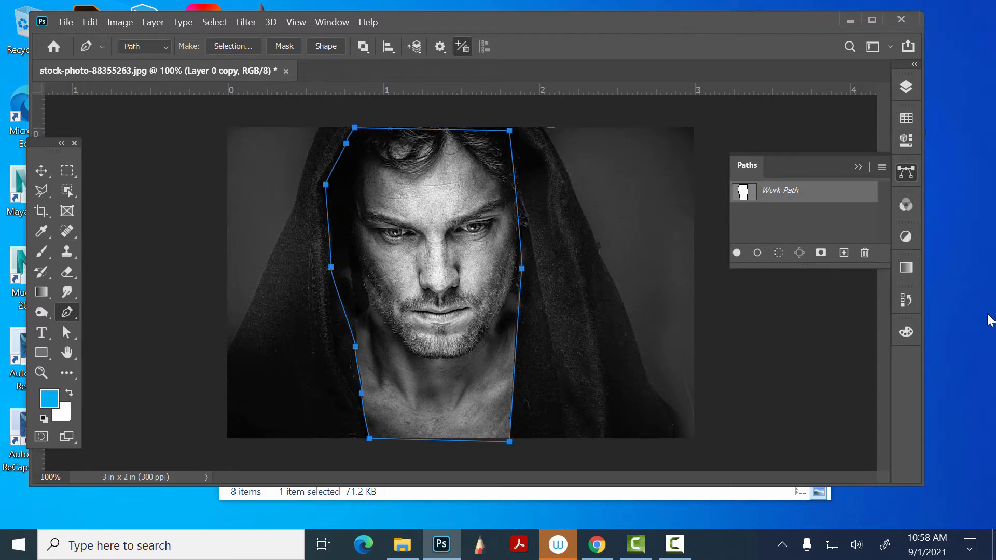
- Load the face Work Path as a selection and save it as a new channel named "facfe"
left_click(744, 195, "ctrl")
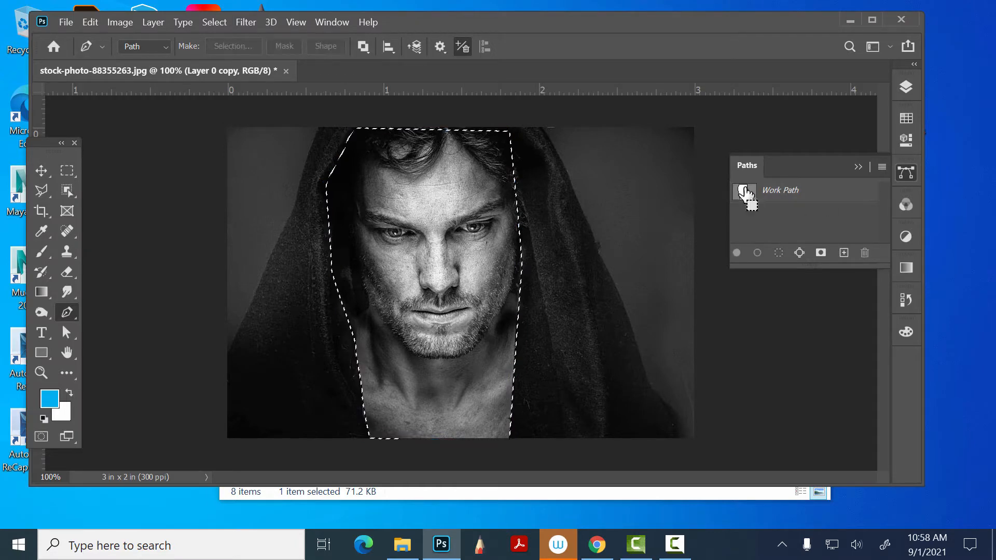
left_click(214, 22)
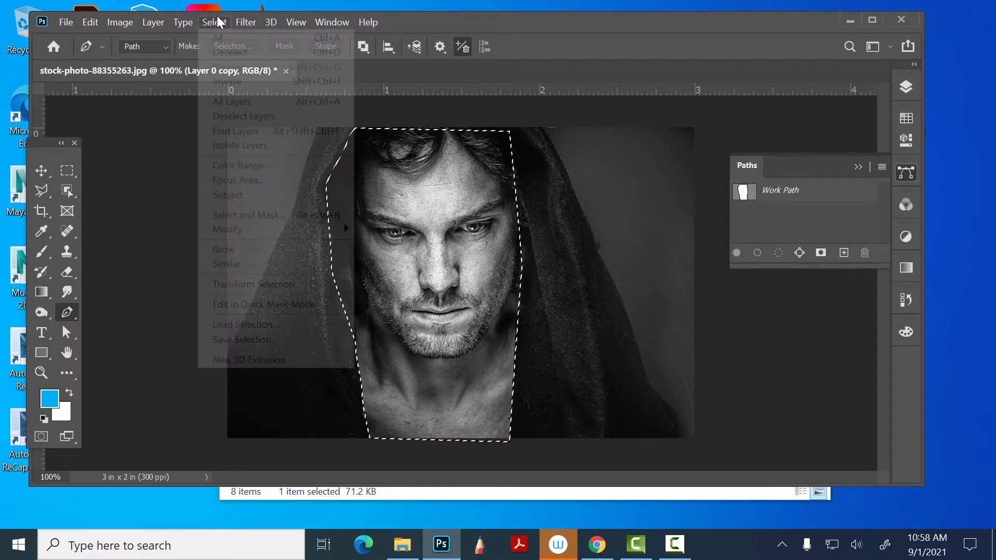
left_click(191, 19)
mouse_move(214, 22)
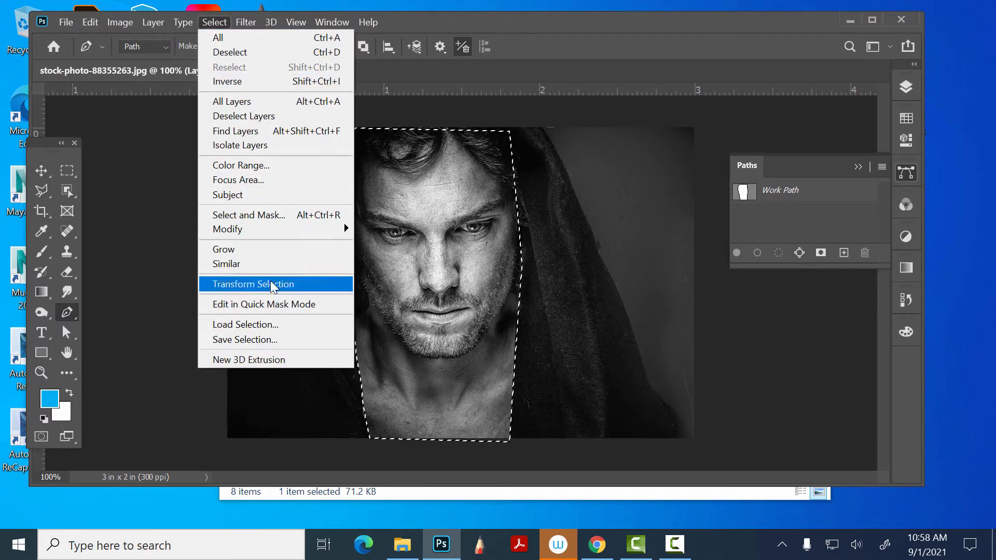
left_click(279, 340)
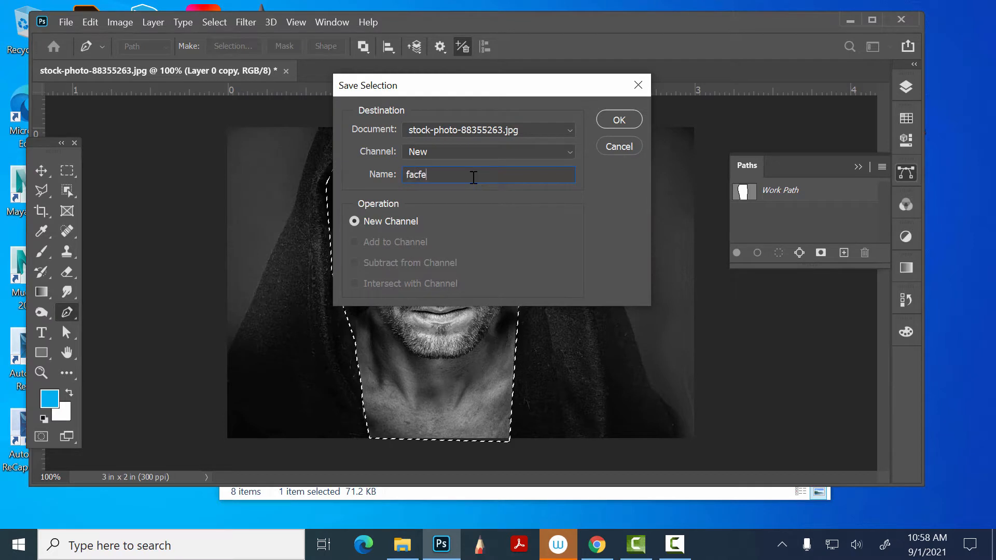
key("Return")
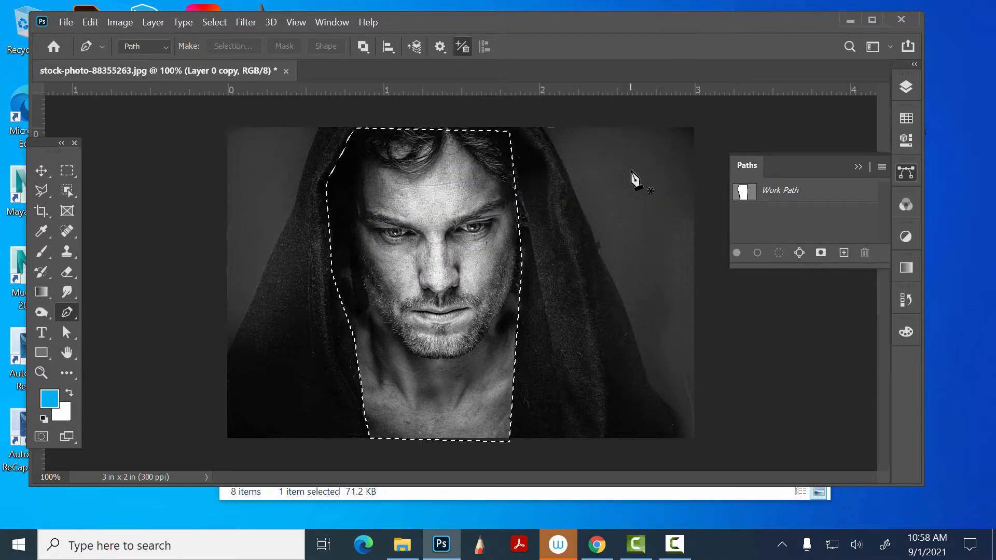
- Hide Layer 0 copy, show the original Layer 0, and add a new empty layer on top
left_click(907, 89)
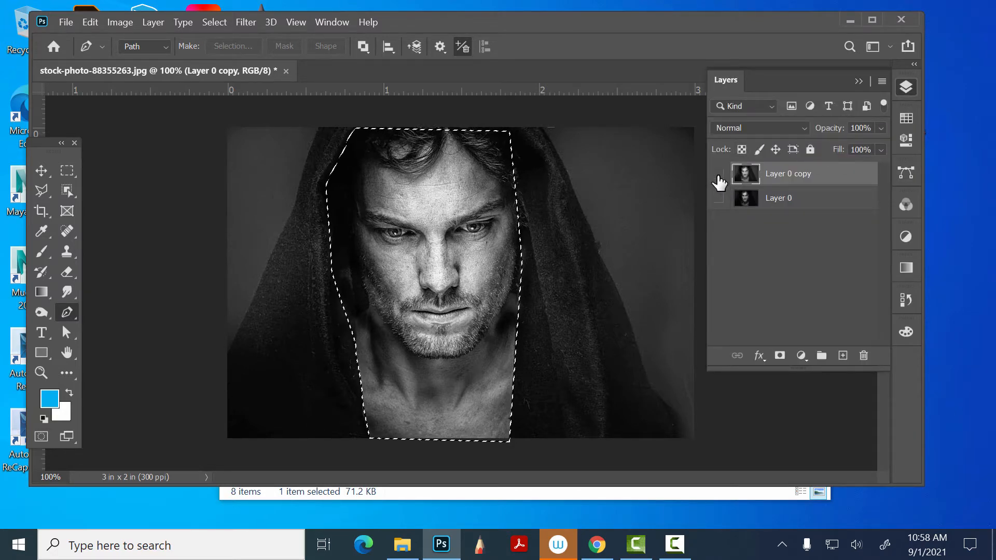
left_click(719, 174)
left_click(718, 198)
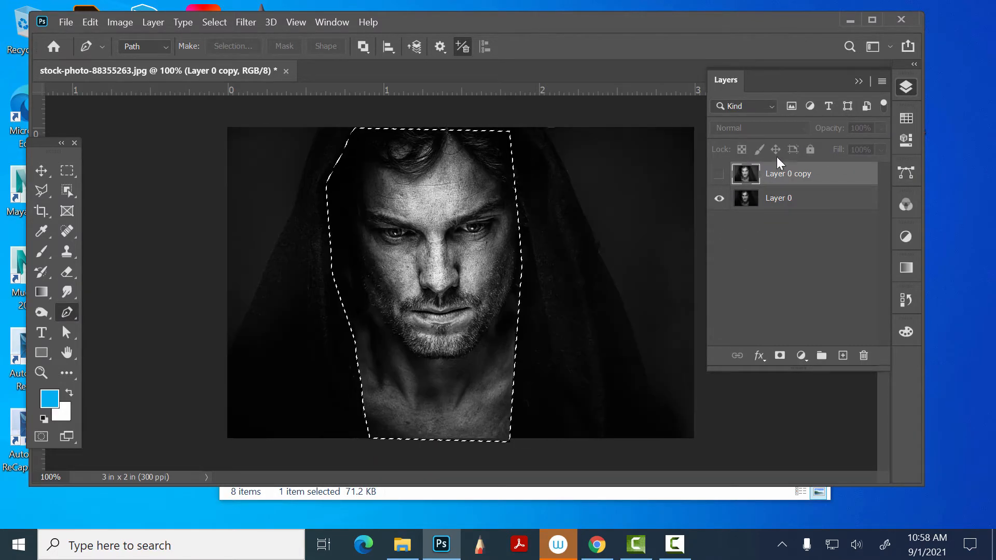
left_click(843, 356)
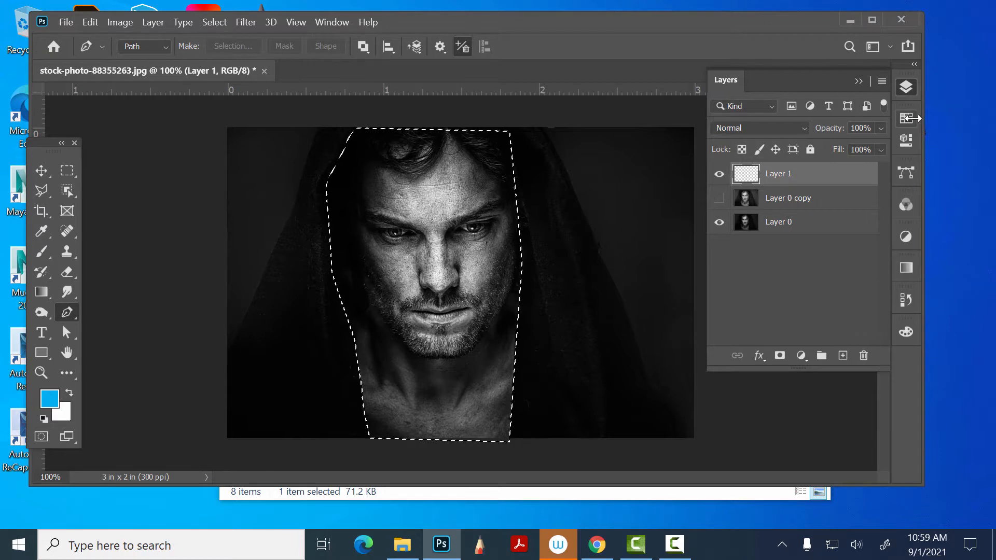
- Set the foreground color to the red RGB swatch, ff0000
left_click(906, 119)
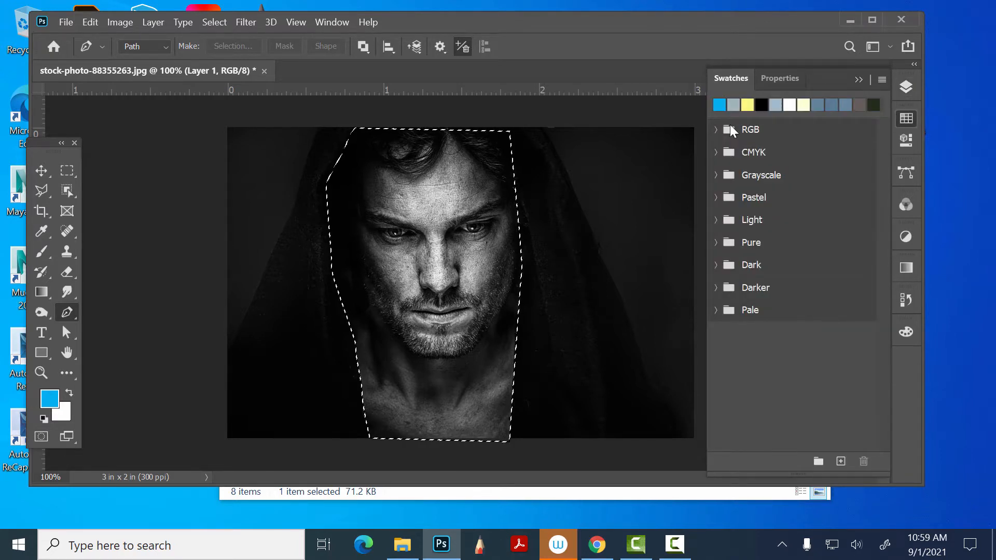
left_click(717, 128)
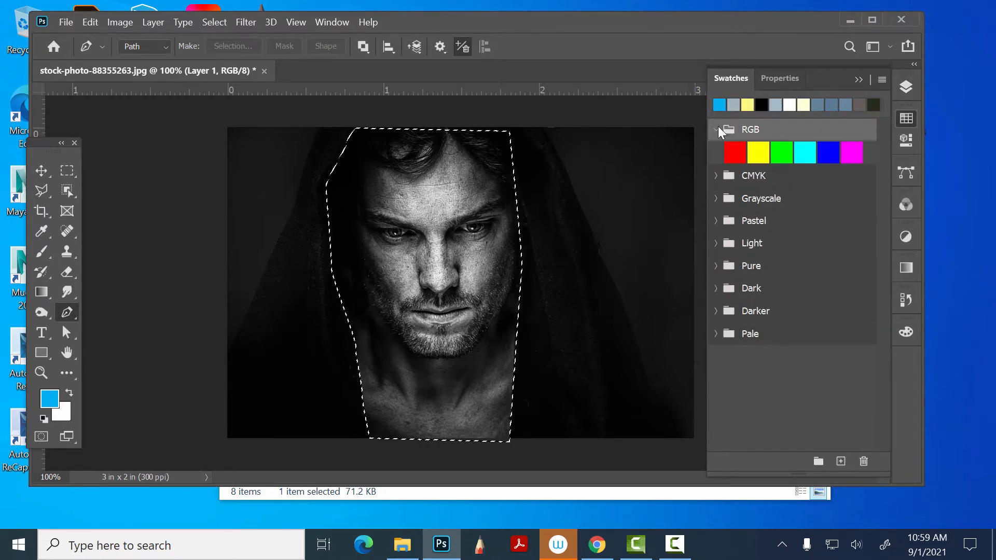
left_click(735, 152)
left_click(907, 85)
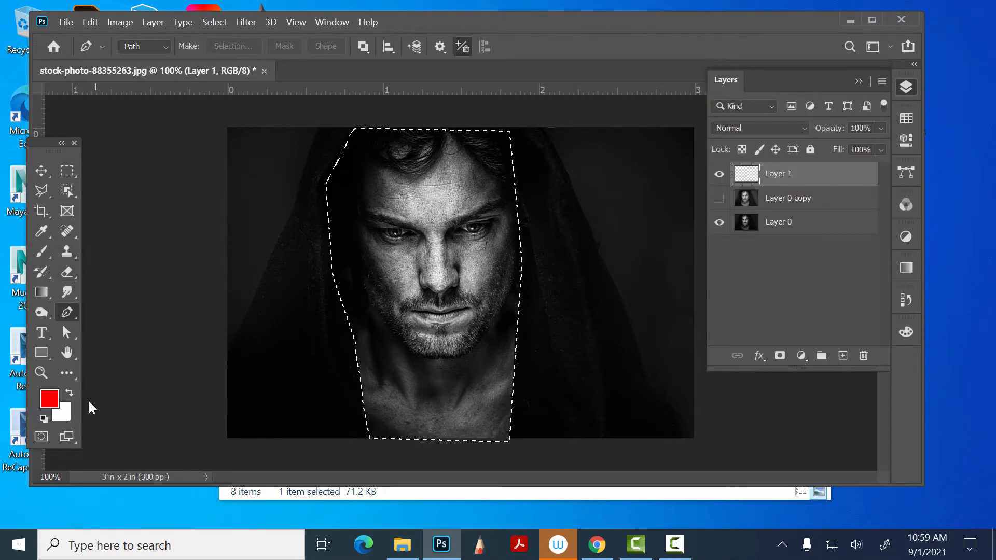
left_click(49, 398)
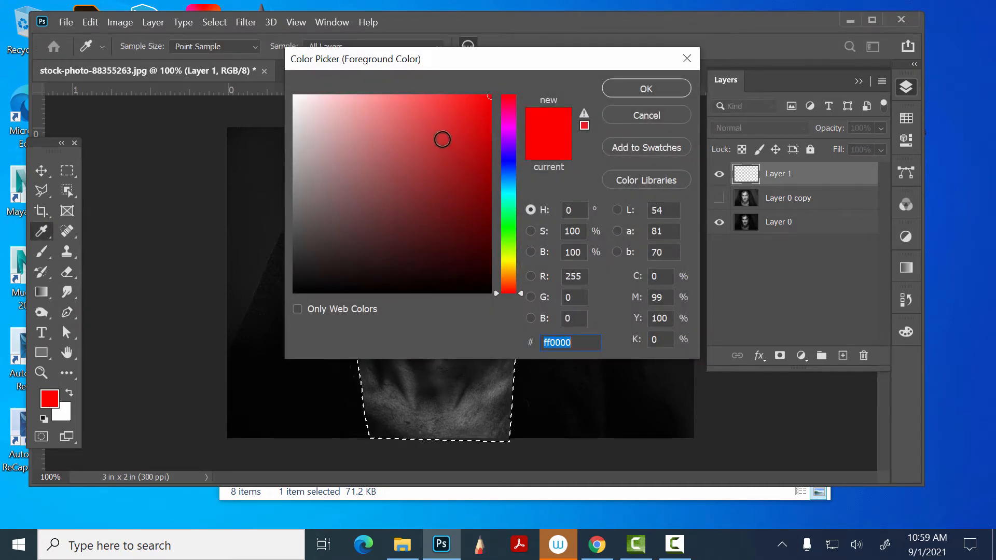
left_click(638, 84)
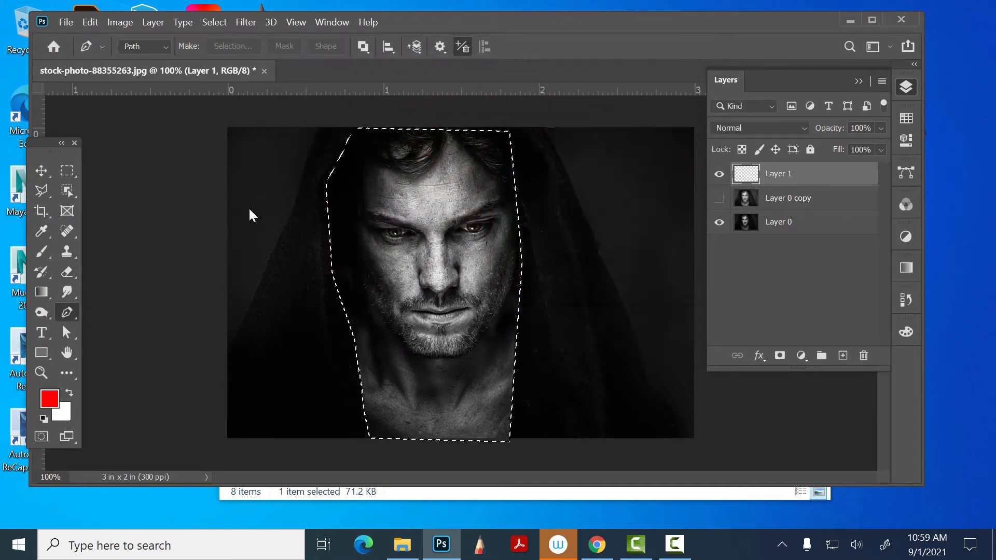
- Fill the face selection on Layer 1 with a red-to-transparent gradient running from the chest up to the forehead
left_click(44, 248)
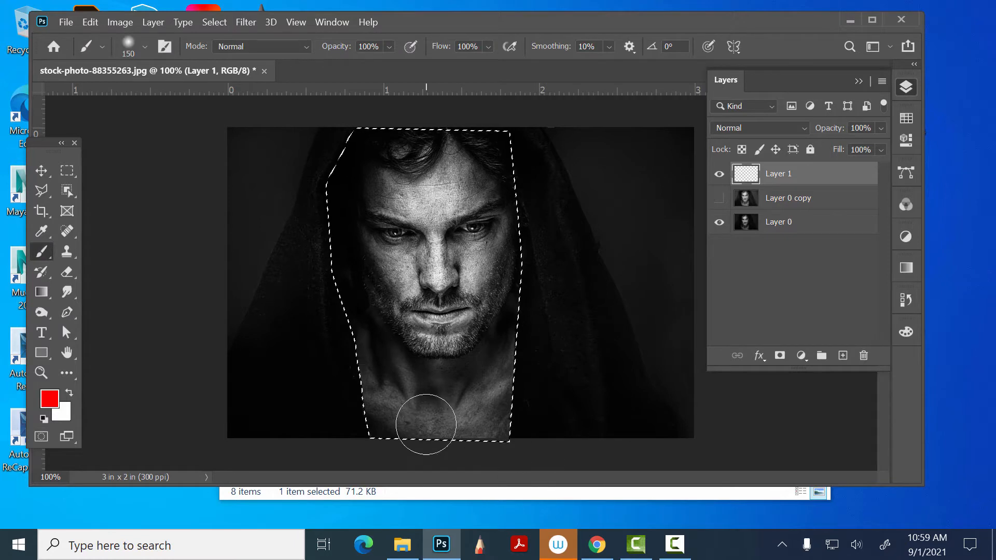
left_click(37, 288)
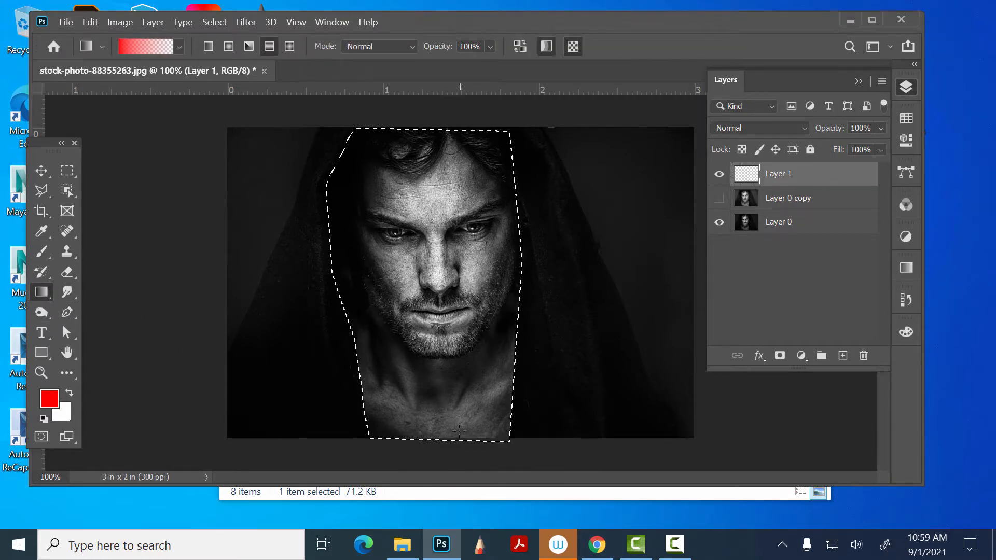
left_click_drag(455, 439, 478, 187)
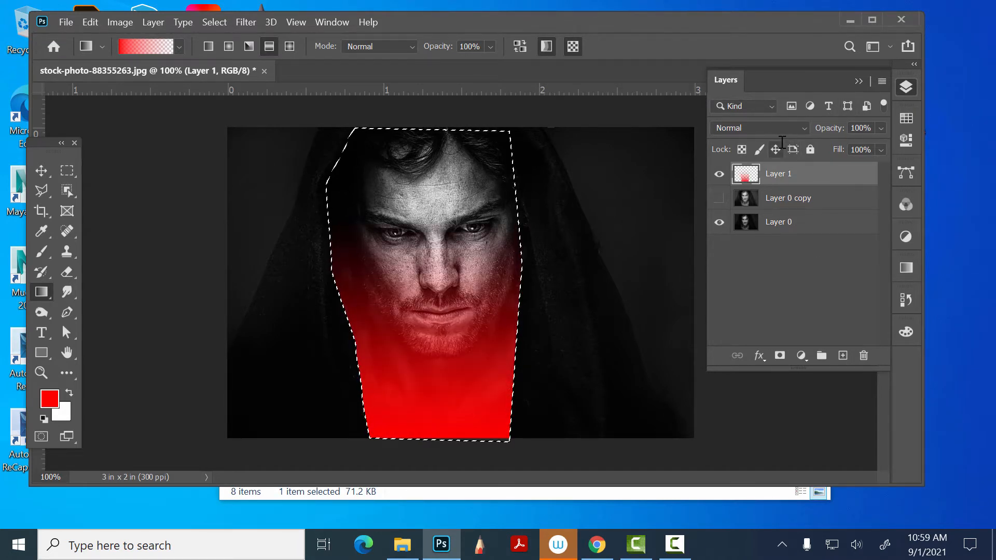
- Set Layer 1's blend mode to Color and its opacity to 50%
left_click(766, 127)
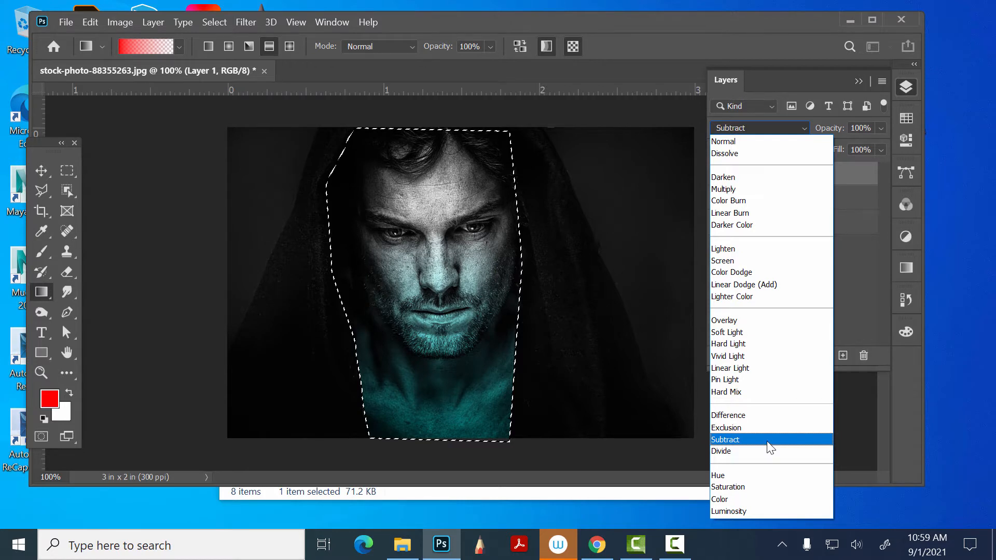
left_click(764, 499)
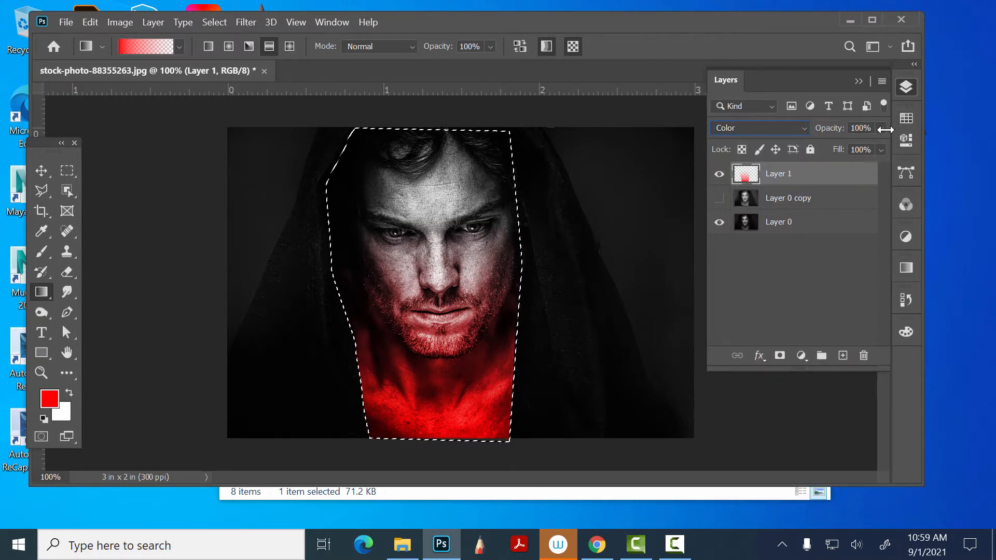
left_click_drag(882, 128, 844, 145)
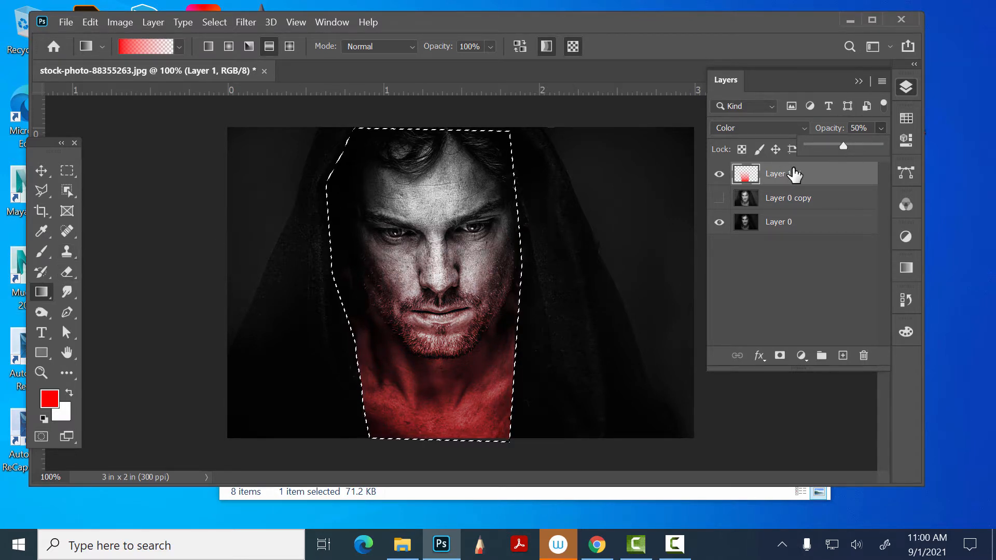
- Add a new layer with a red gradient fading from the face selection's upper-left area, and set its blend mode to Subtract
left_click(843, 356)
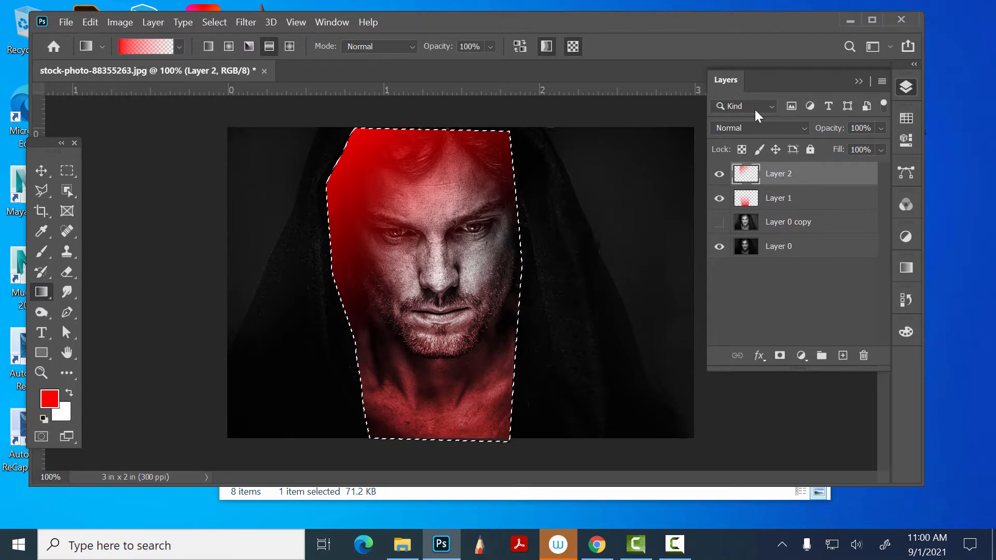
left_click(760, 131)
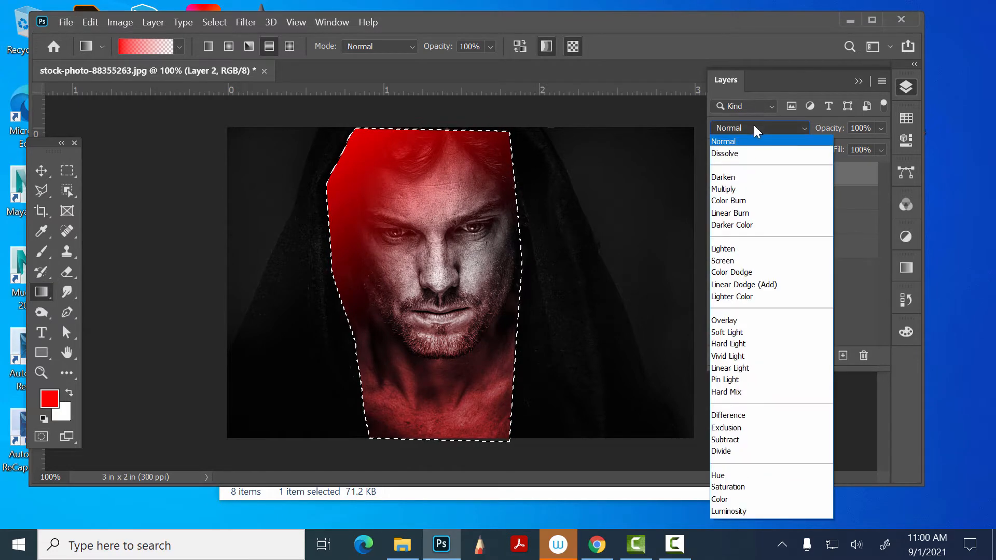
left_click(774, 444)
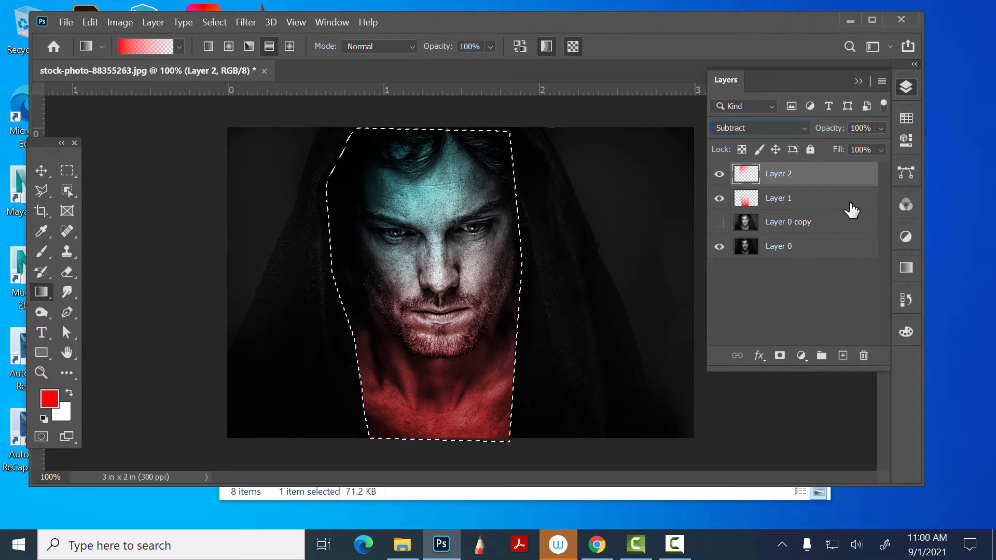
- Deselect the face selection and make Layer 2 the active layer
left_click(803, 199)
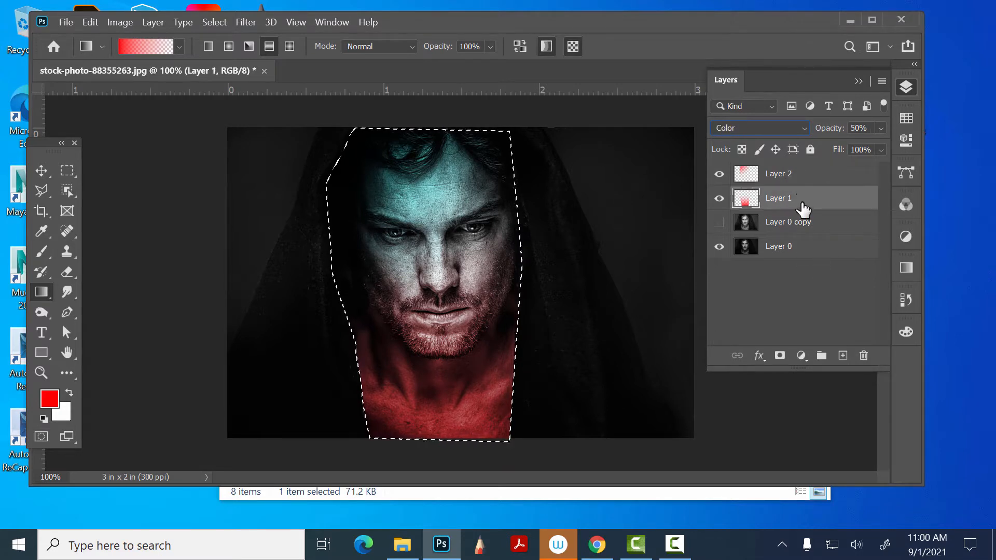
key("ctrl+d")
left_click(211, 22)
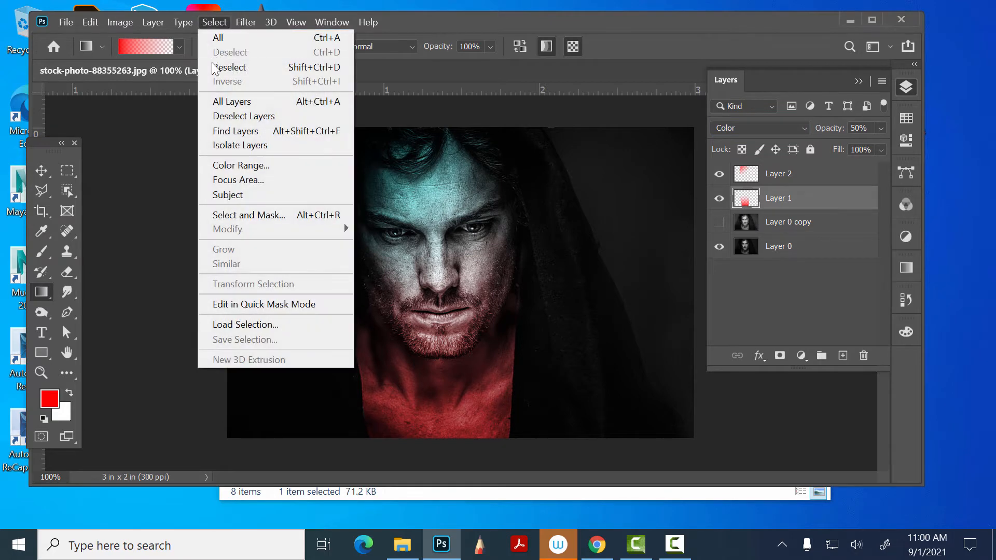
left_click(220, 21)
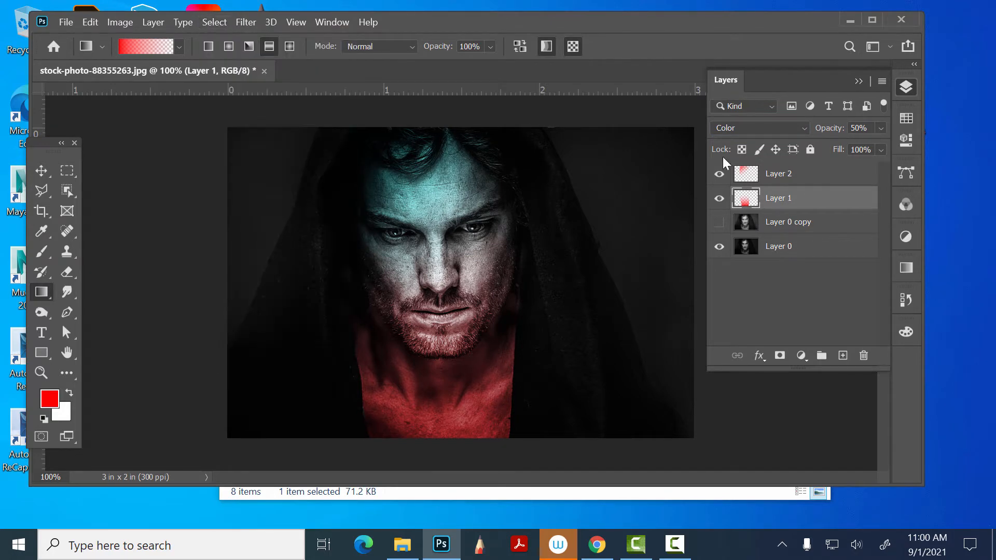
left_click(808, 223)
left_click(782, 174)
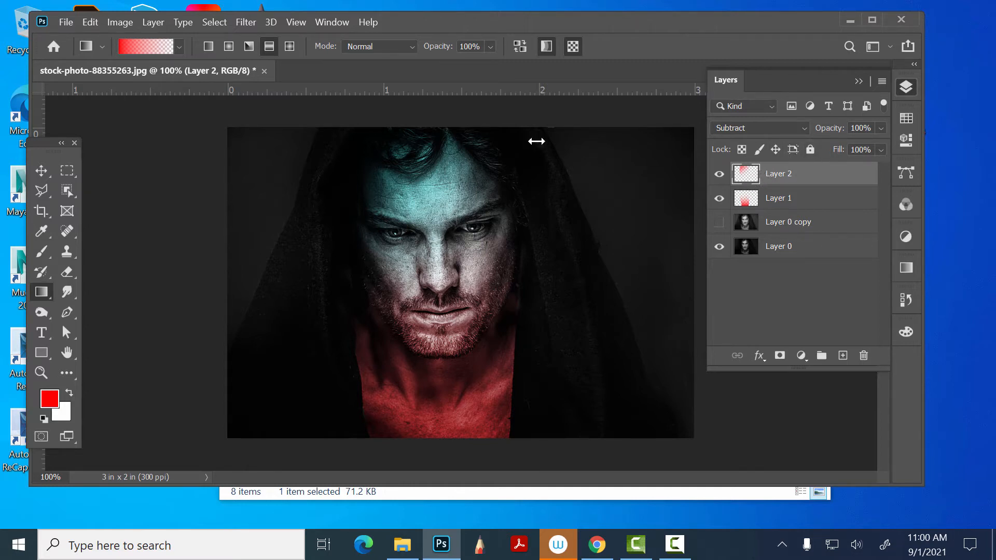
left_click(209, 19)
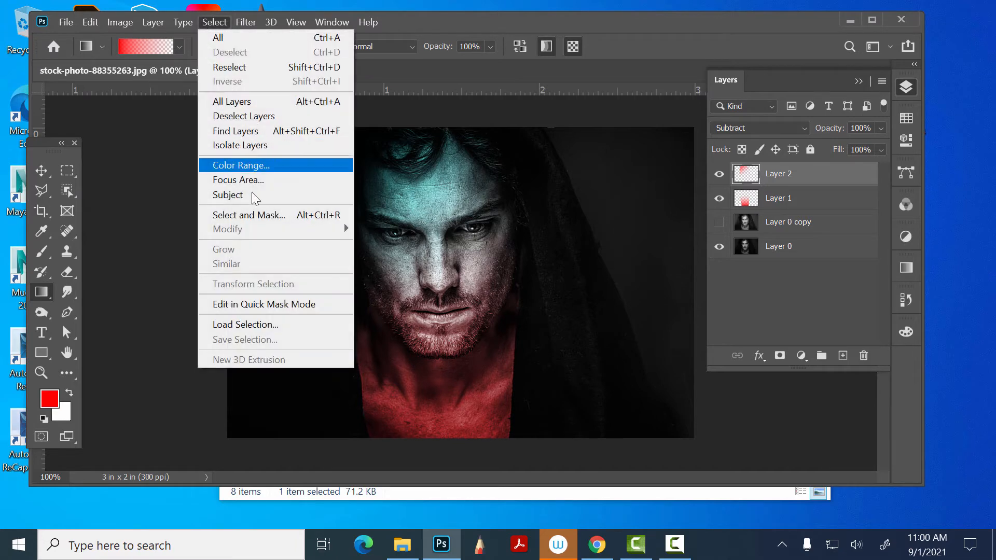
left_click(212, 21)
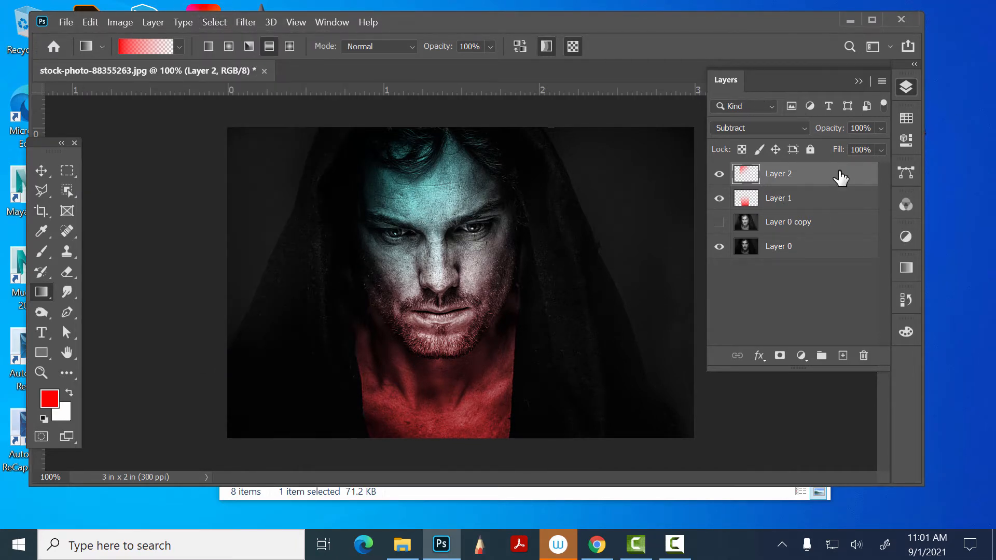
- Add a new layer above Layer 2 and show Layer 0 copy for tracing
left_click(843, 356)
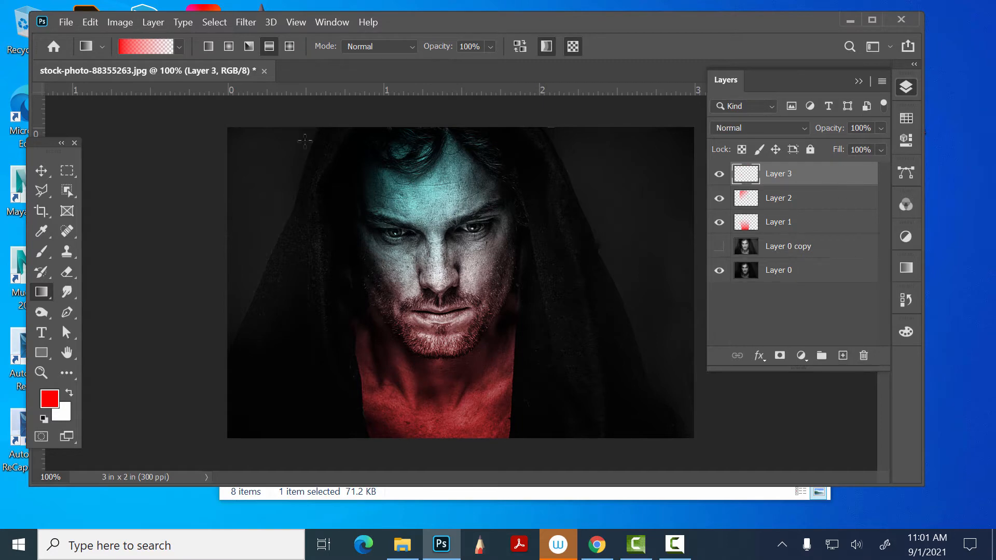
left_click(208, 18)
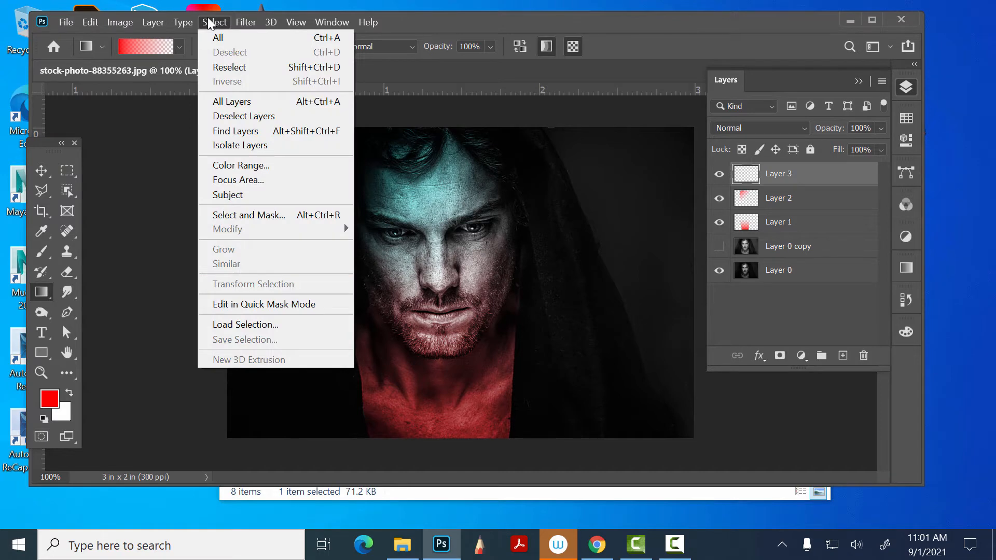
left_click(210, 22)
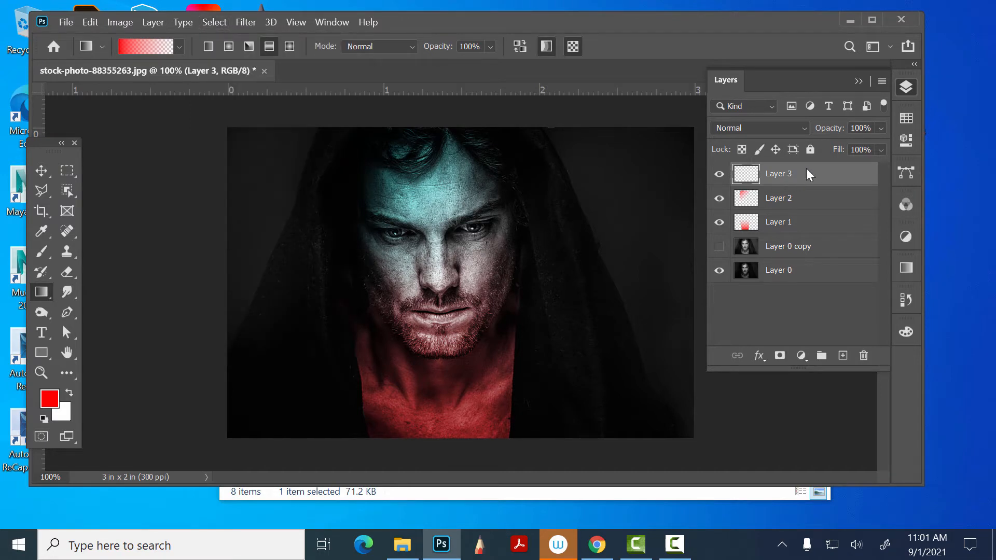
left_click(720, 246)
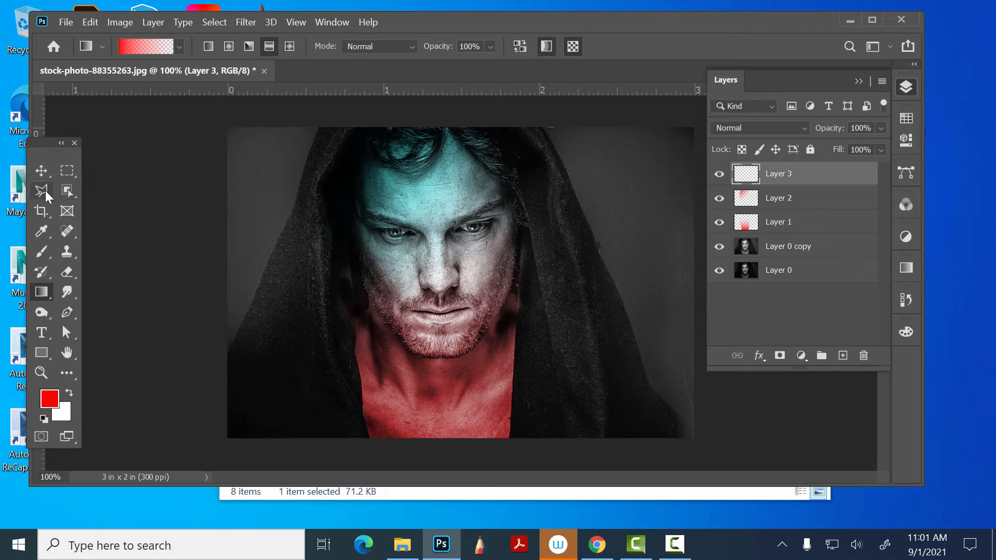
- Outline the background left of the hood with a closed pen path, following the hood's edge and extending beyond the canvas
left_click(63, 311)
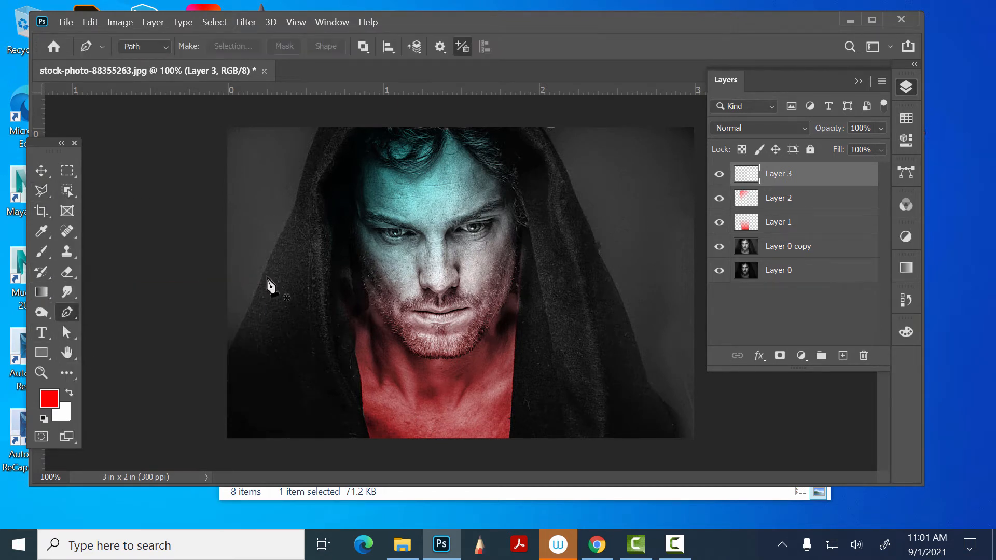
left_click(320, 126)
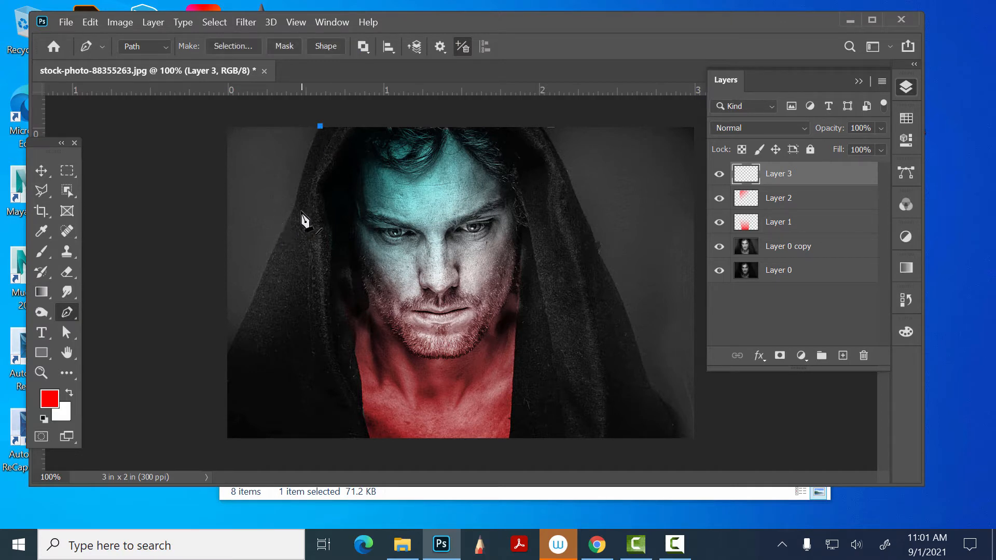
left_click_drag(296, 198, 293, 215)
left_click_drag(254, 292, 242, 324)
left_click(227, 359)
left_click(209, 114)
left_click(321, 126)
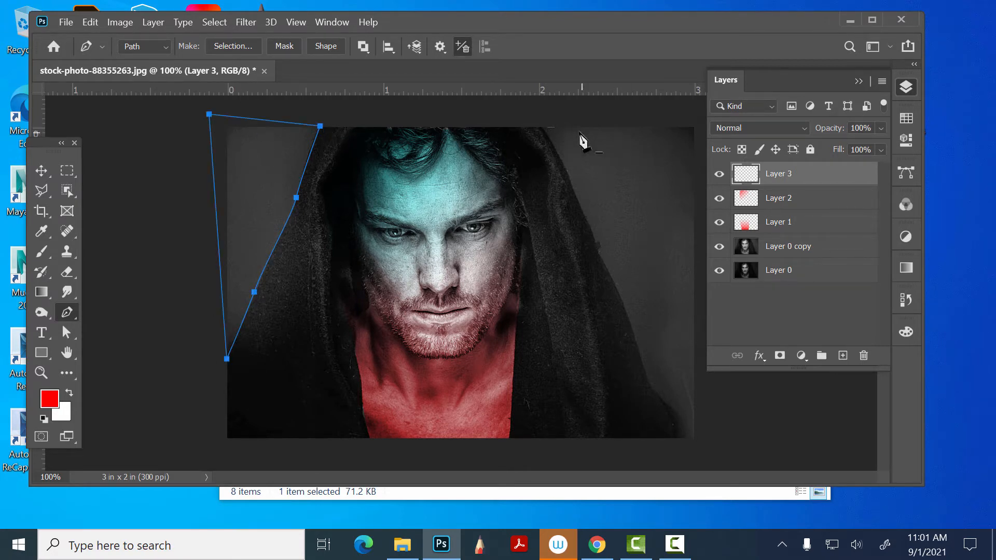
- Trace the hood's right edge down to the image's lower corner and close the pen path around the background on that side
left_click(537, 120)
left_click_drag(574, 189, 579, 210)
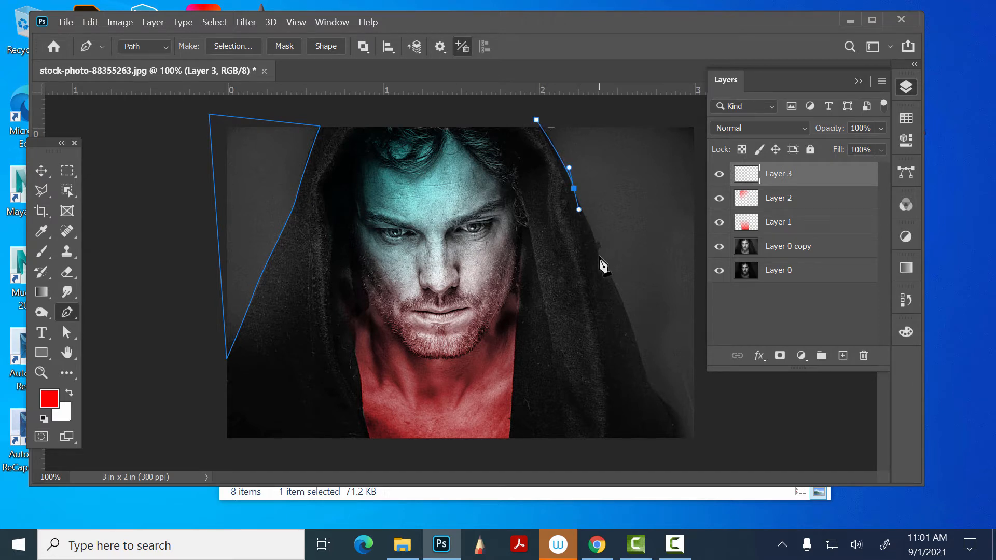
left_click(600, 255)
left_click_drag(601, 256, 603, 261)
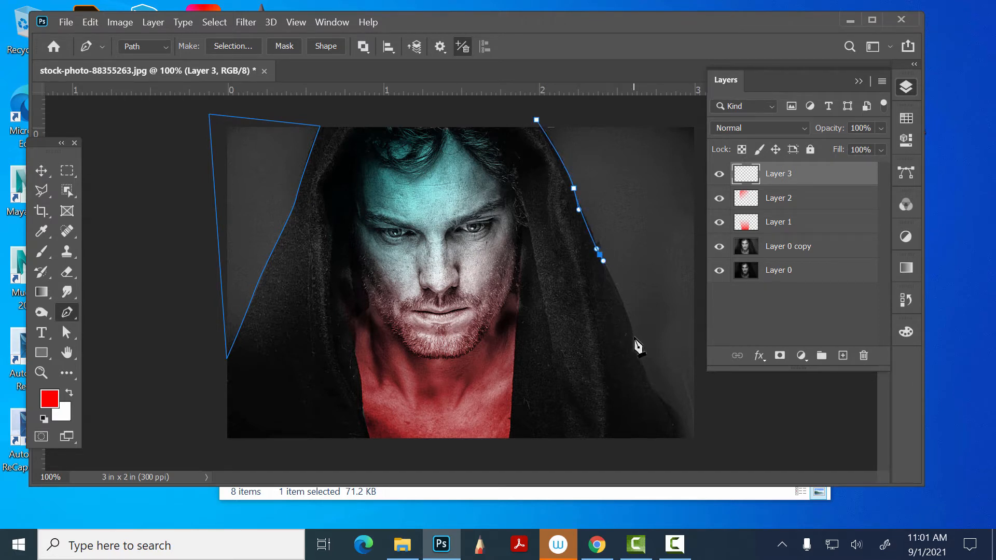
left_click_drag(634, 337, 636, 354)
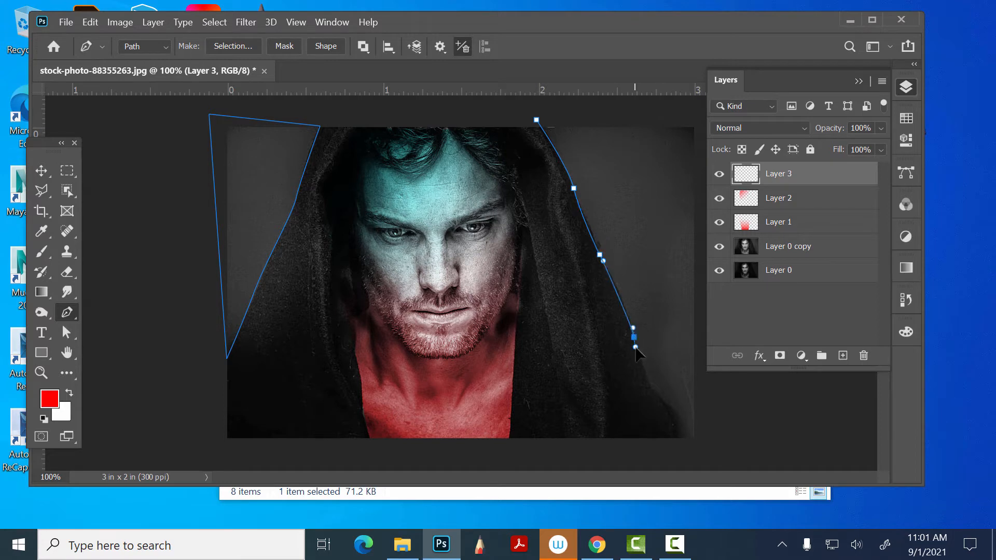
left_click(661, 399)
left_click_drag(694, 438, 697, 449)
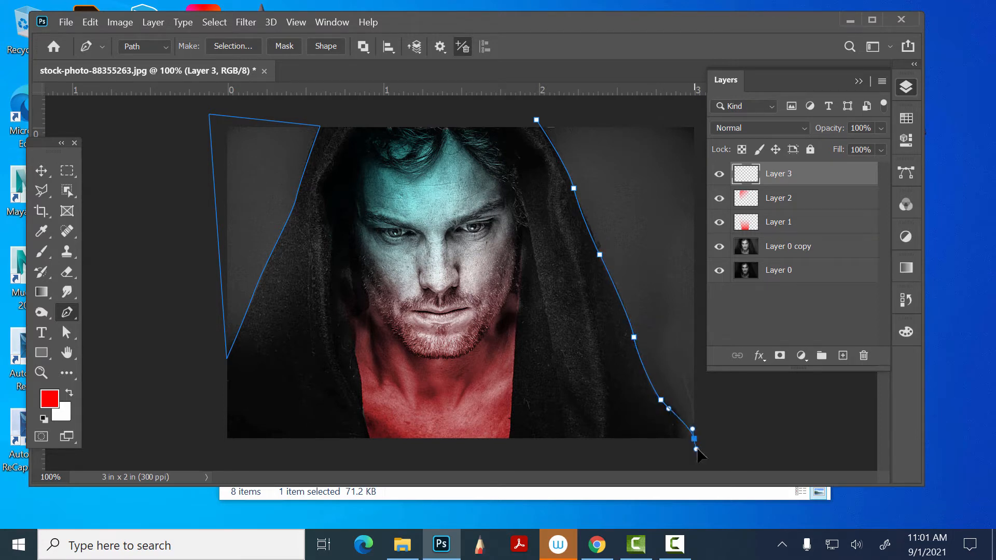
left_click(704, 424)
left_click(695, 110)
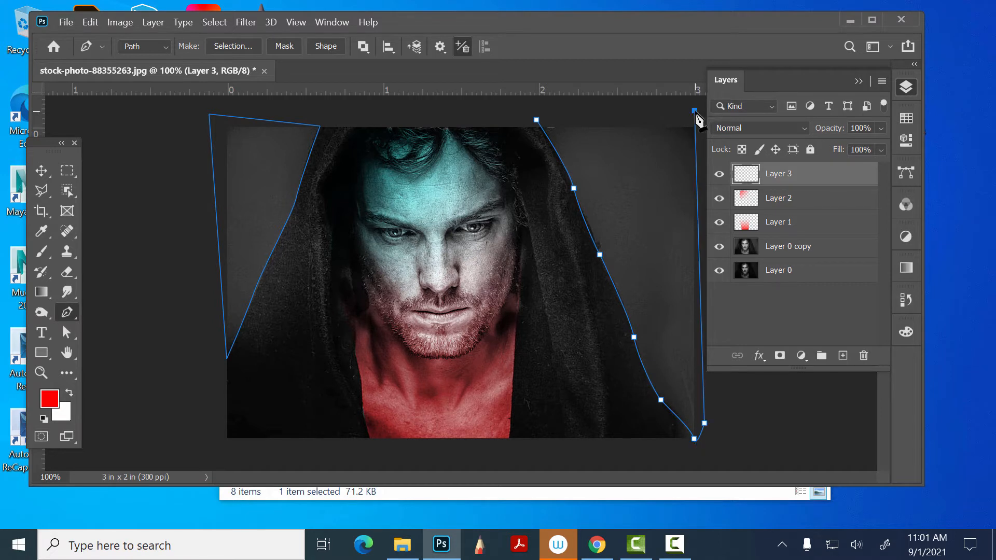
left_click(537, 120)
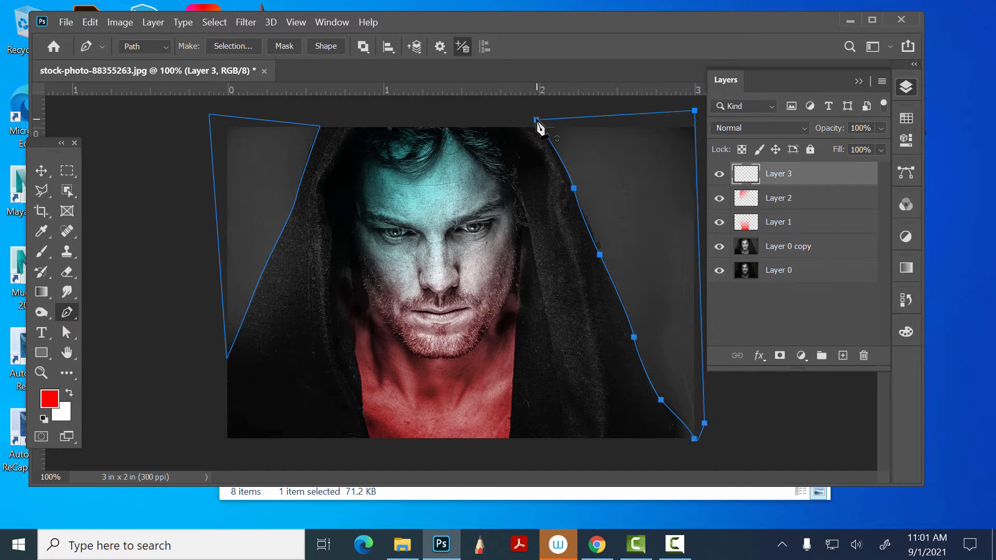
- Load the work path as a selection and hide Layer 0 copy
left_click(899, 176)
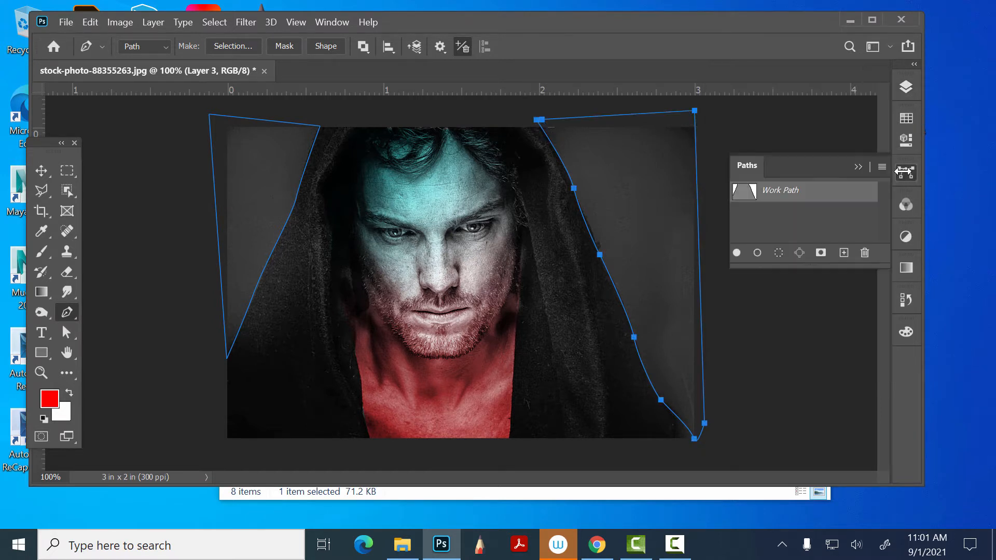
left_click(744, 194, "ctrl")
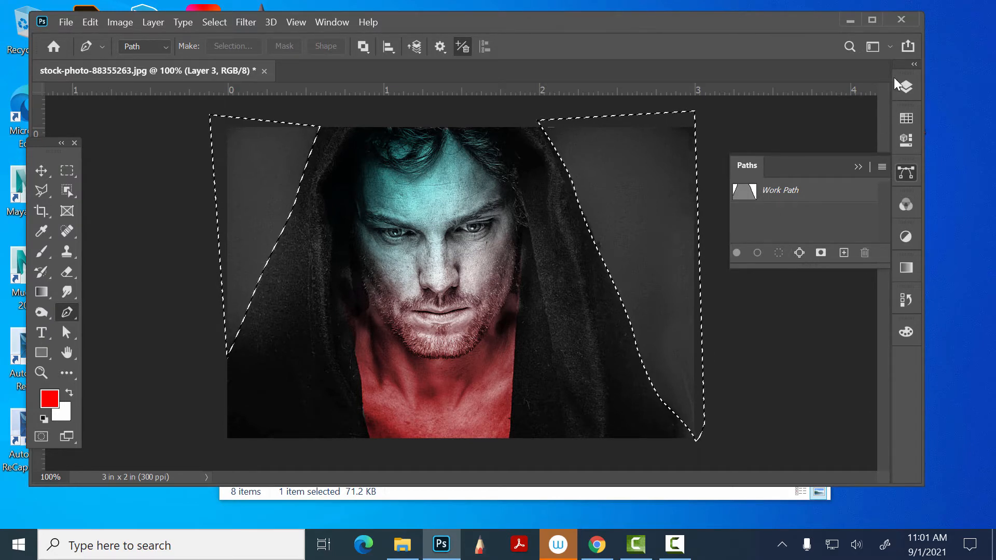
left_click(906, 83)
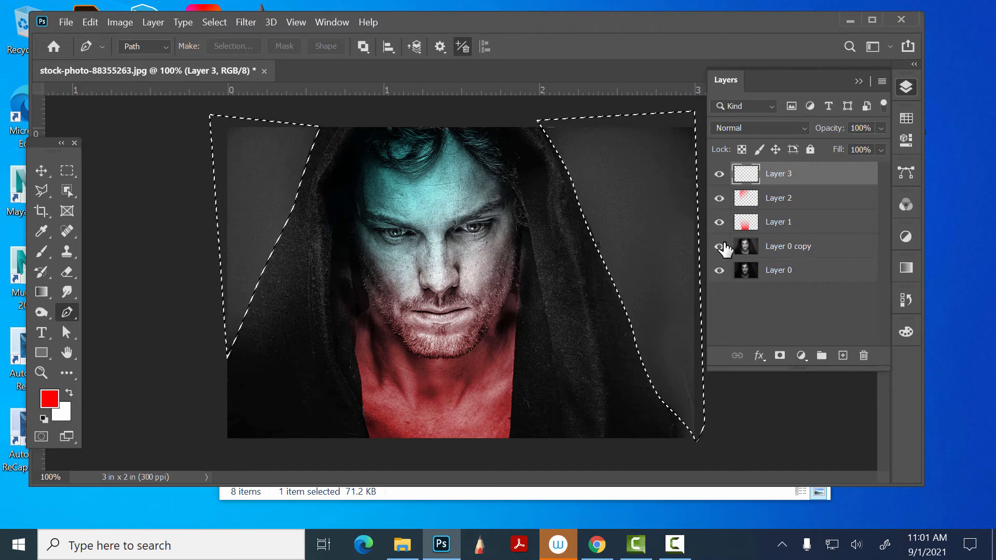
left_click(720, 246)
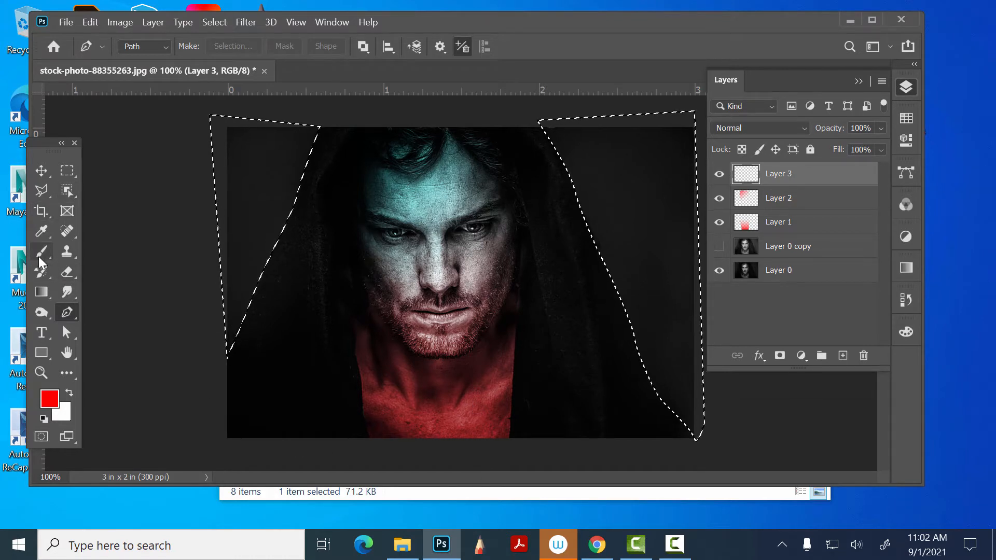
- Fill the background selection on Layer 3 with a red-to-transparent gradient rising from the image's lower edge past its upper edge, and deselect
left_click(44, 289)
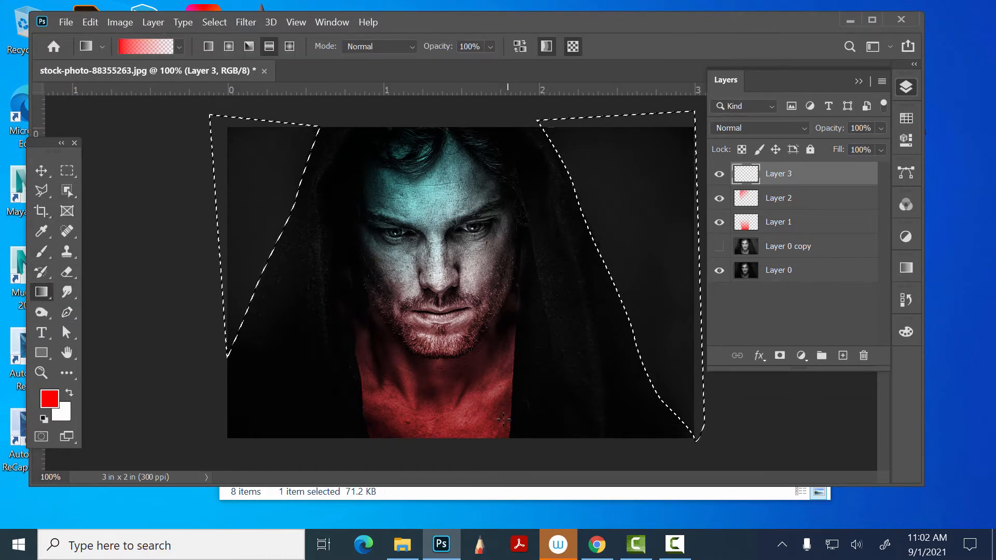
left_click_drag(491, 436, 492, 96)
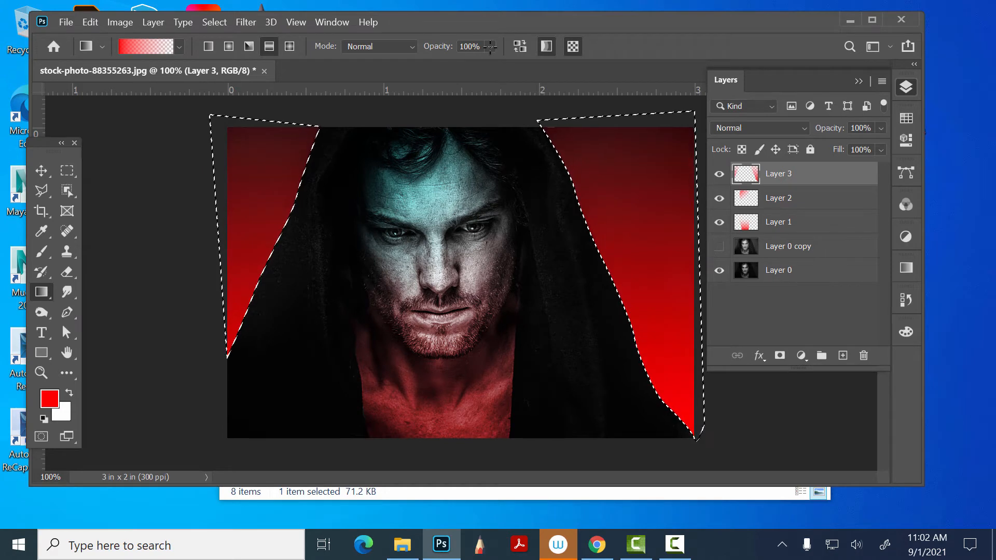
key("ctrl+d")
- Set Layer 3's blend mode to Hard Light and its opacity to 45%
left_click(783, 128)
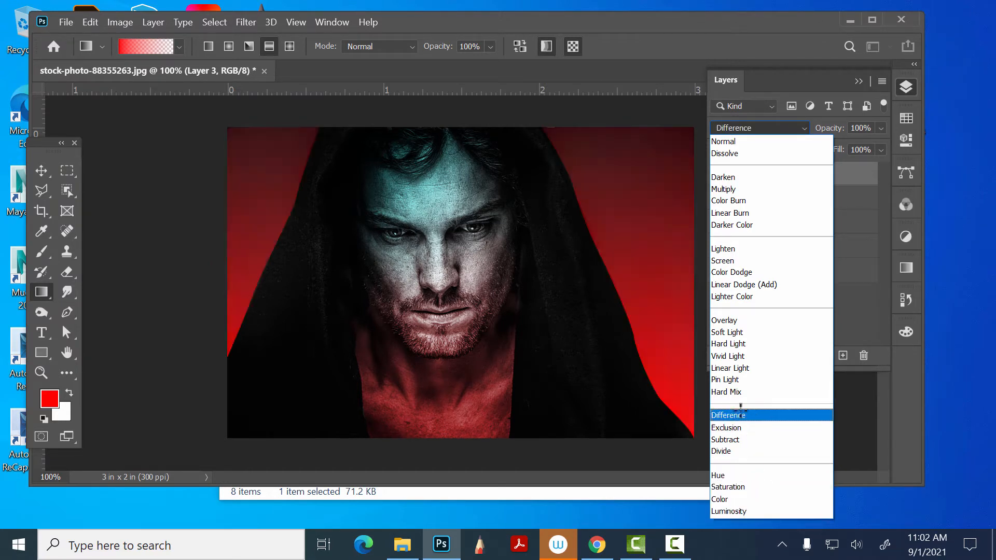
left_click(737, 344)
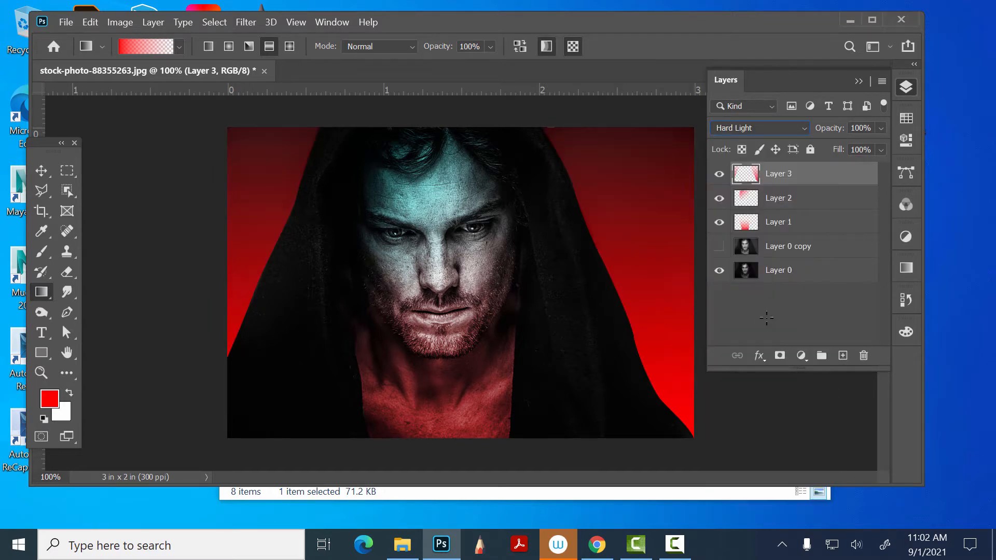
left_click(882, 127)
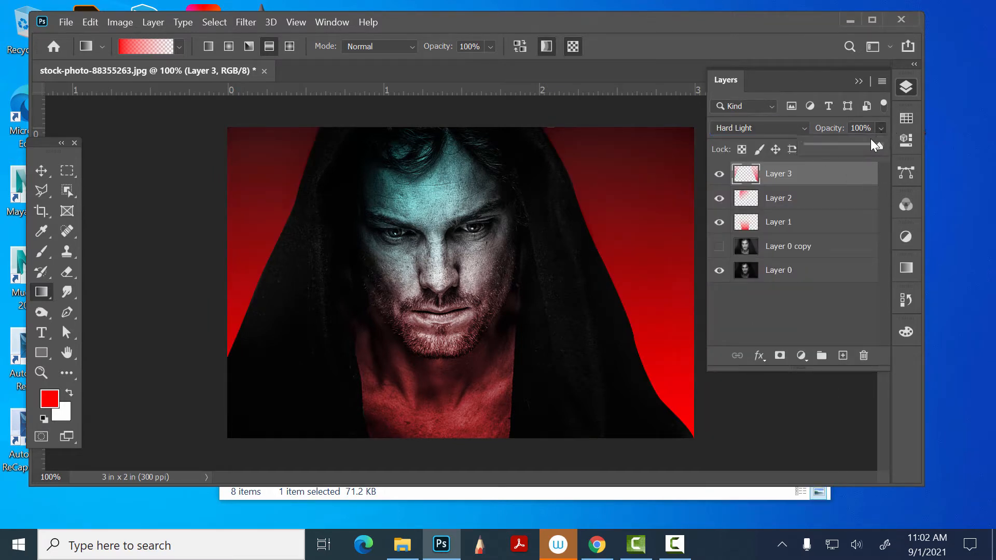
left_click_drag(858, 143, 839, 142)
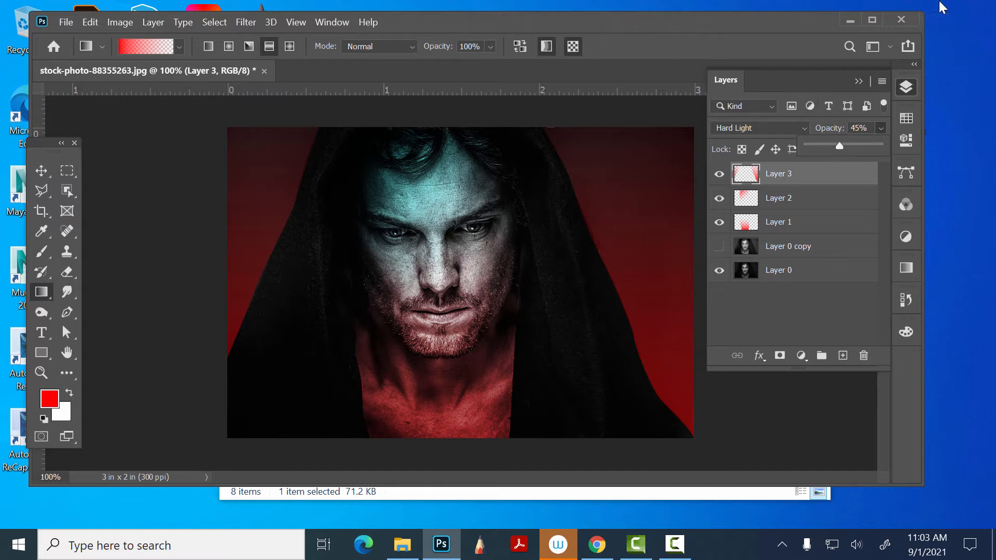
left_click(776, 18)
left_click_drag(740, 17, 775, 13)
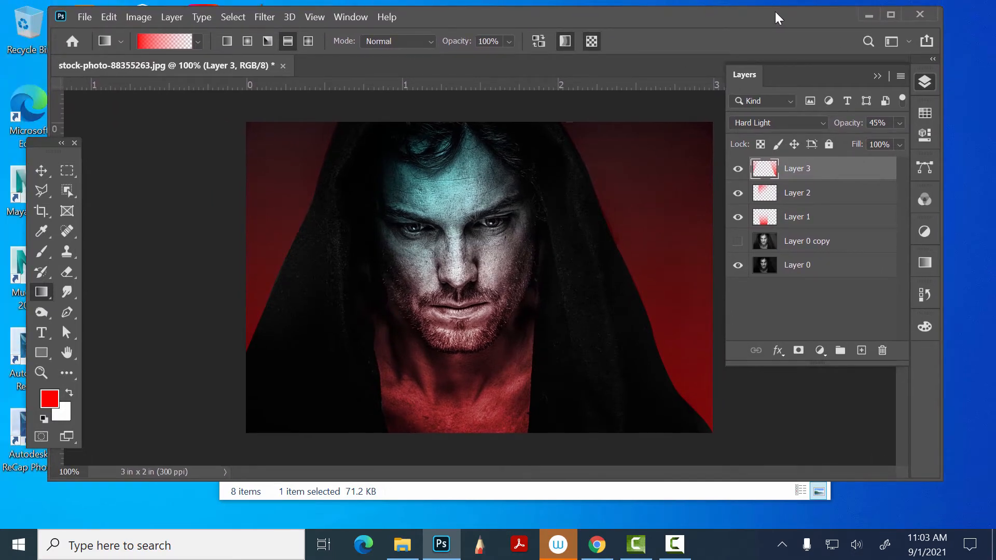
- Add a new layer above Layer 3 and reduce the Brush tool's size to 25
left_click(862, 350)
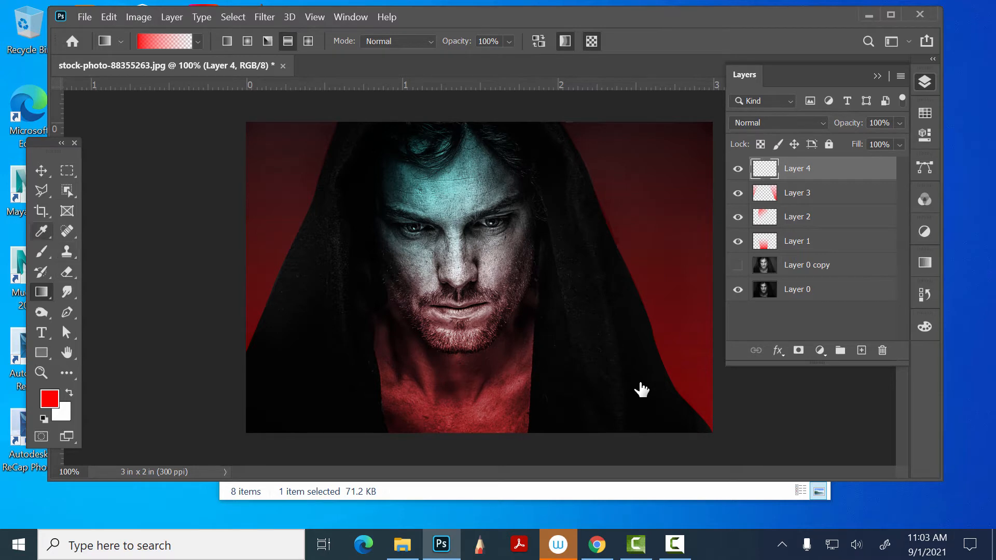
key("b")
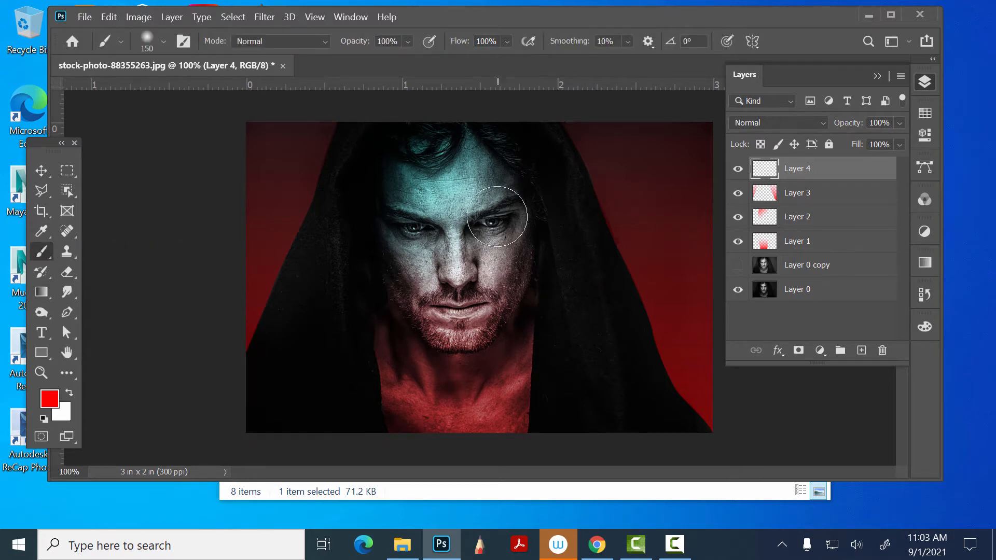
key("bracketleft")
key("bracketleft")
key("bracketleft")
key("bracketleft")
key("bracketleft")
key("bracketleft")
key("bracketleft")
key("bracketleft")
key("bracketleft")
key("bracketleft")
- Try a red brush stroke across the tip of the nose and undo it
left_click_drag(442, 278, 462, 276)
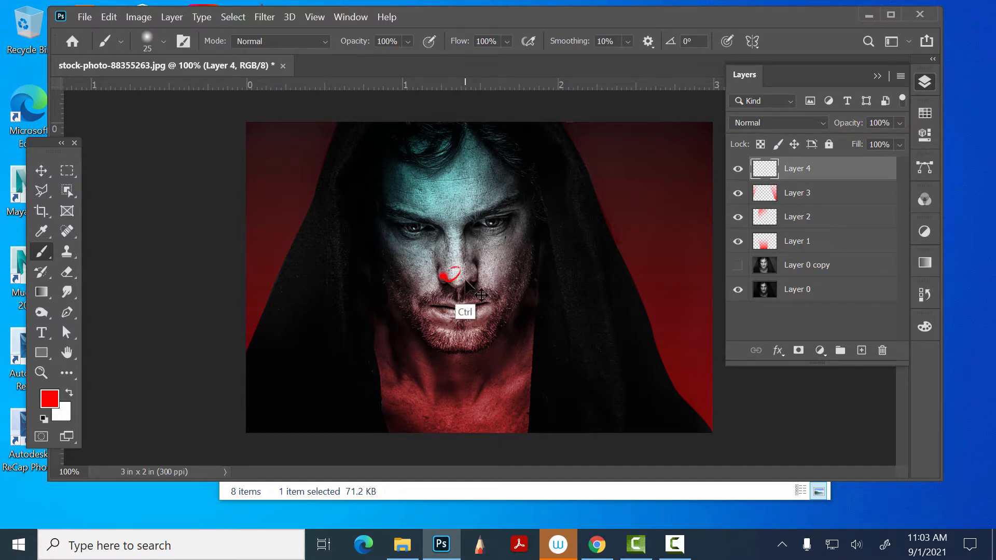
key("ctrl+z")
- Check the blend modes of Layer 2 and Layer 1, and make Layer 4 active again
left_click(789, 123)
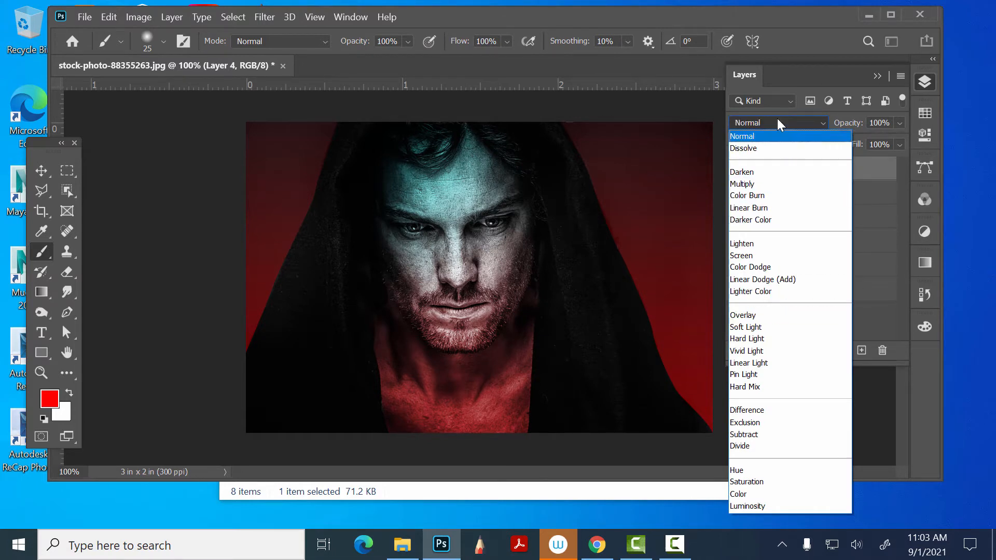
left_click(788, 81)
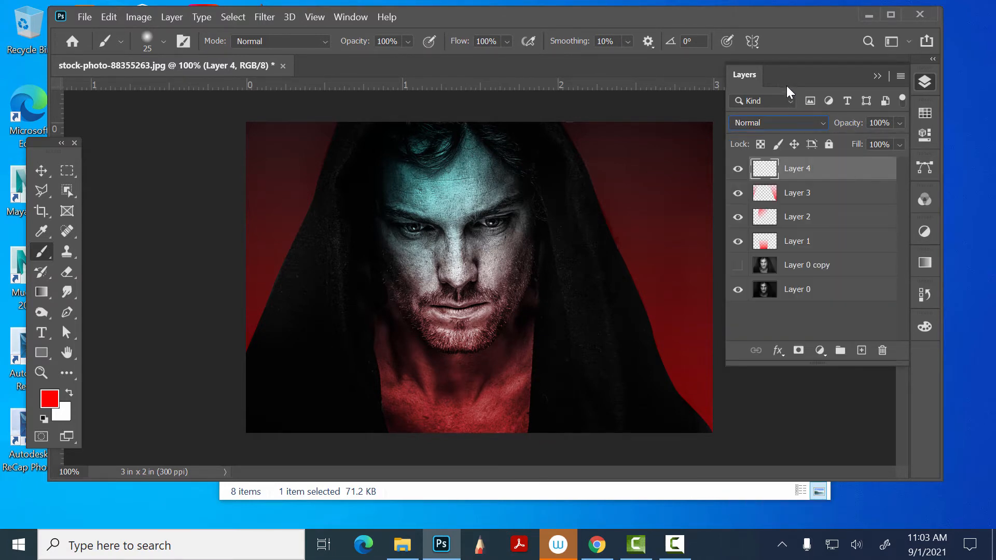
left_click(802, 220)
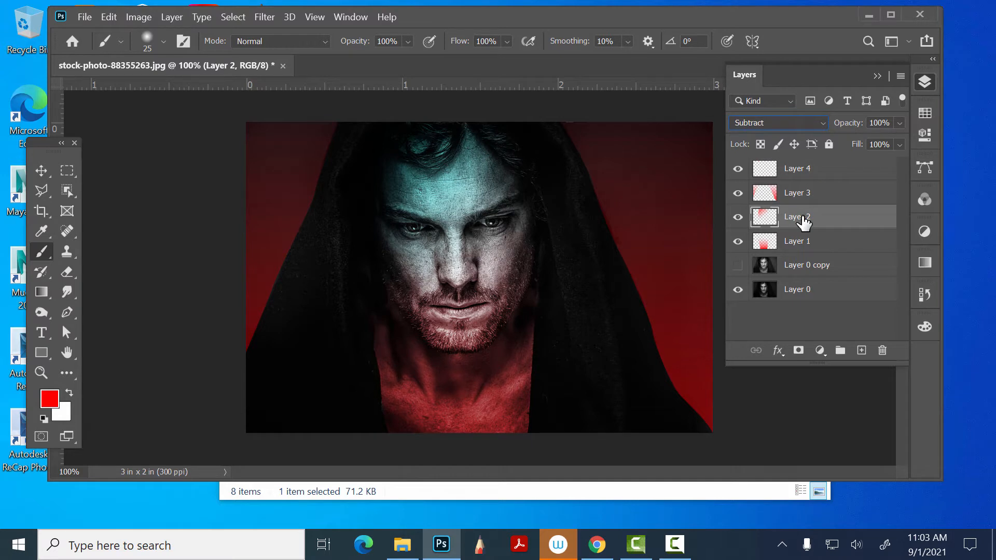
left_click(812, 242)
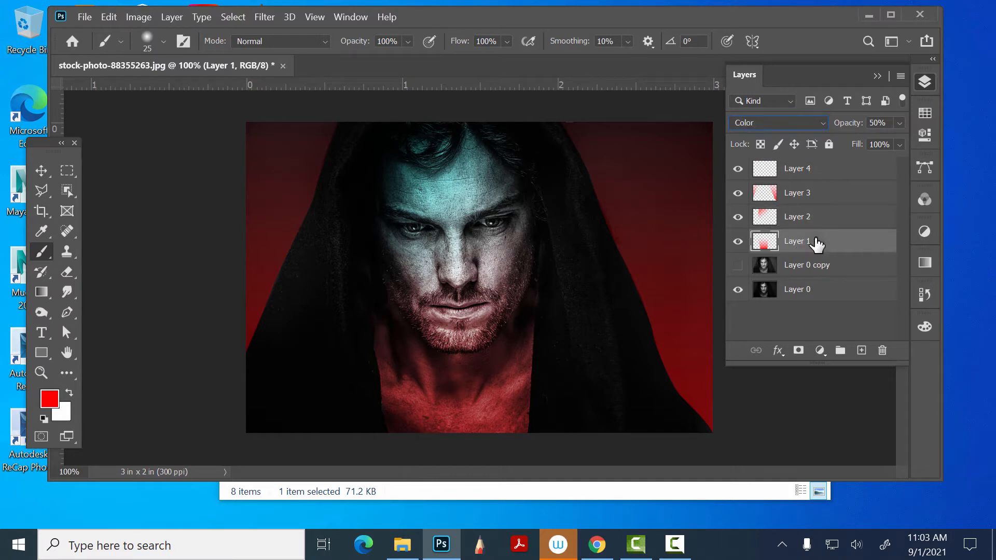
left_click(828, 167)
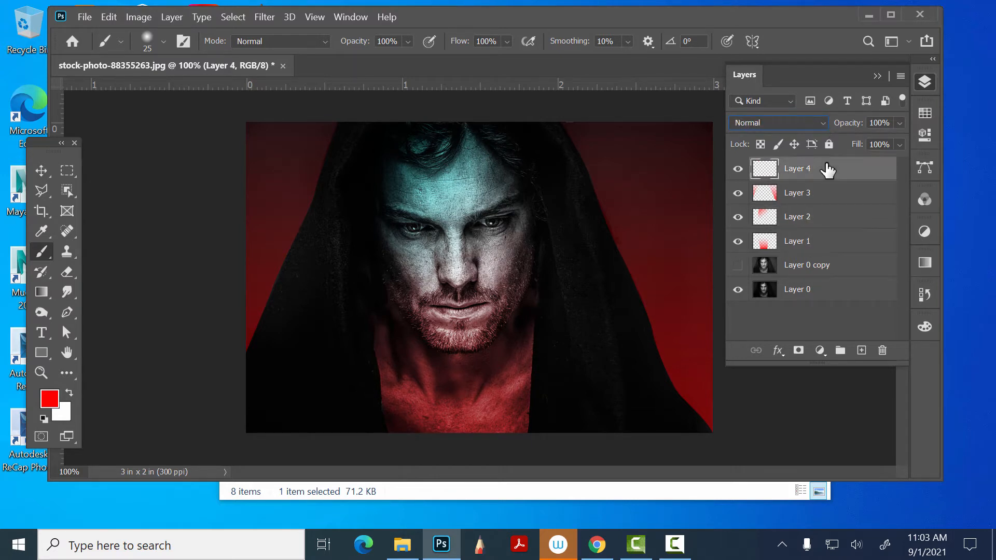
- Set Layer 4's blend mode to Color and paint red strokes under the nose and beneath both eyes
left_click(788, 123)
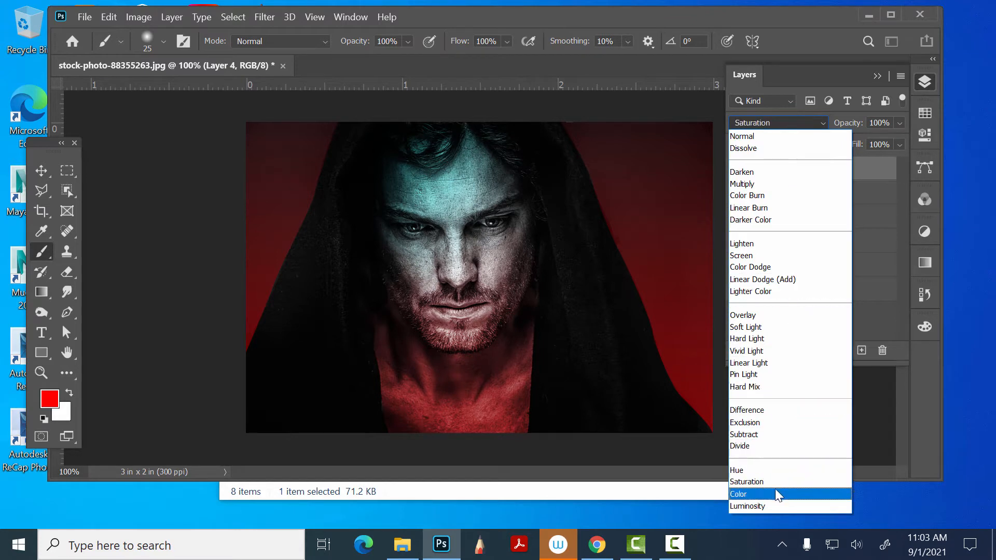
left_click(775, 492)
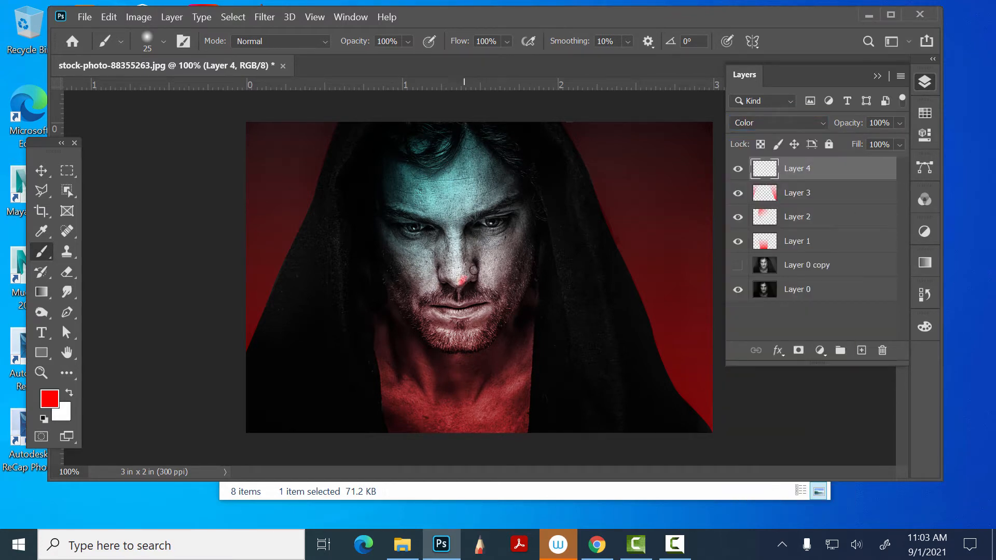
left_click_drag(470, 277, 445, 277)
left_click_drag(480, 228, 504, 227)
left_click_drag(408, 237, 421, 235)
- Soften the red strokes beneath both eyes and under the nose on Layer 4 with the Smudge tool at 50% strength
left_click(67, 292)
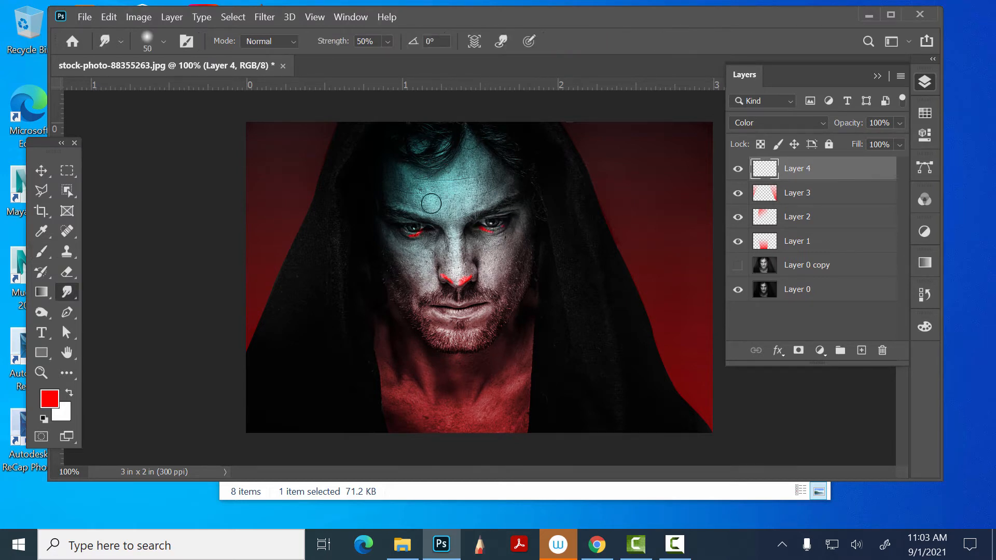
left_click_drag(417, 233, 416, 237)
mouse_move(481, 223)
left_mouse_down()
mouse_move(505, 237)
mouse_move(482, 228)
mouse_move(512, 223)
mouse_move(482, 228)
left_mouse_up()
mouse_move(449, 282)
left_mouse_down()
mouse_move(470, 280)
mouse_move(459, 283)
mouse_move(447, 263)
left_mouse_up()
left_click_drag(501, 237, 495, 232)
left_click_drag(426, 237, 414, 231)
mouse_move(470, 276)
left_mouse_down()
mouse_move(450, 281)
mouse_move(472, 269)
left_mouse_up()
- Place paper texture.jpg from the desktop into the portrait document and rotate it 90 degrees
left_click_drag(789, 18, 675, 26)
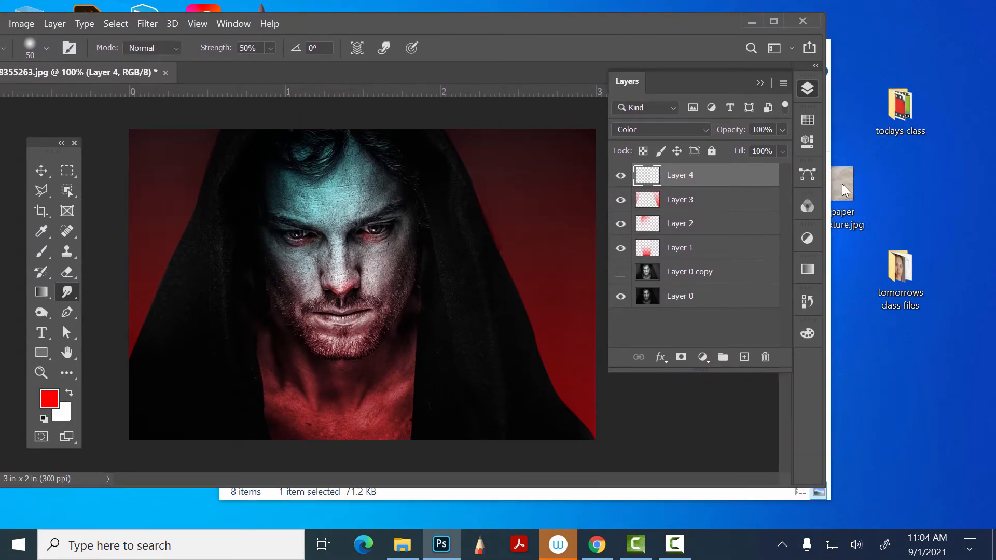
left_click_drag(842, 184, 467, 244)
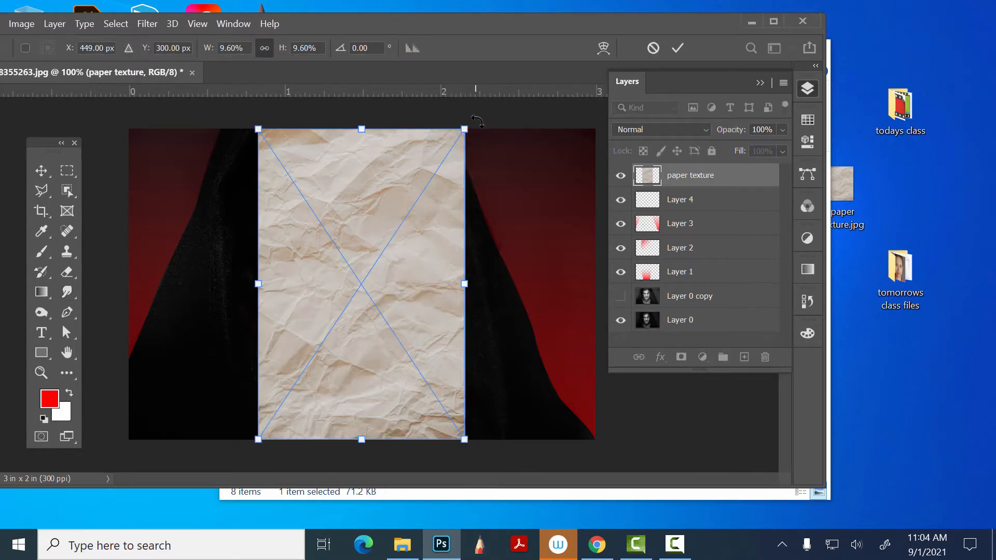
left_click_drag(529, 191, 571, 401)
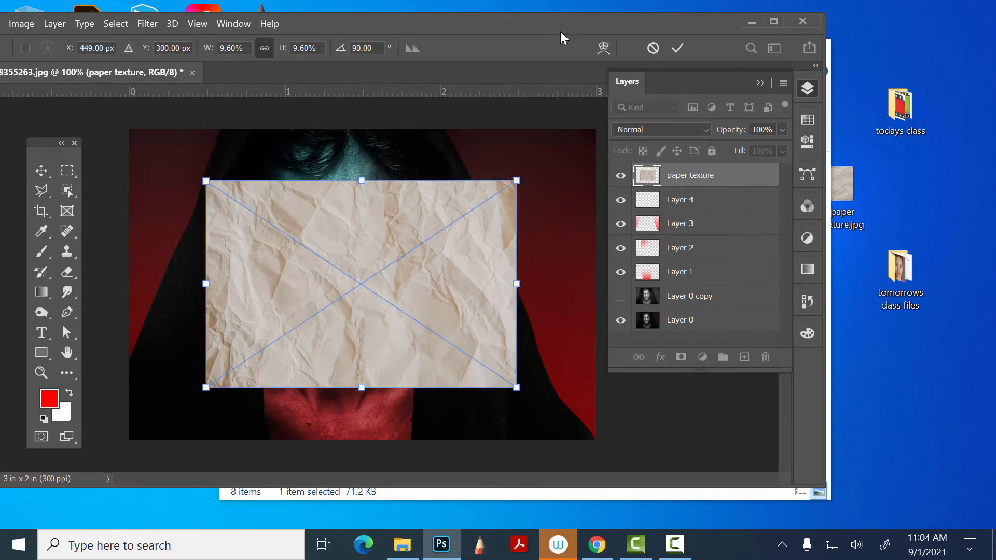
- Enlarge the placed paper texture from its center until it covers the whole canvas, and commit the transform
left_click(808, 89)
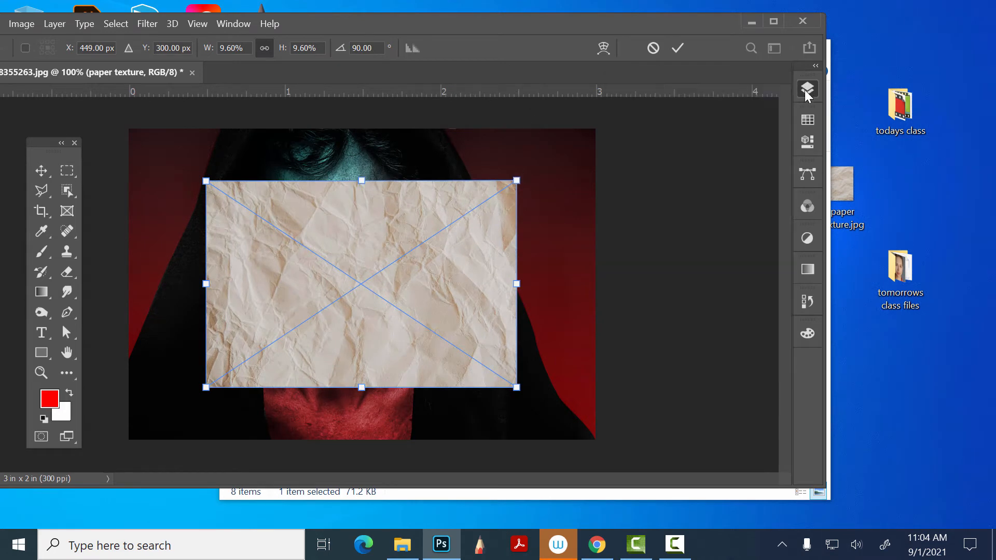
left_click_drag(465, 23, 542, 24)
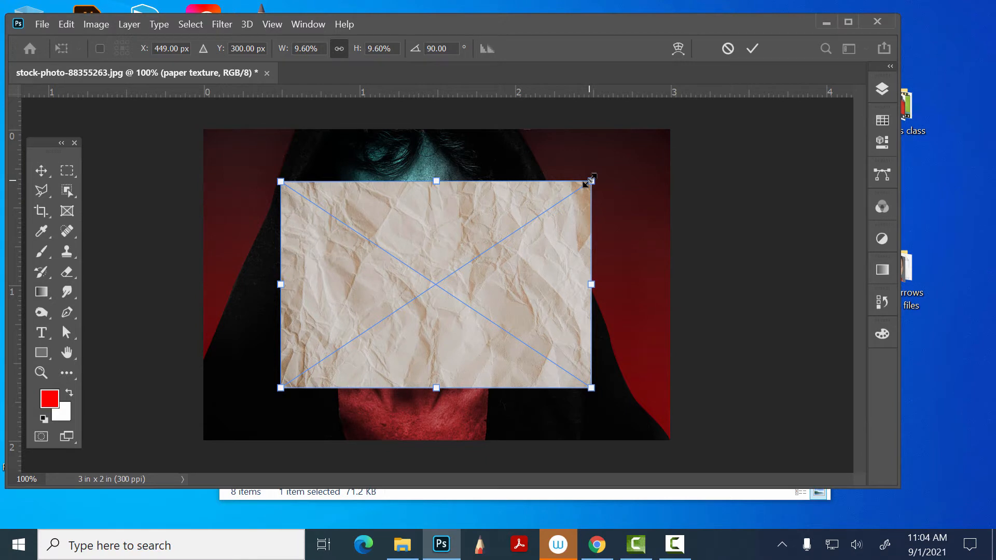
left_click_drag(591, 181, 706, 121)
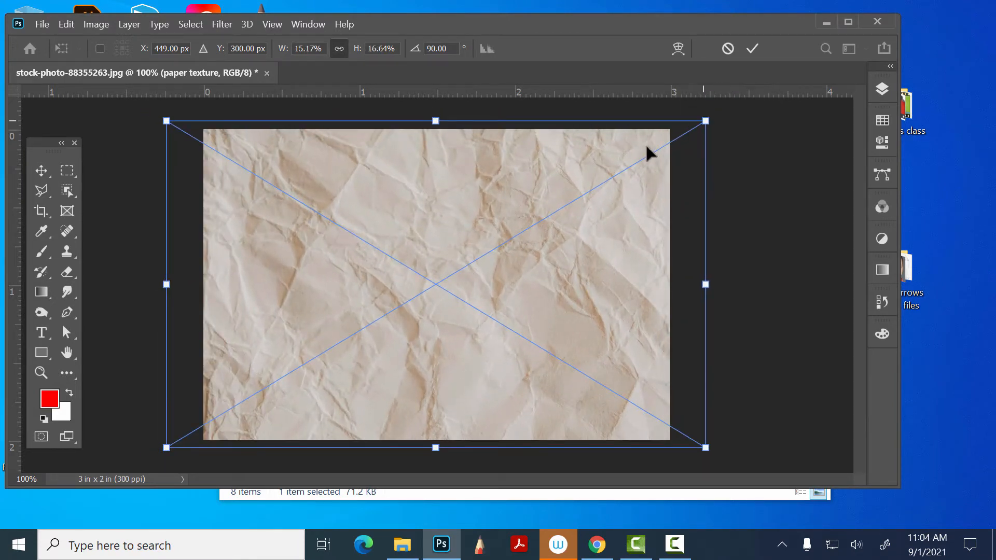
left_click(46, 170)
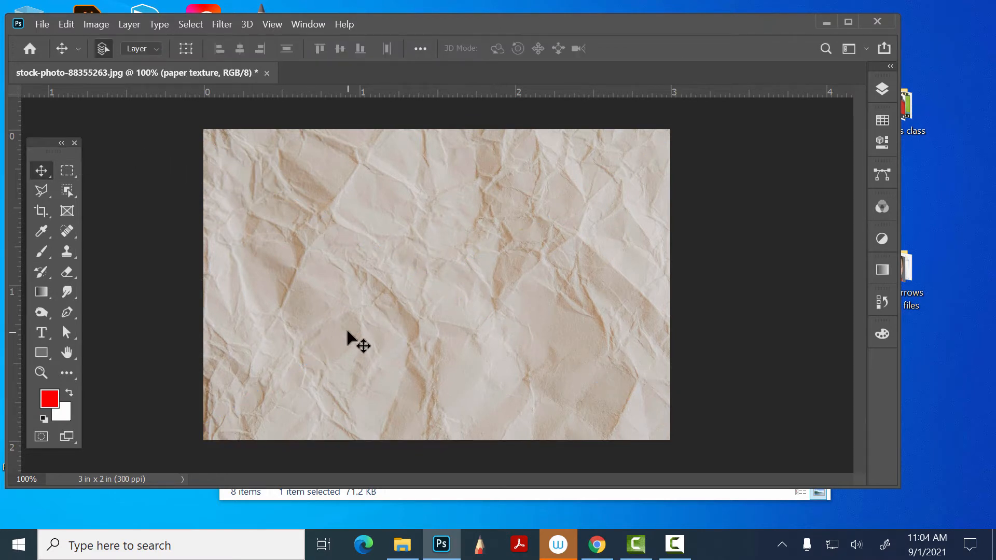
- Desaturate the paper texture with a Hue/Saturation adjustment, setting Saturation to -100
left_click(101, 22)
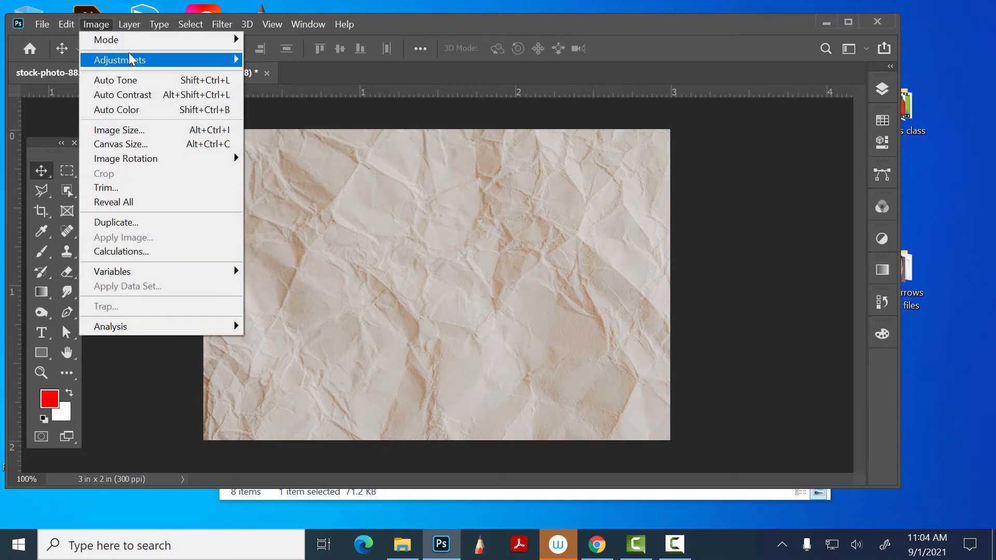
mouse_move(131, 61)
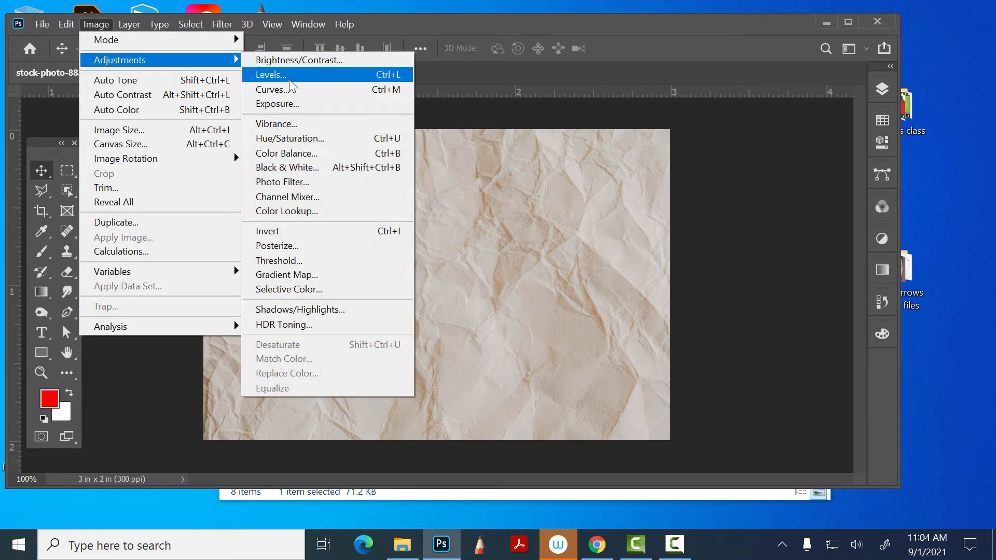
left_click(294, 138)
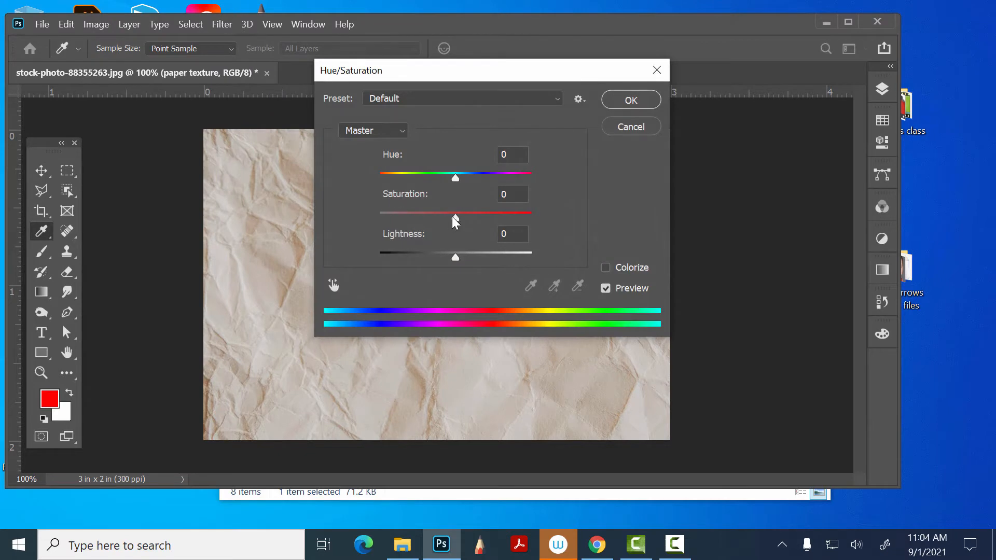
left_click_drag(455, 216, 348, 211)
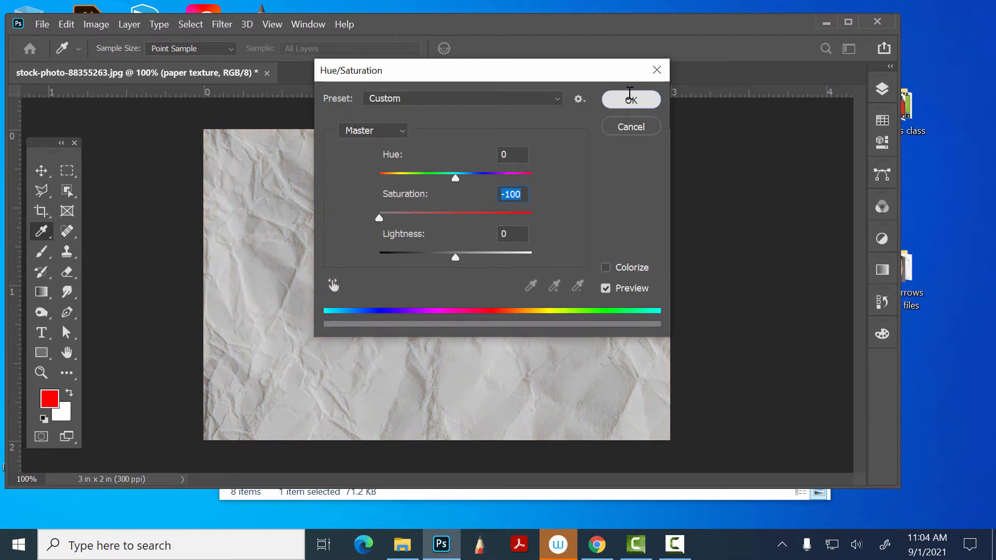
left_click(632, 100)
key("v")
- Rasterize the paper texture layer together with its smart filter
left_click(883, 87)
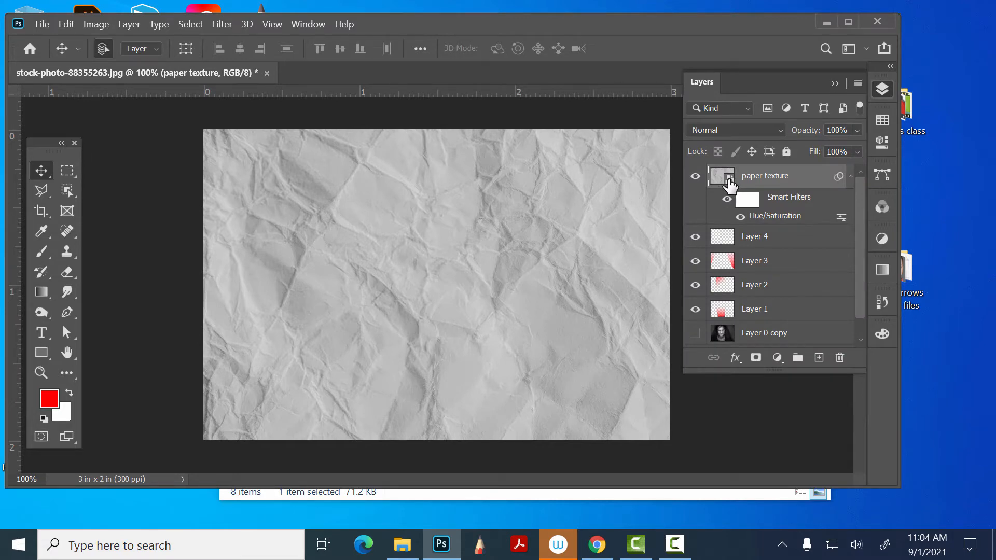
right_click(816, 184)
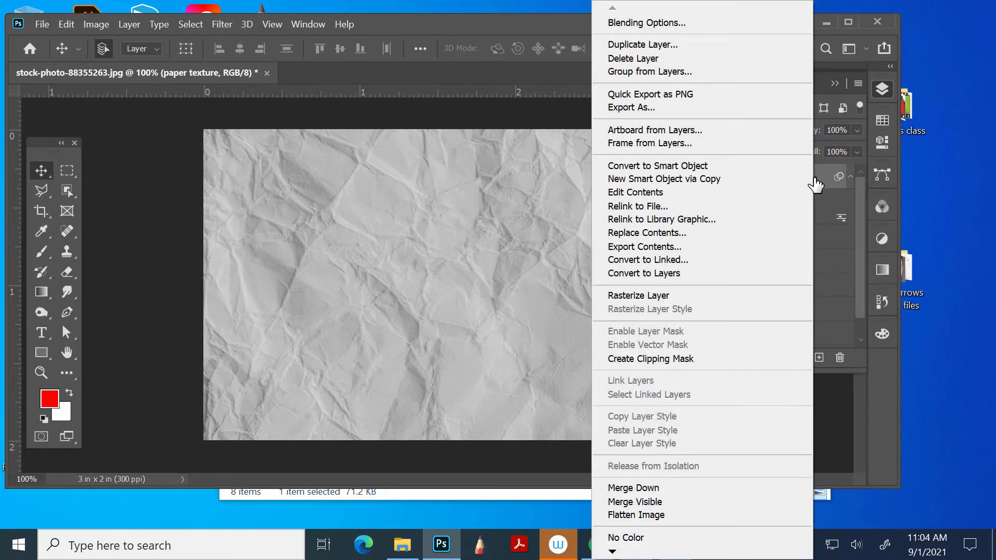
left_click(715, 296)
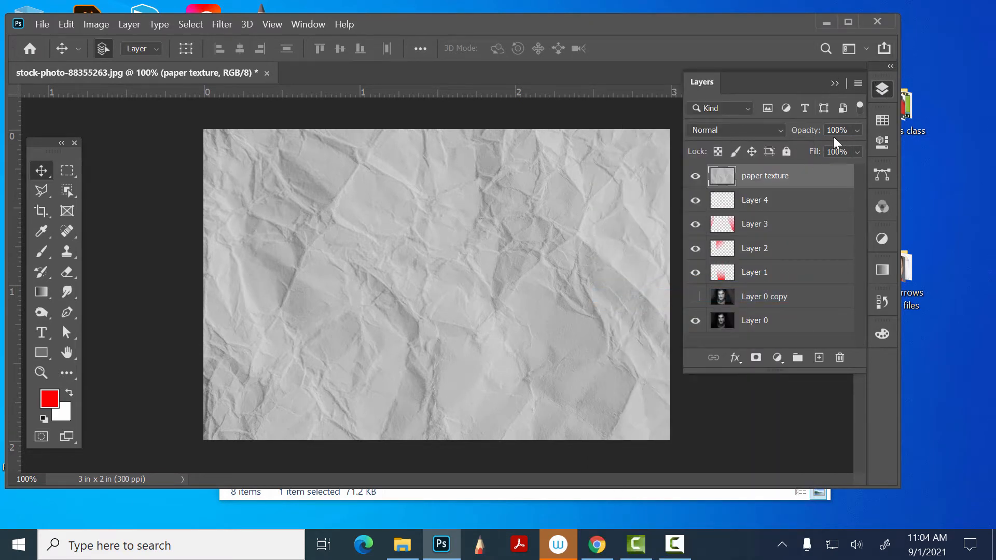
- Set the paper texture layer's blend mode to Divide and make Layer 4 active
left_click(758, 130)
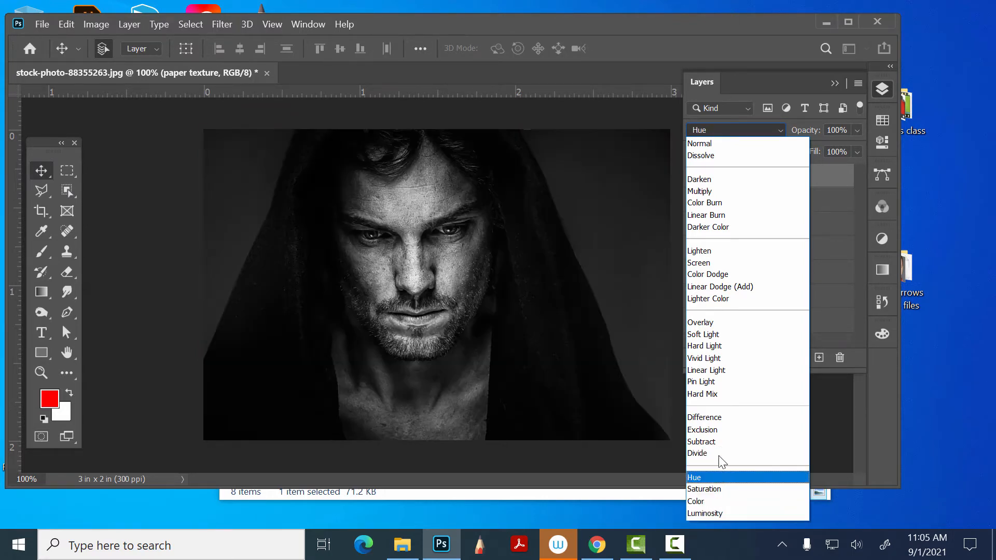
left_click(710, 452)
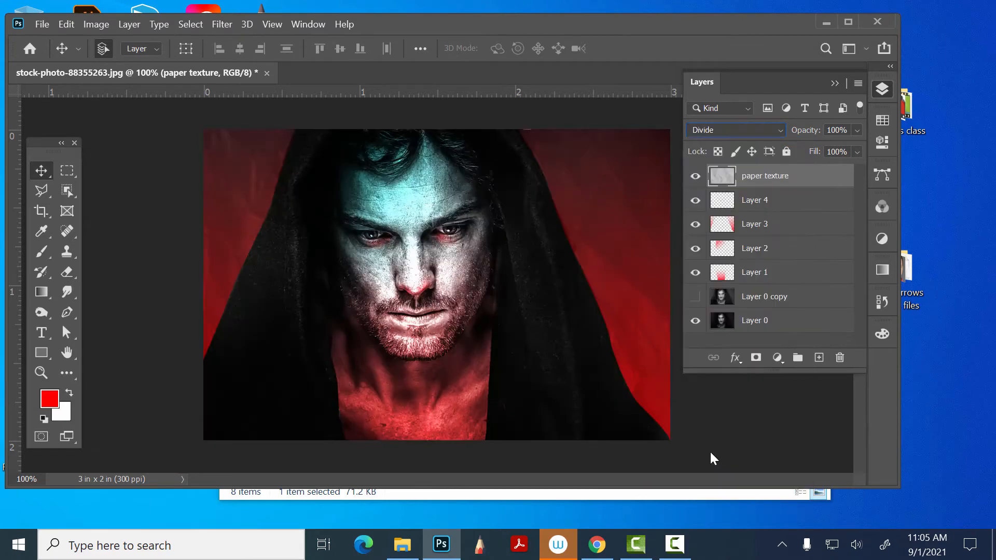
left_click(782, 213)
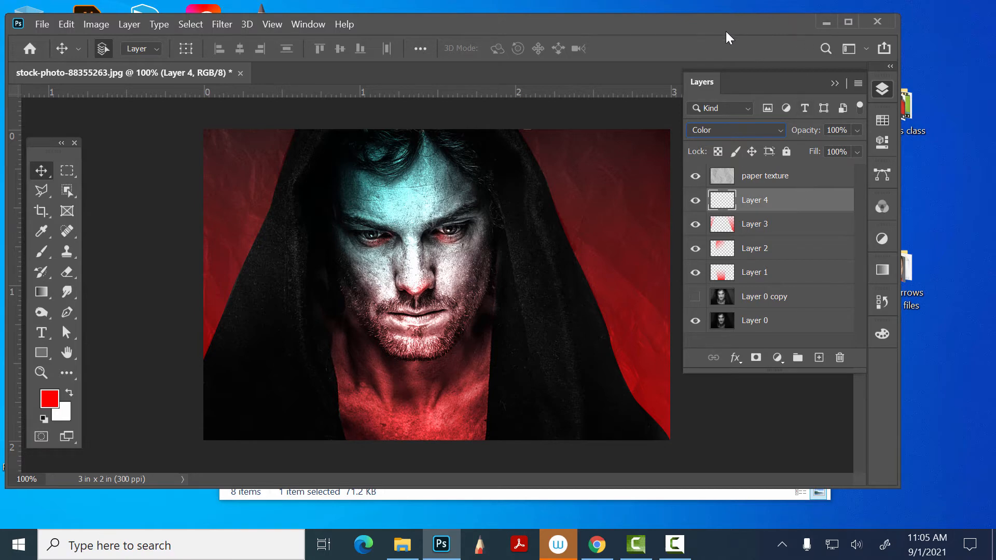
- Save the portrait on the computer as stock-photo-88355263.psd and open forest hiker.jpg from the tomorrows class files folder
key("ctrl+s")
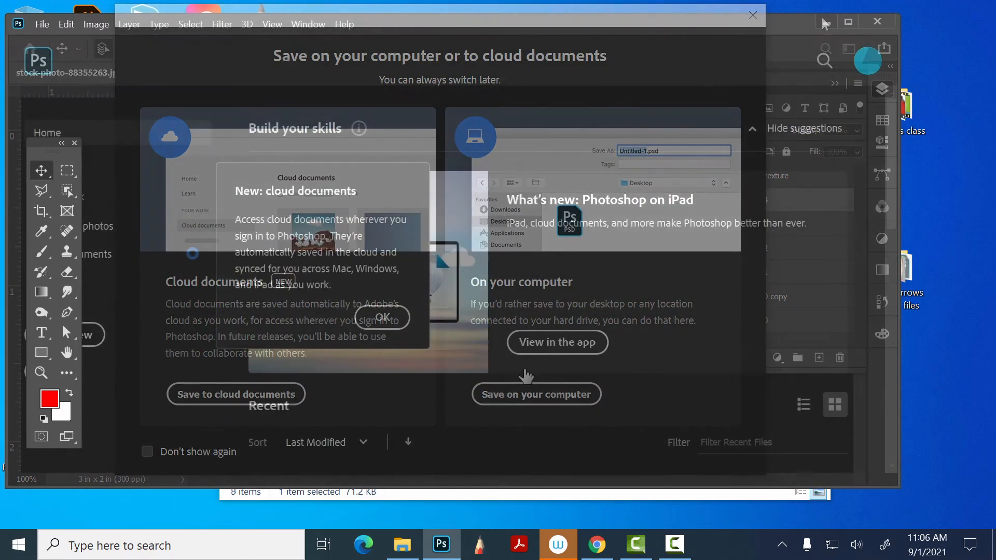
left_click(825, 24)
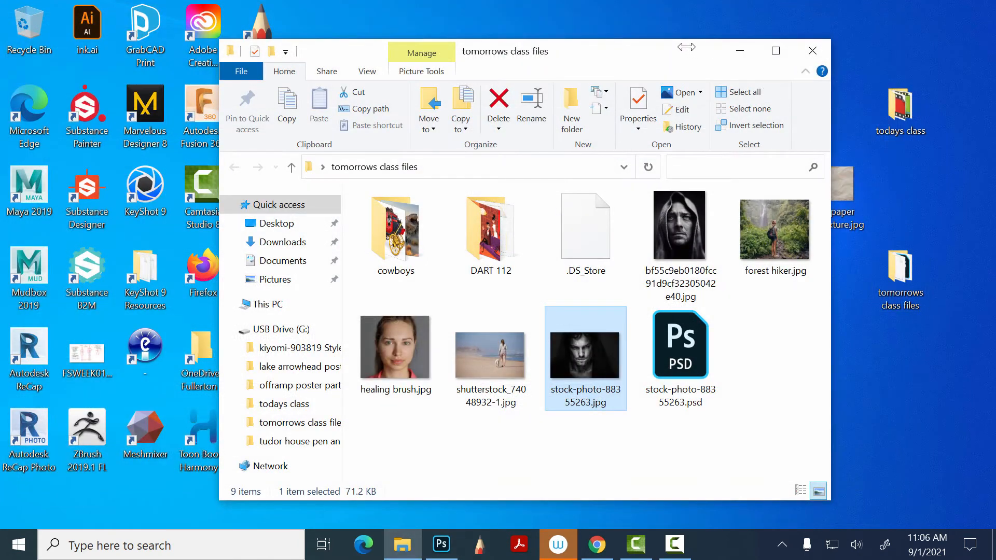
left_click_drag(686, 48, 554, 41)
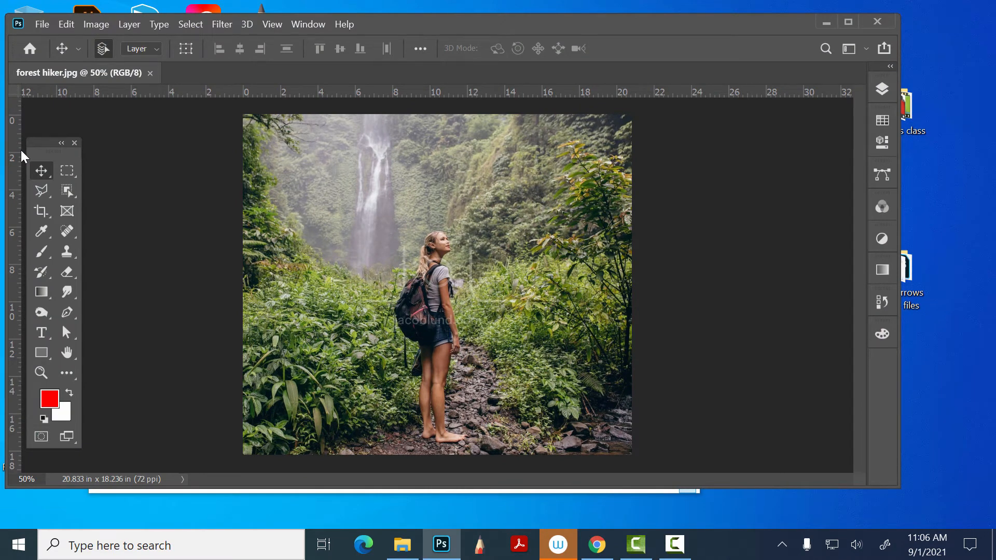
- Convert the forest hiker photo's Background into a regular layer and add a new empty layer above it
left_click(882, 89)
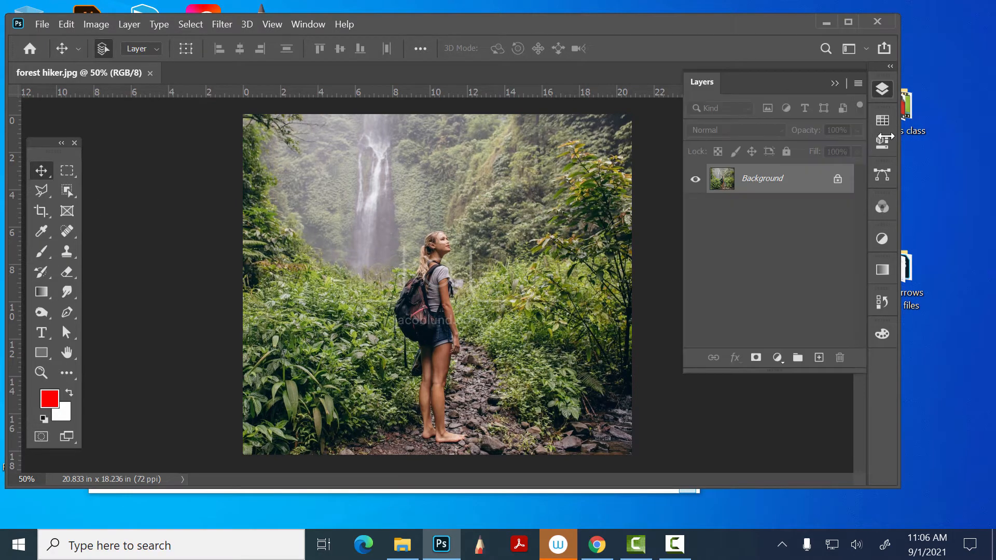
left_click(819, 358)
left_click(837, 208)
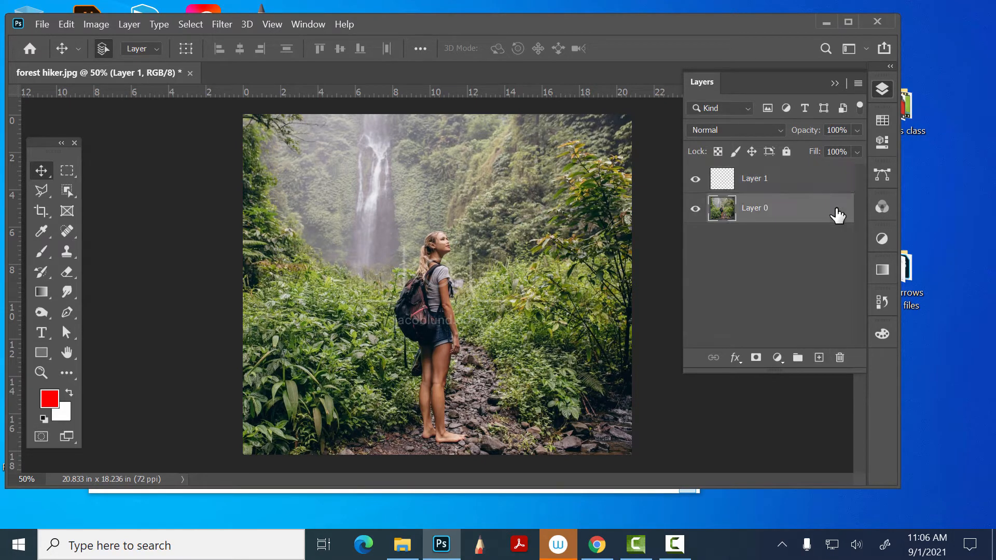
- Make Layer 1 active and draw a rectangular marquee about 5 by 7 in around the waterfall
left_click(67, 171)
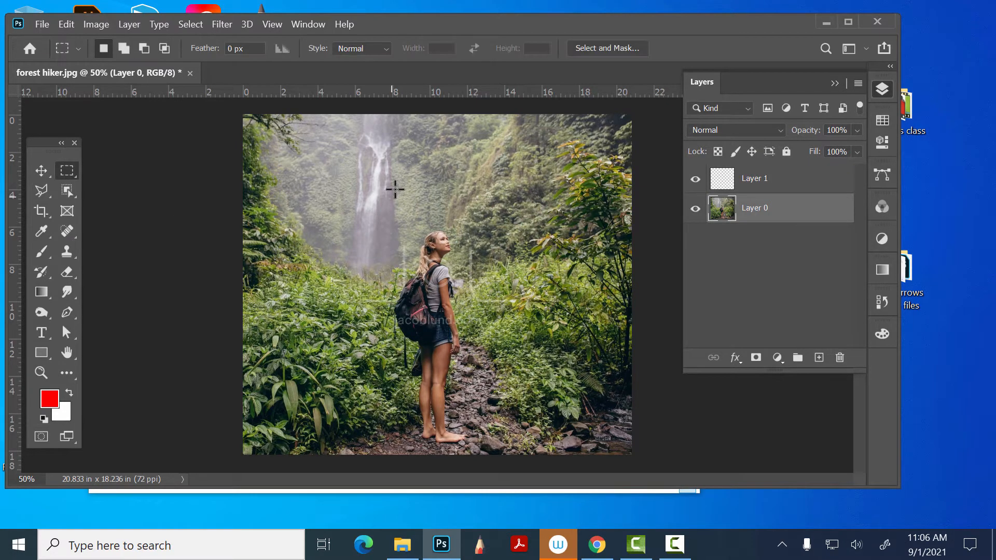
left_click(818, 178)
left_click_drag(297, 133, 390, 267)
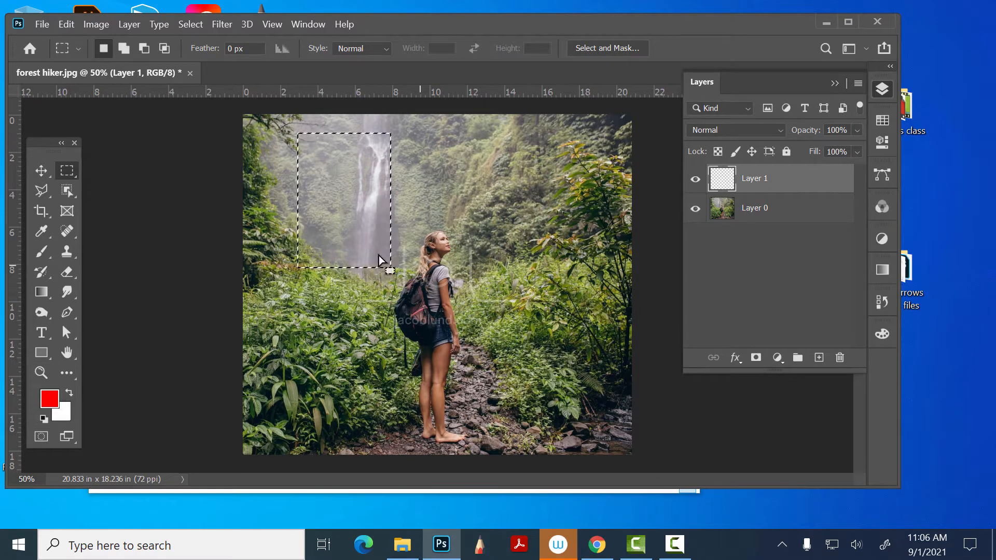
- Swap the foreground and background colors and set the foreground to the cyan RGB swatch
left_click(64, 25)
left_click(66, 25)
left_click(69, 392)
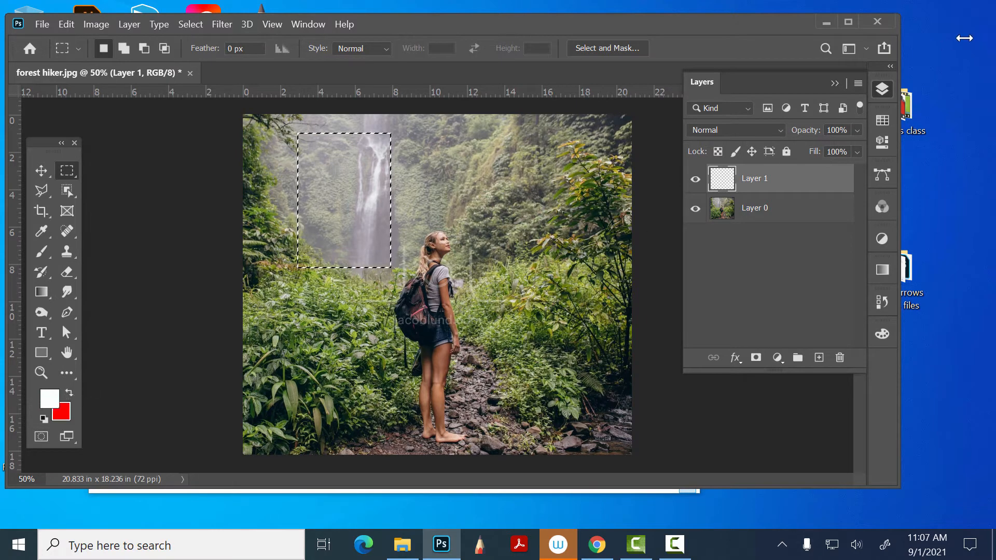
left_click(882, 121)
left_click(782, 153)
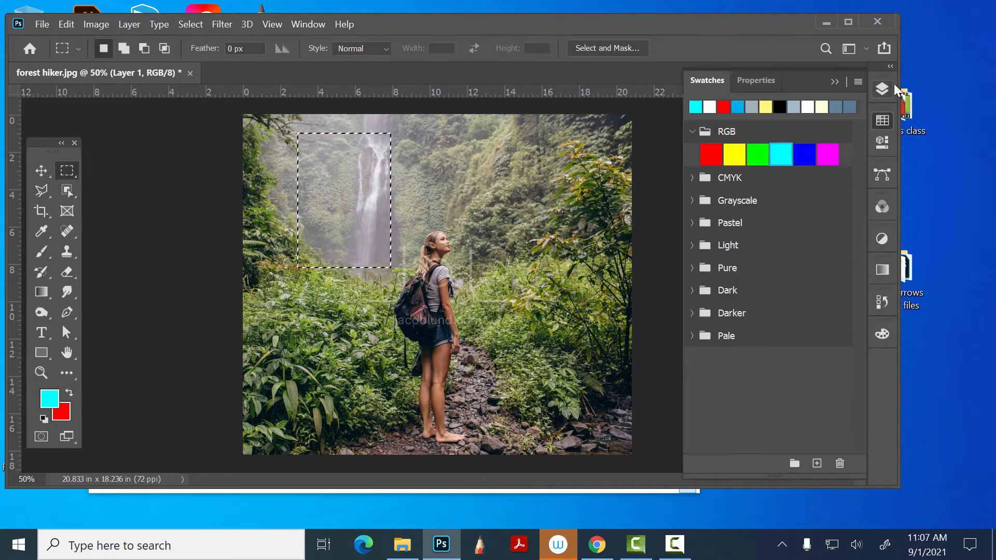
key("F7")
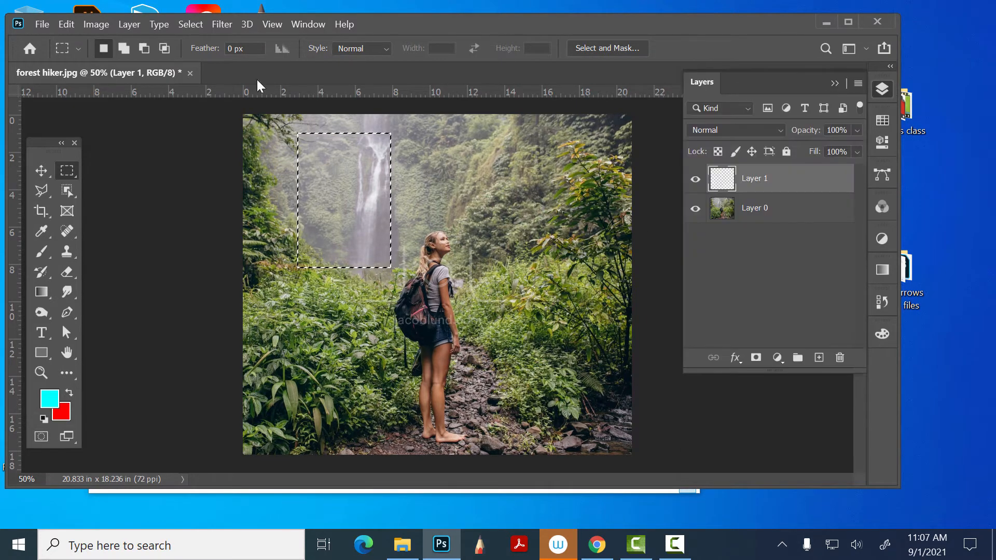
- Fill the waterfall selection on Layer 1 with the cyan foreground color at 100% opacity and undo the fill
left_click(66, 21)
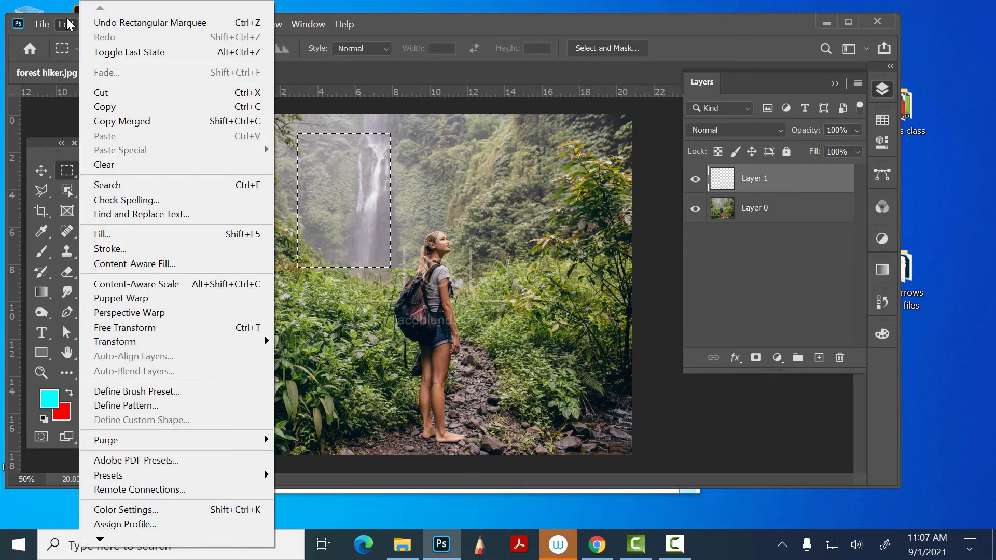
left_click(141, 231)
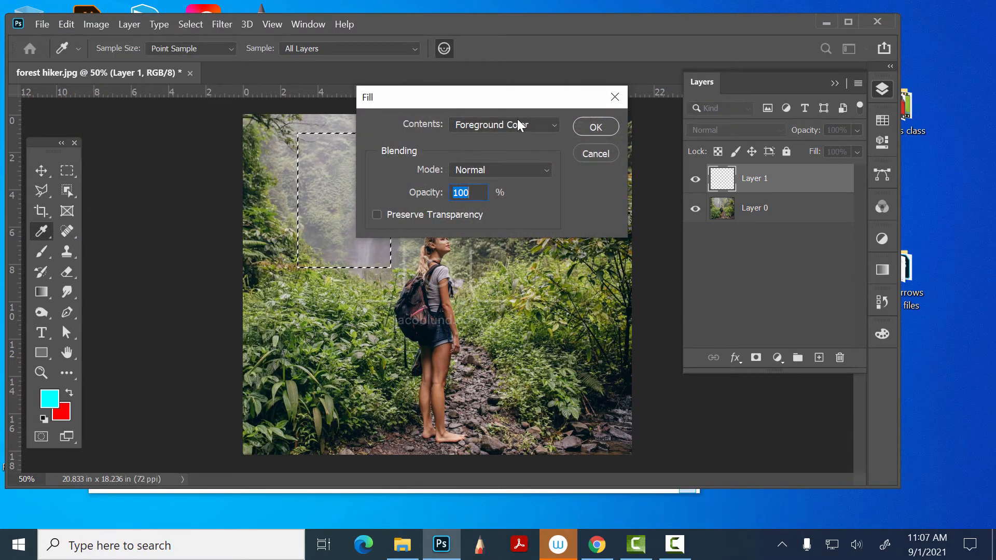
left_click(591, 127)
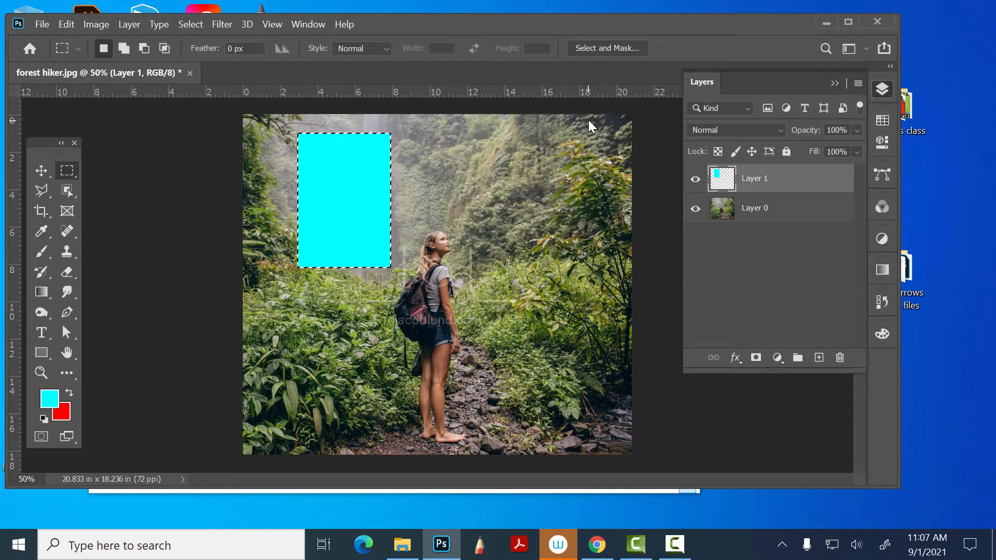
key("ctrl+z")
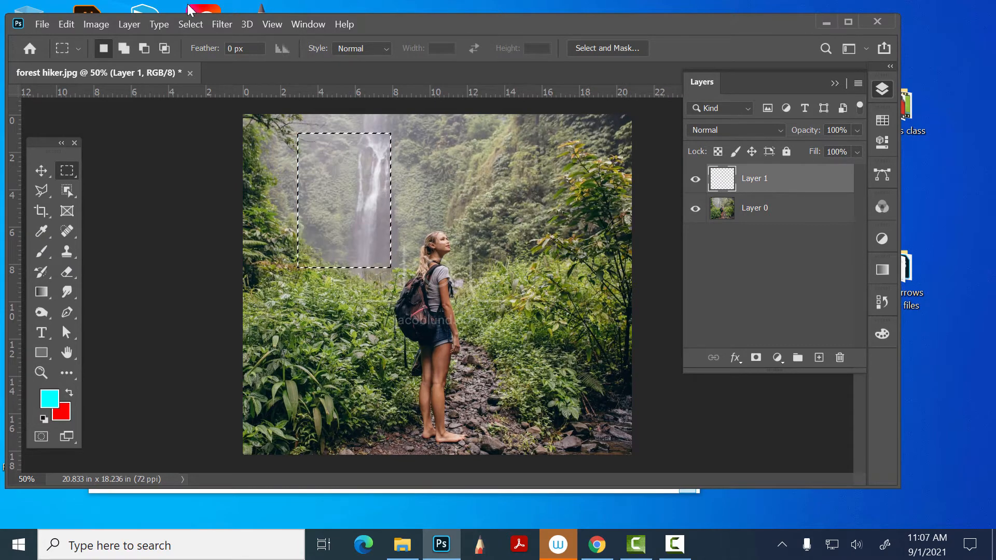
- Fill the waterfall selection on Layer 1 with the red background color in Normal mode at 100% opacity
left_click(71, 24)
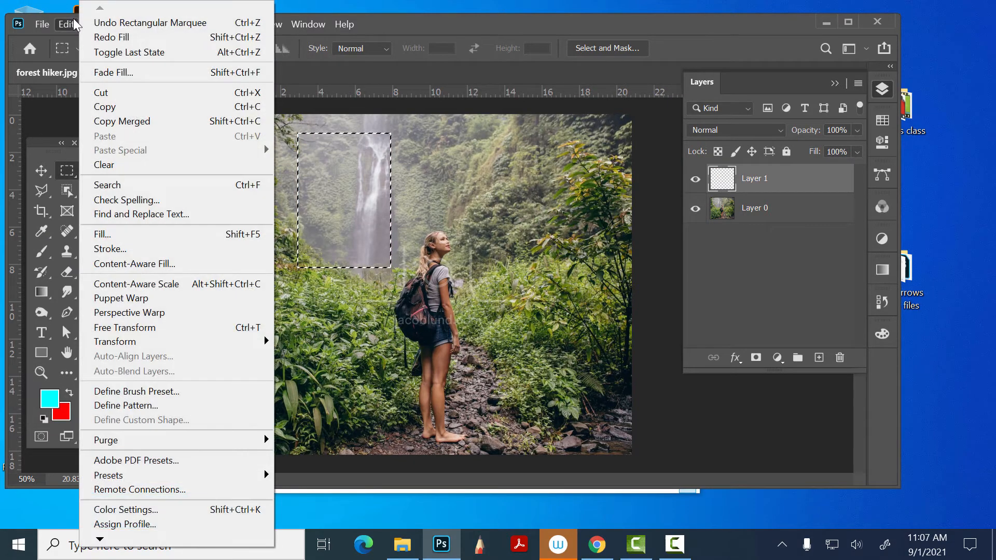
left_click(129, 234)
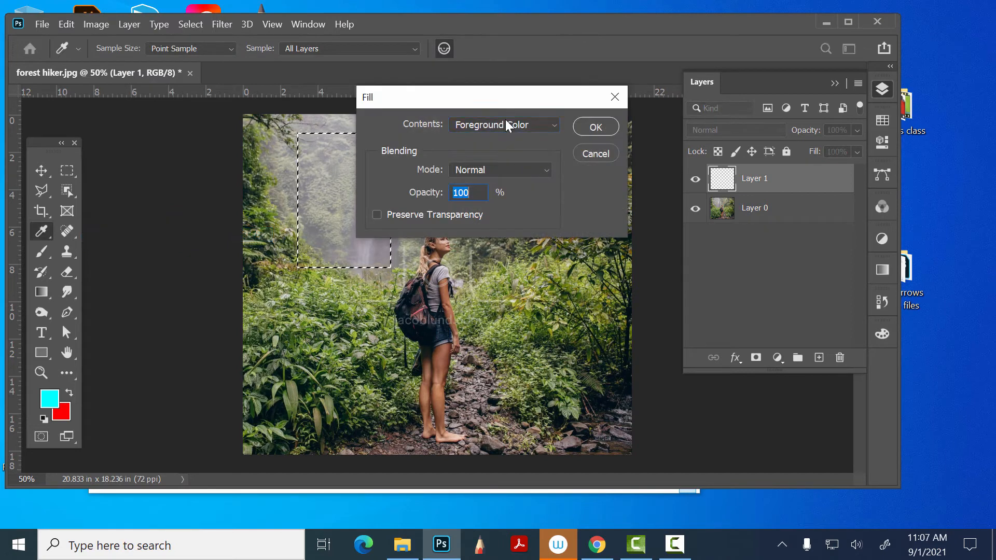
left_click(505, 124)
left_click(511, 159)
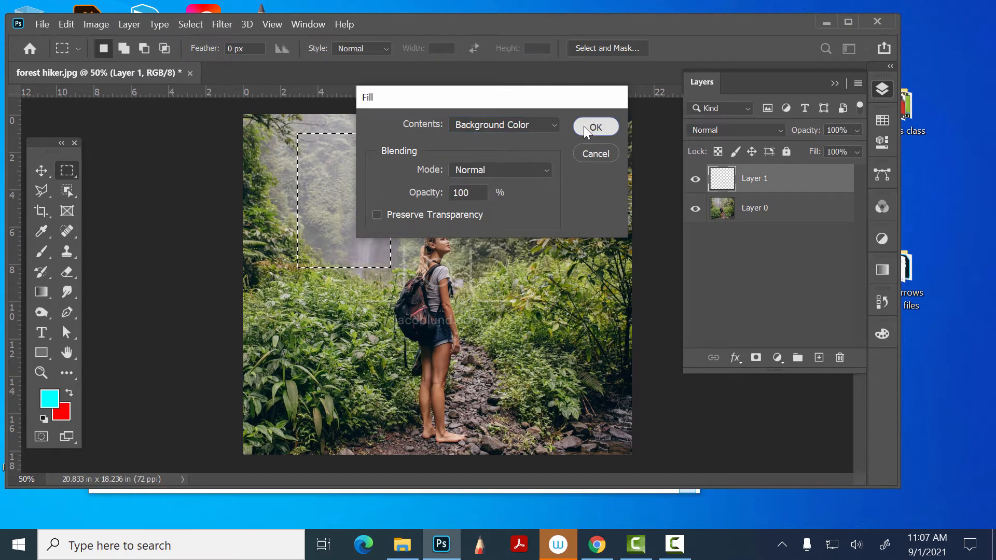
left_click(584, 126)
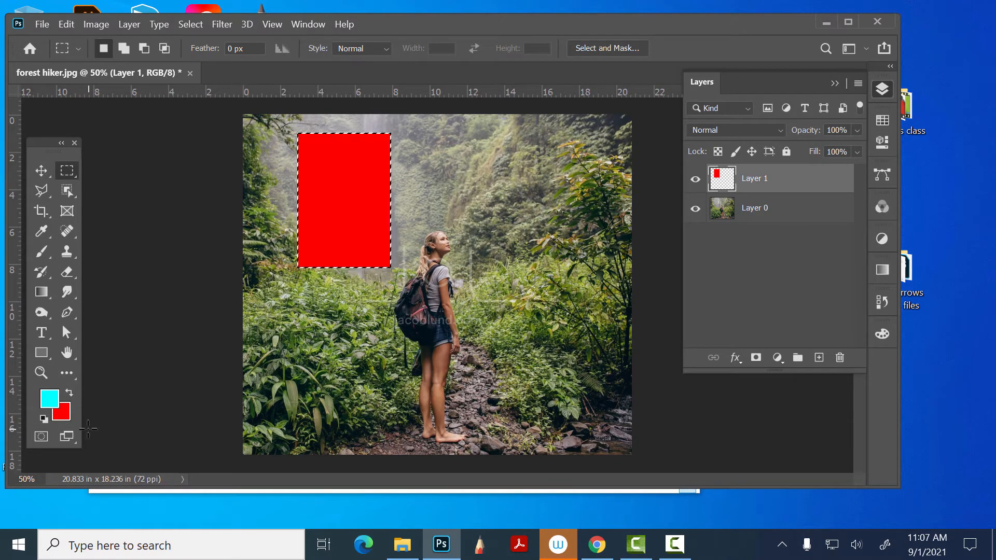
- Clear the red fill from the waterfall selection on Layer 1 and deselect
key("ctrl+d")
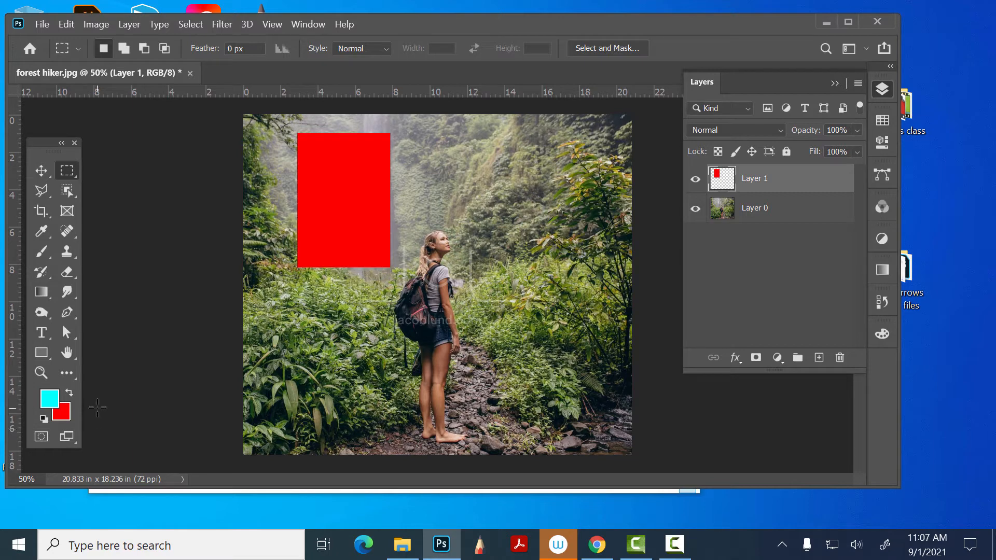
key("ctrl+z")
key("Delete")
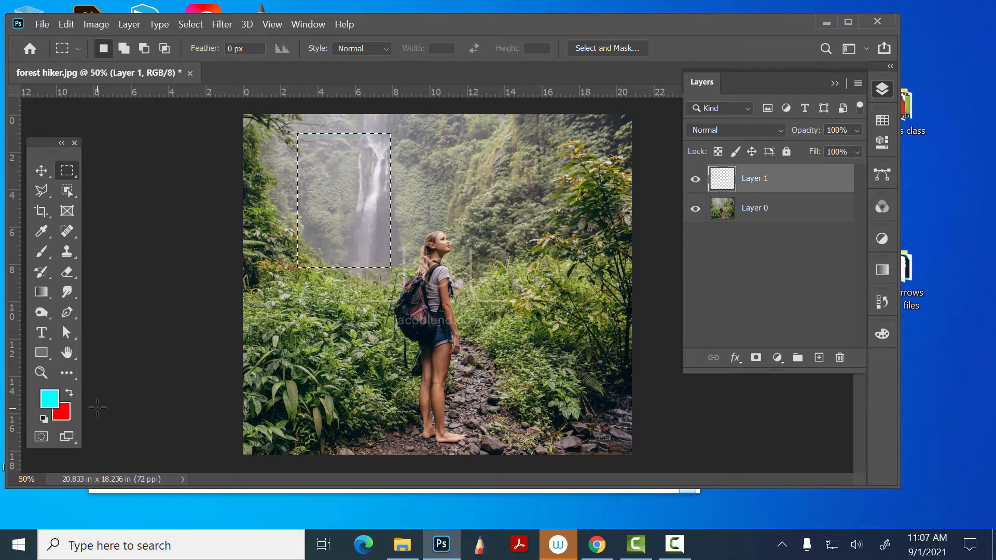
key("ctrl+d")
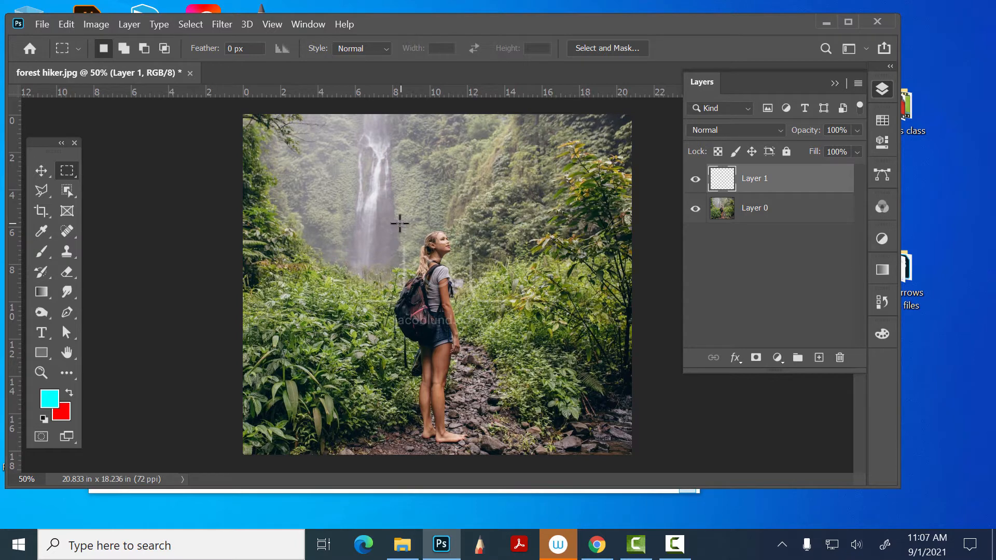
- Draw a rectangular marquee about 4.4 by 12 in around the hiker and try a Content-Aware fill on Layer 1
left_click_drag(389, 225, 472, 448)
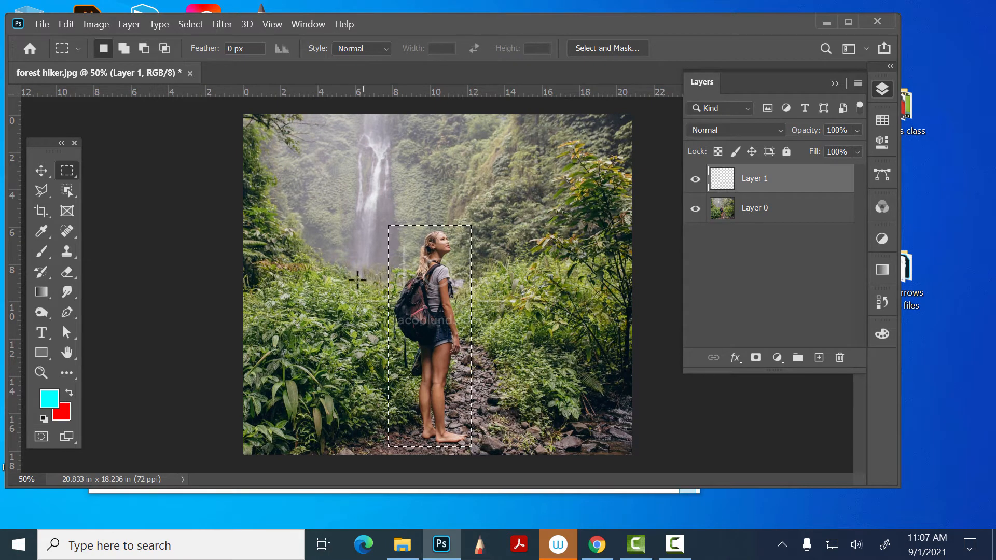
left_click(74, 19)
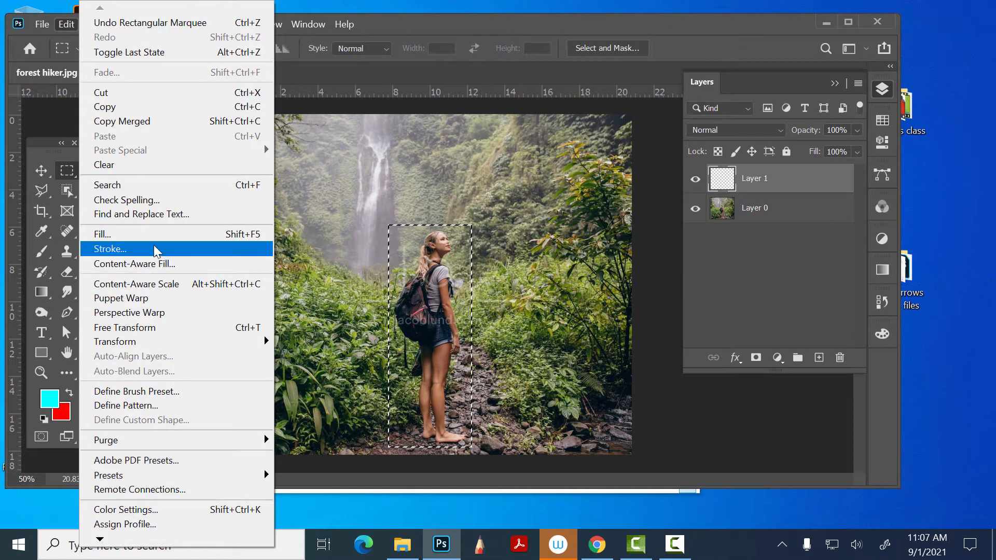
left_click(149, 234)
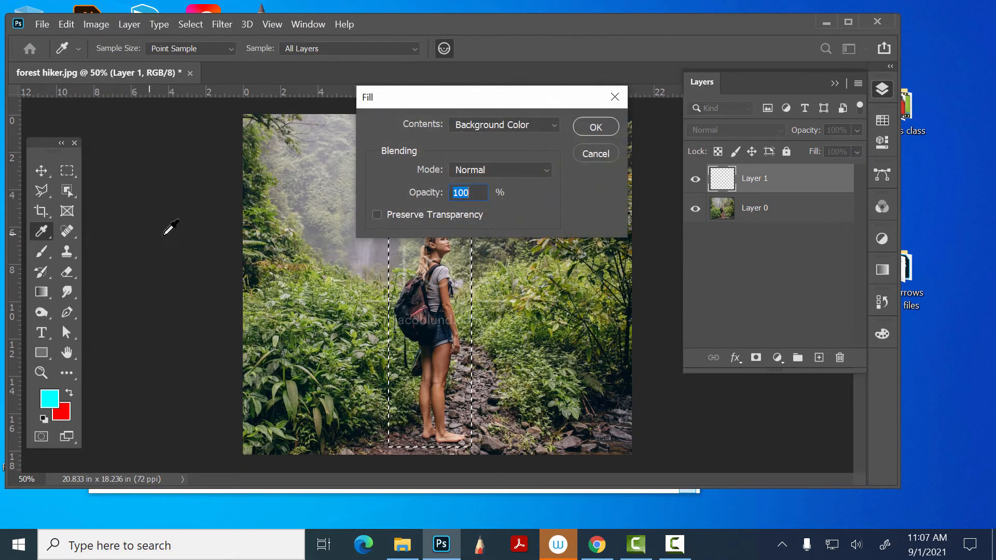
left_click(500, 125)
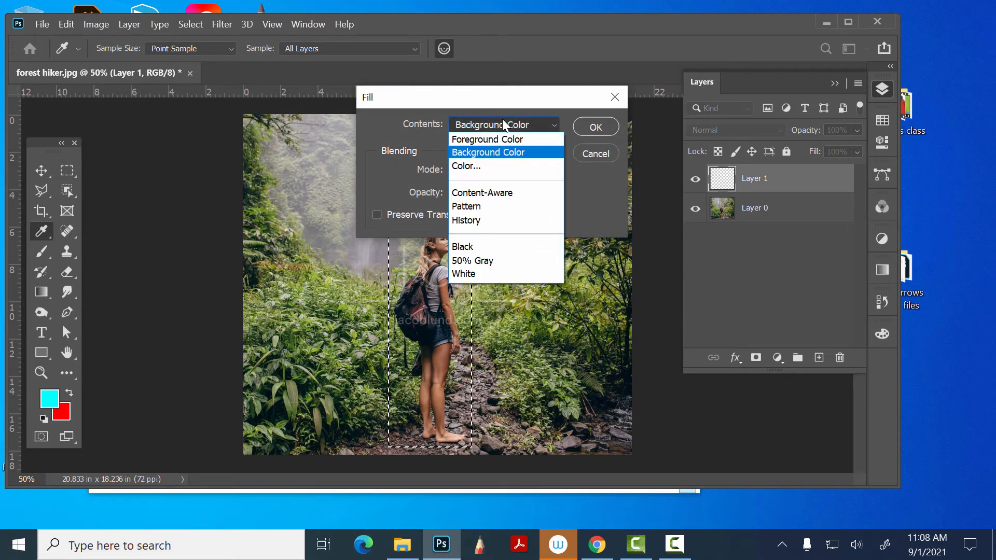
left_click(509, 188)
left_click(595, 127)
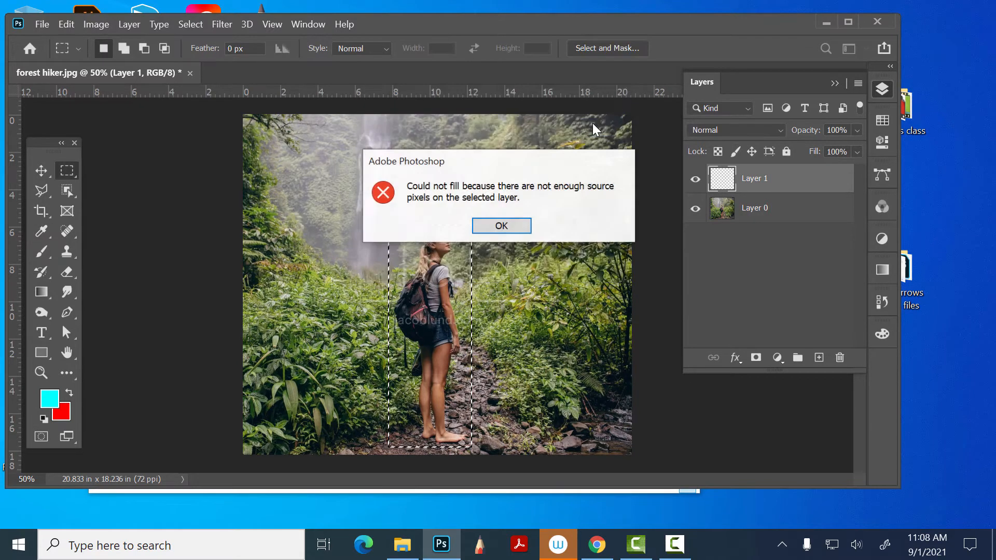
left_click(501, 225)
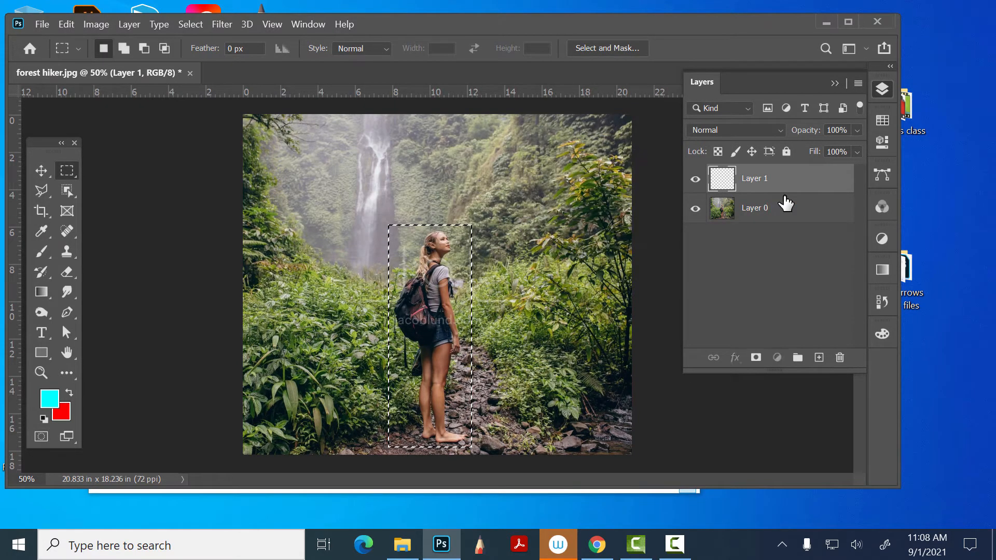
- Make Layer 0 active, fill the hiker selection with Content-Aware at 100% opacity using Color Adaptation, and deselect
left_click(788, 217)
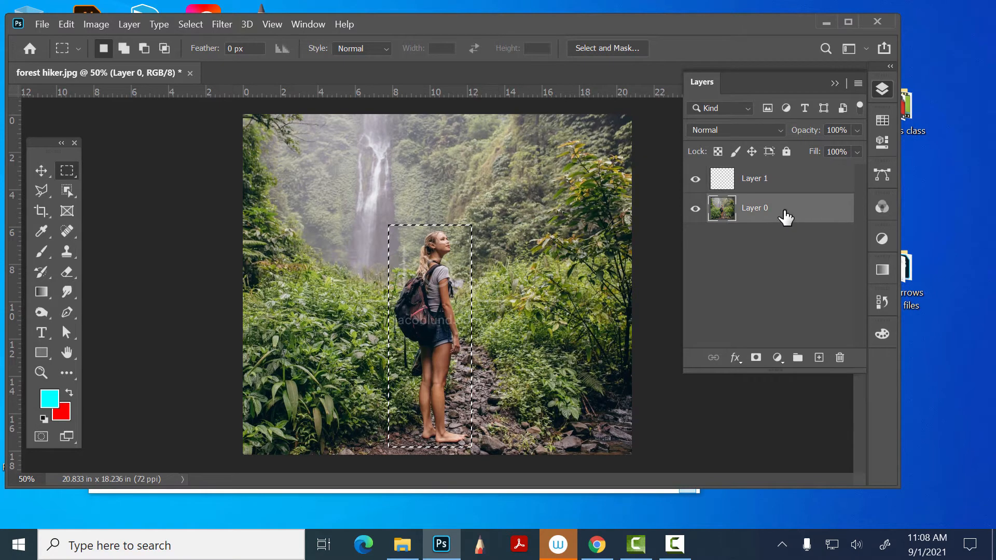
left_click(96, 21)
left_click(95, 21)
left_click(73, 21)
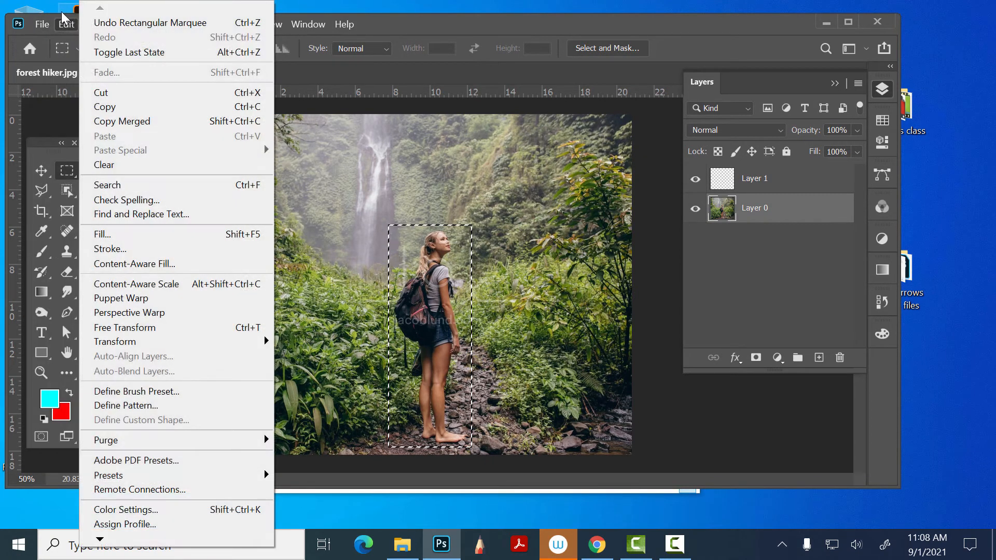
left_click(133, 235)
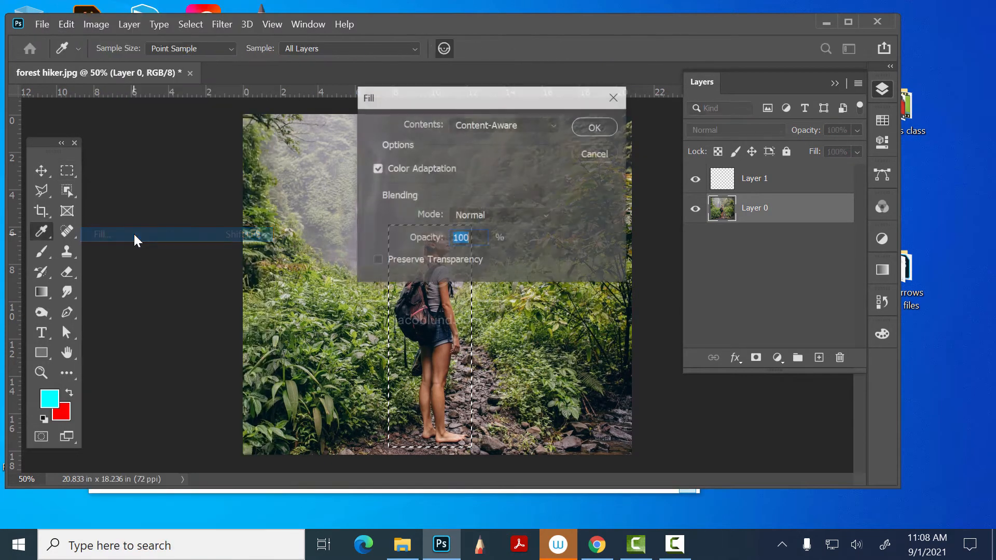
left_click(607, 130)
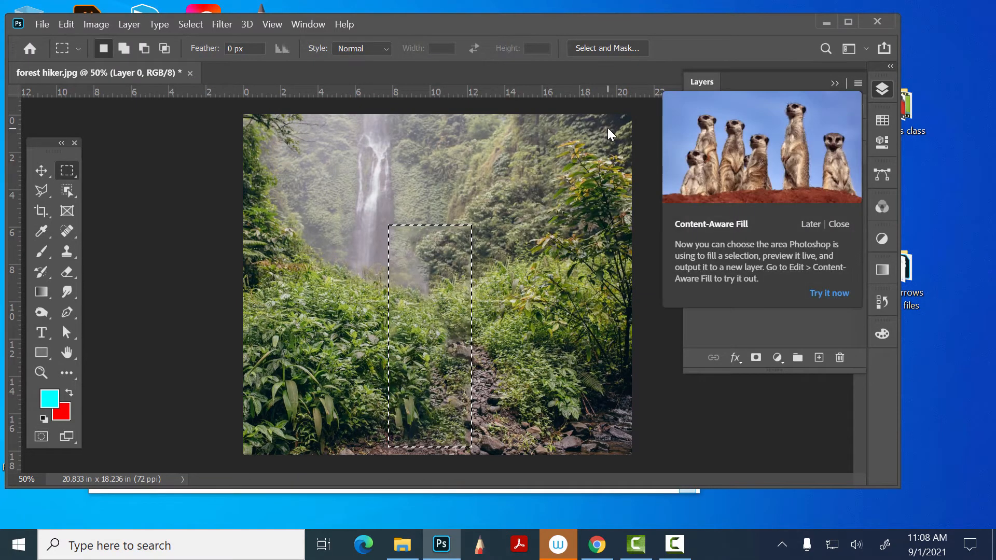
key("ctrl+d")
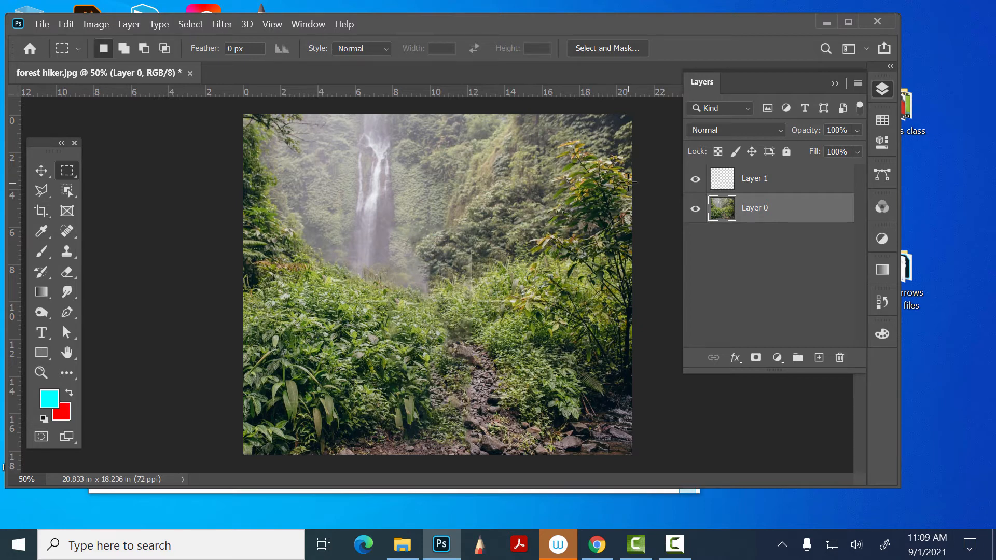
- Draw a narrow rectangular marquee about 1 by 4 in over the vertical seam at the filled area's right edge
left_click(803, 295)
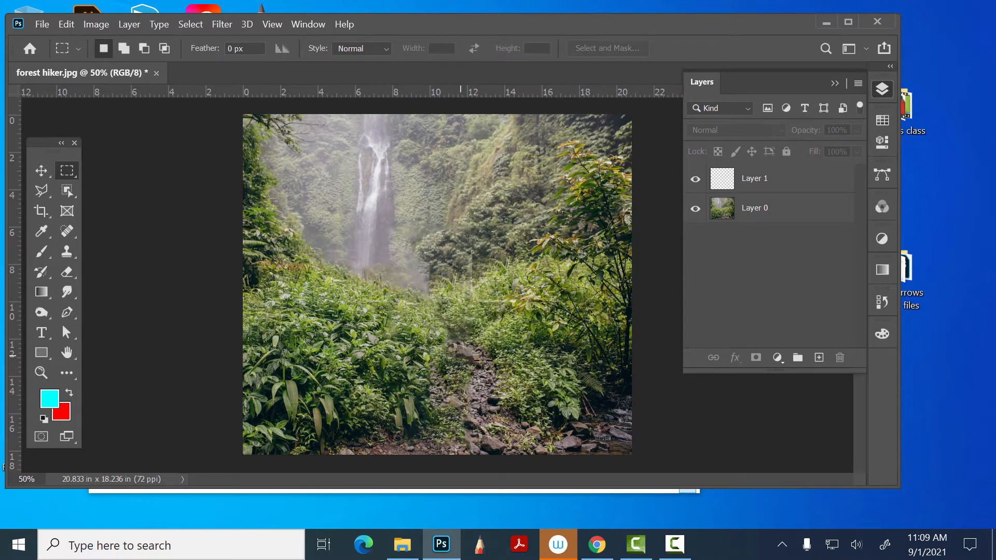
left_click(42, 372)
left_click_drag(460, 227, 545, 194)
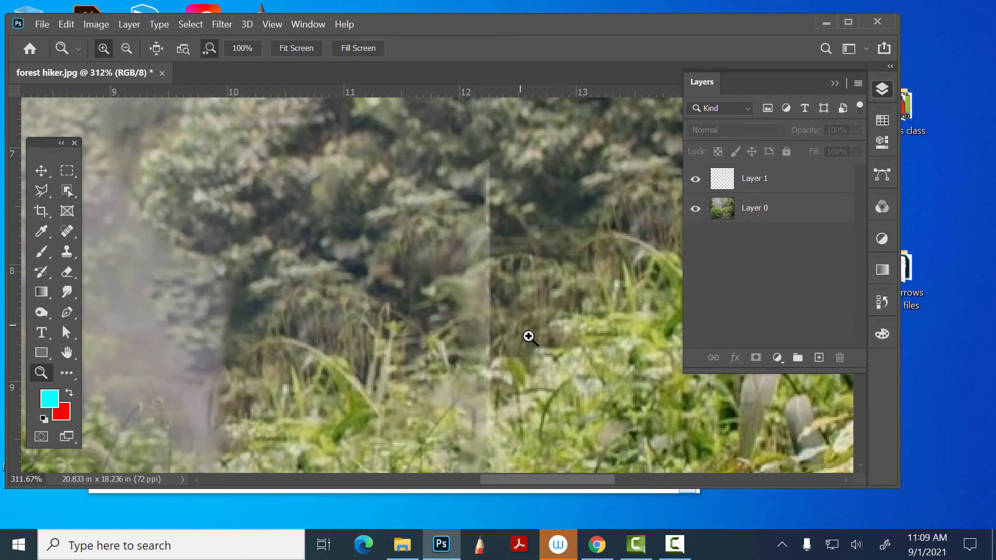
left_click_drag(562, 370, 565, 310)
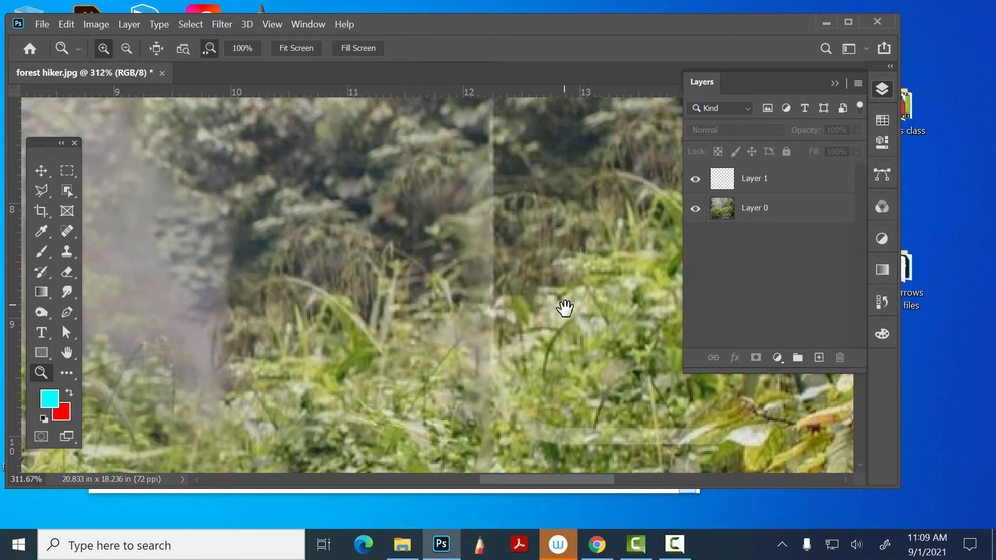
key("ctrl+0")
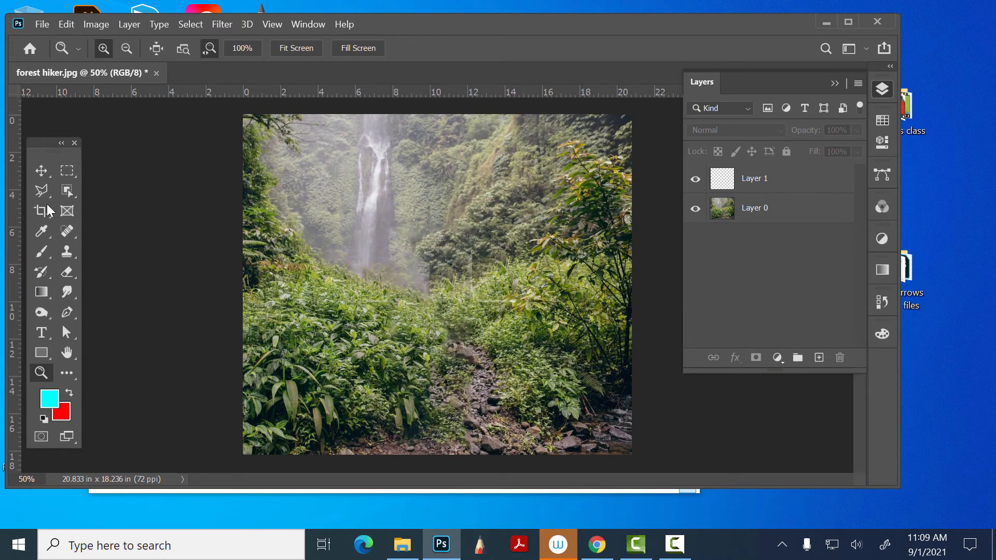
left_click(67, 171)
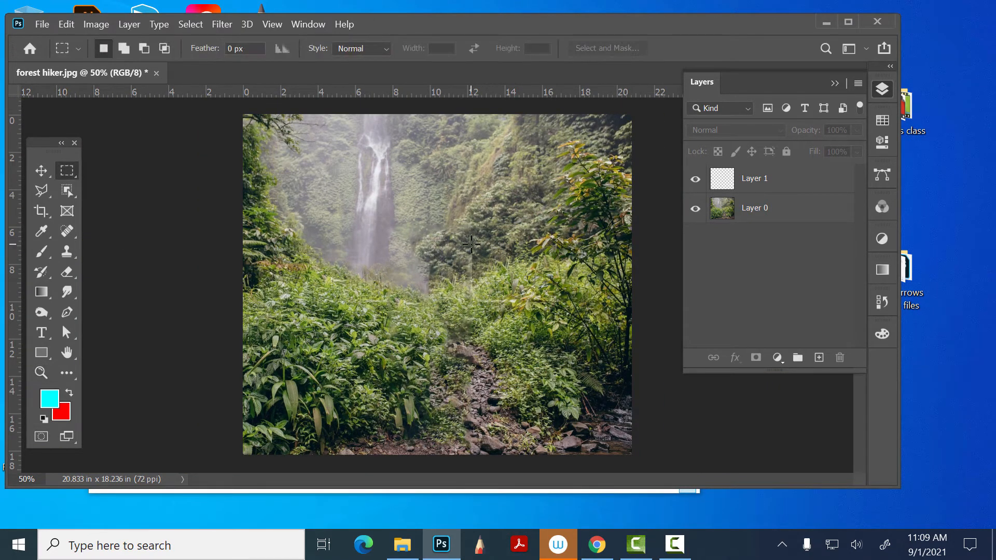
left_click_drag(461, 239, 481, 312)
- Make Layer 0 active, fill the seam selection with Content-Aware at 100% opacity, and deselect
left_click(66, 24)
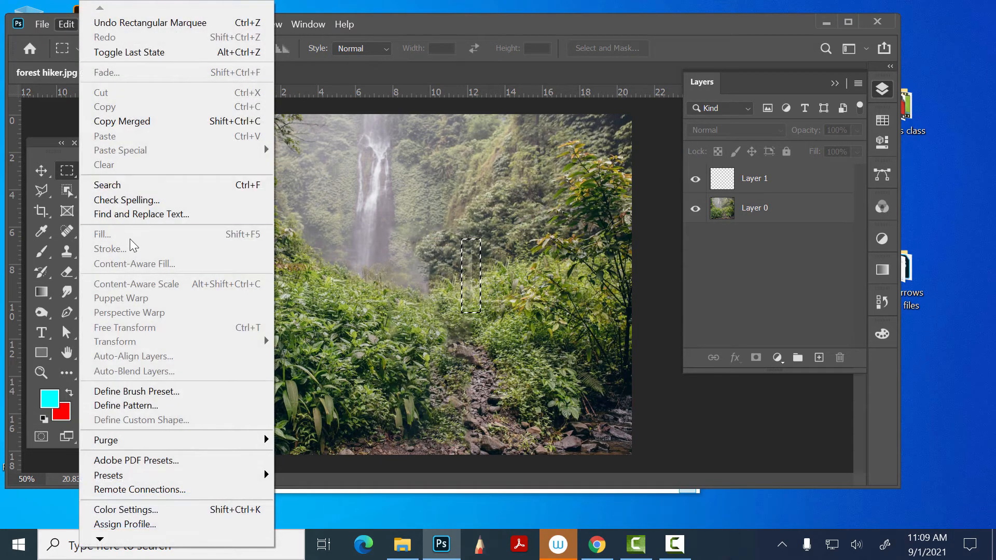
left_click(759, 213)
left_click(68, 25)
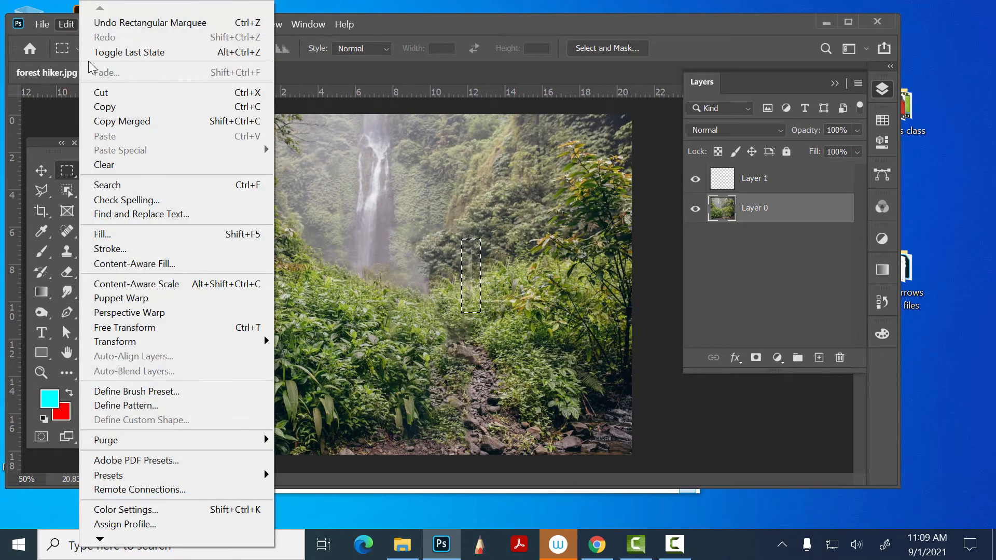
left_click(126, 233)
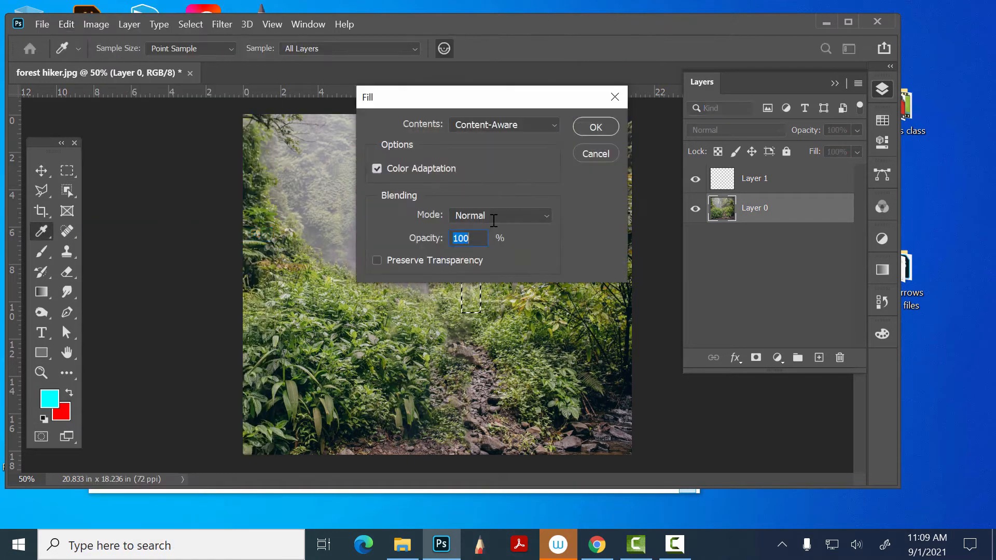
left_click(595, 127)
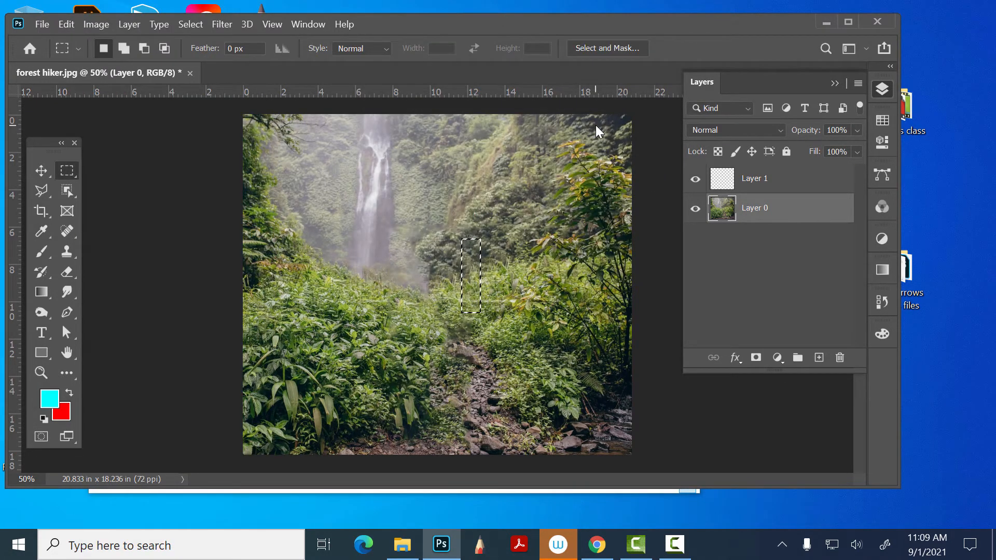
key("ctrl+d")
- Undo the seam and hiker Content-Aware fills, going back to the marquee around the hiker
key("ctrl+z")
key("ctrl+z")
key("ctrl+z")
key("ctrl+z")
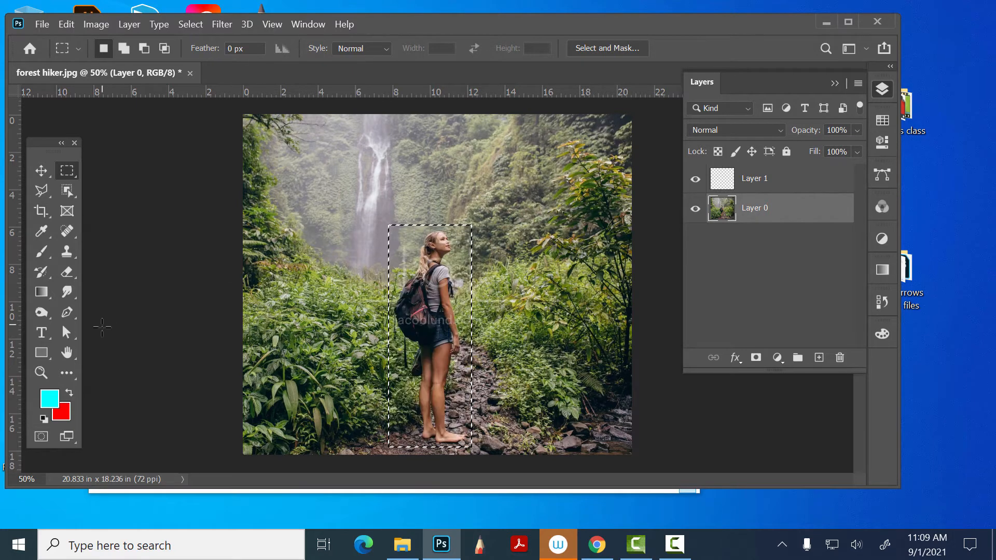
- Select the watermark text across the backpack with a marquee about 3 by 0.4 in and fill it with Content-Aware on Layer 0
left_click(403, 318)
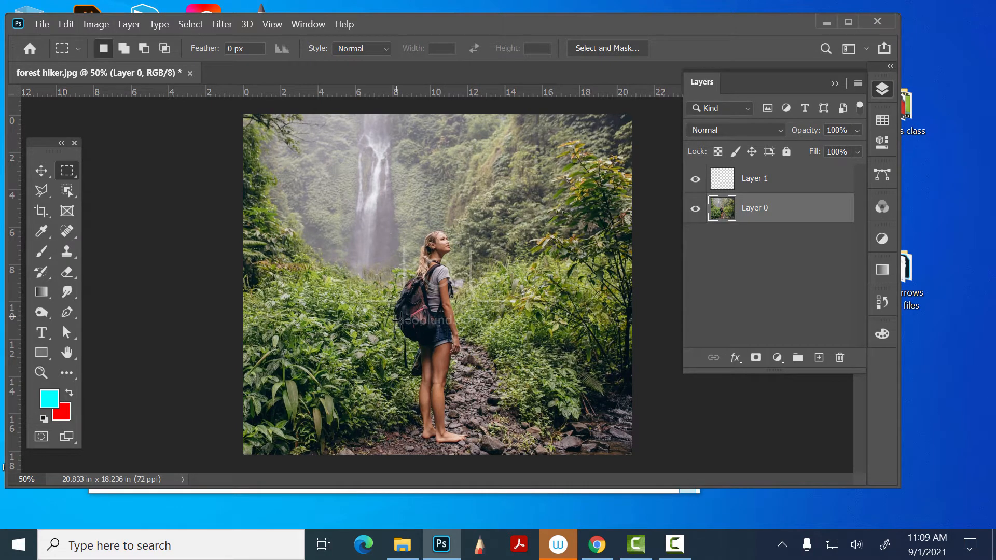
left_click_drag(396, 317, 456, 325)
left_click(92, 20)
mouse_move(67, 24)
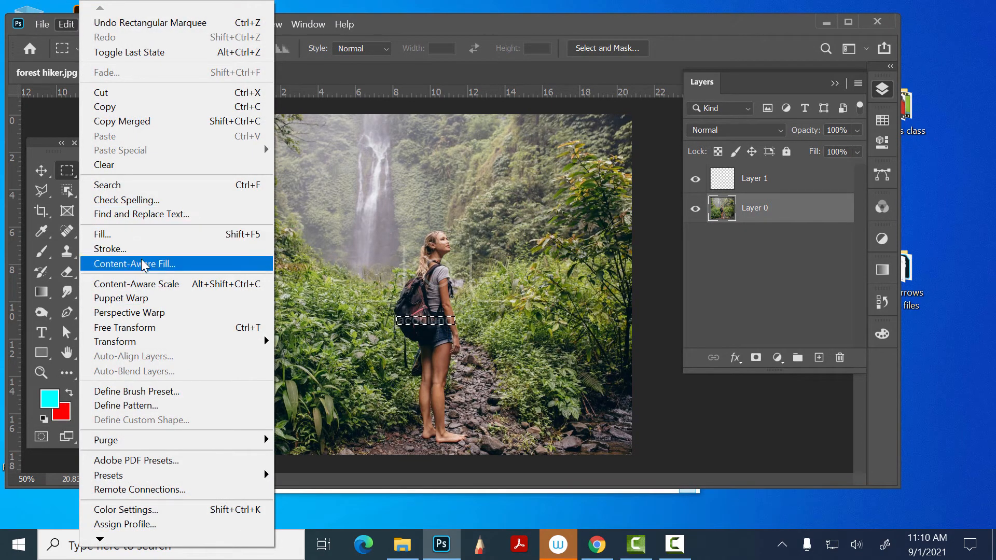
left_click(127, 236)
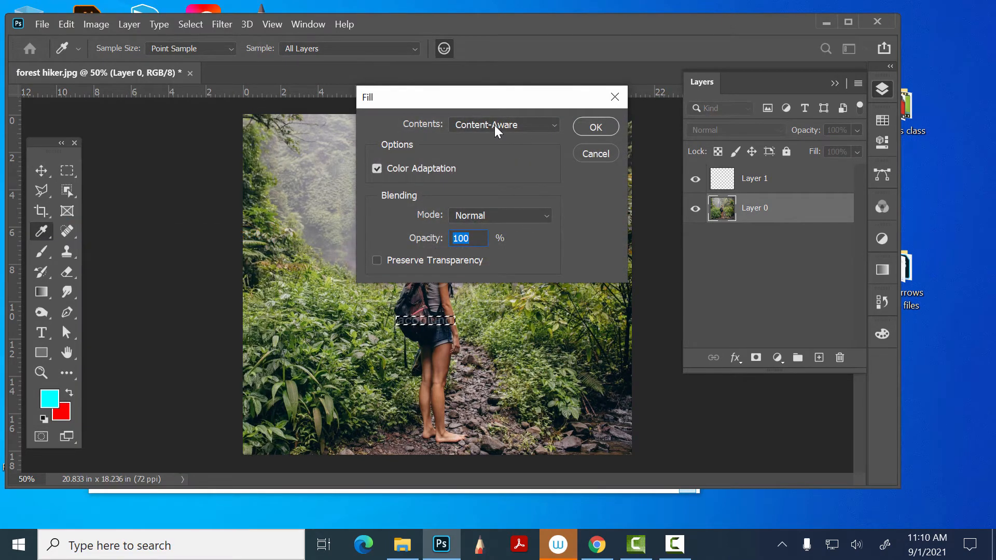
left_click(612, 124)
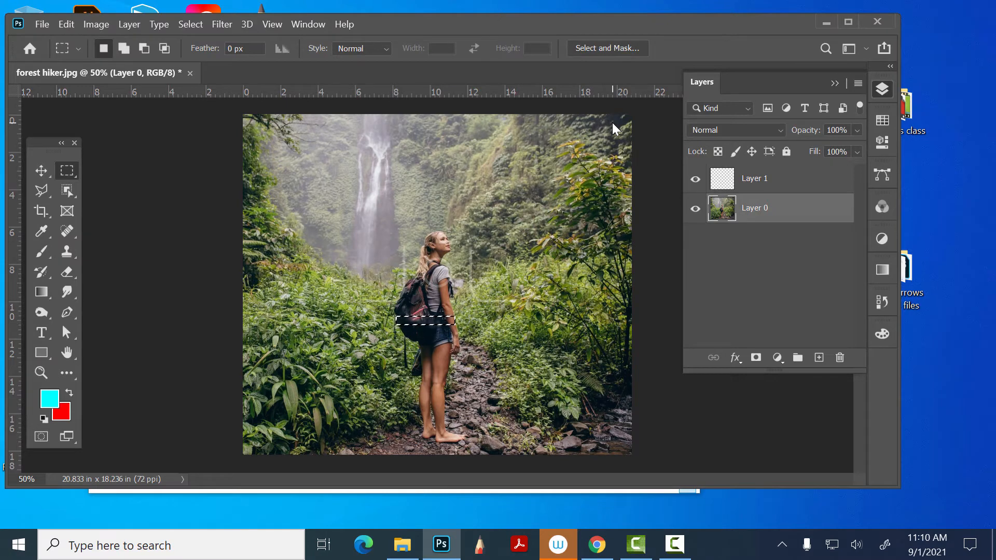
- Undo the Content-Aware fill over the watermark text, and open the photo's save location prompt and dismiss it
key("ctrl+d")
key("ctrl+z")
key("ctrl+z")
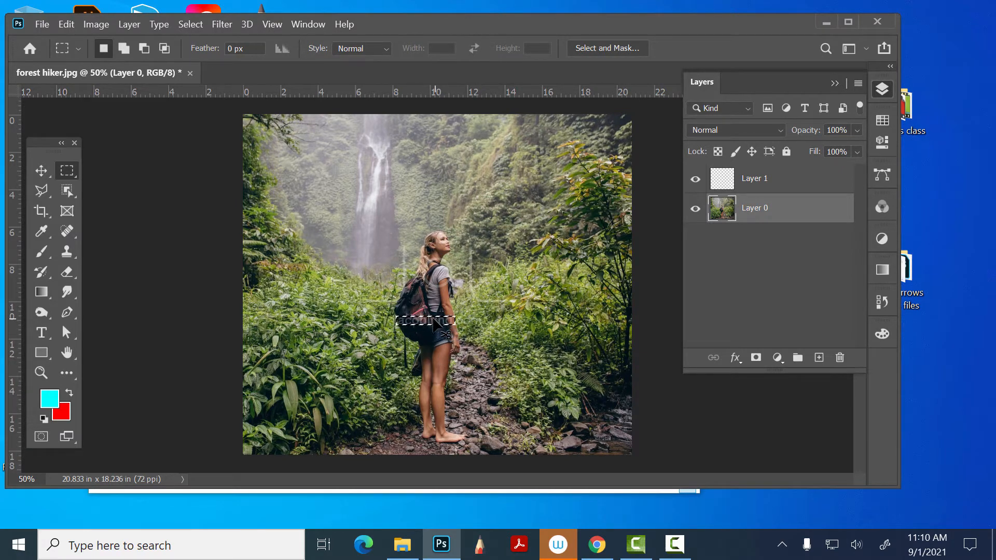
key("ctrl+s")
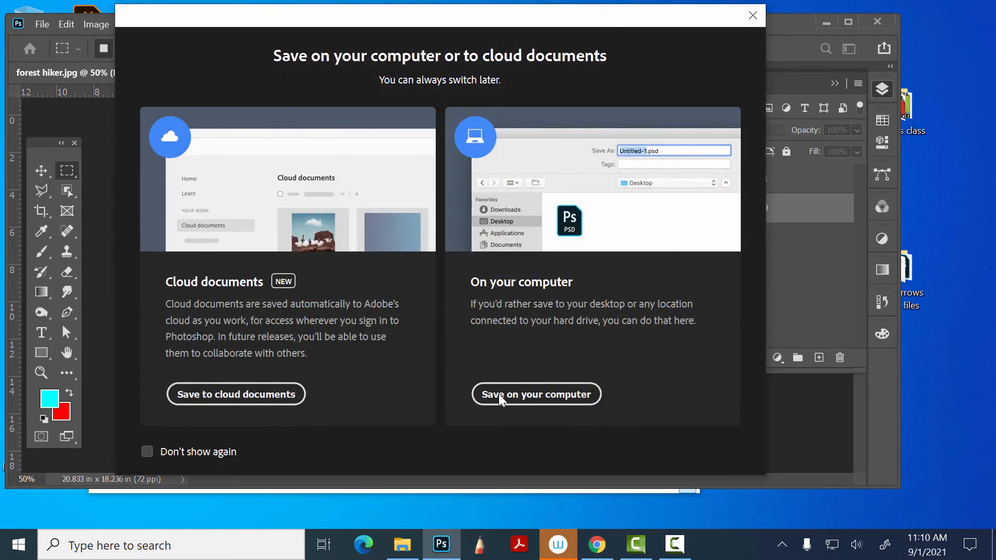
left_click(754, 11)
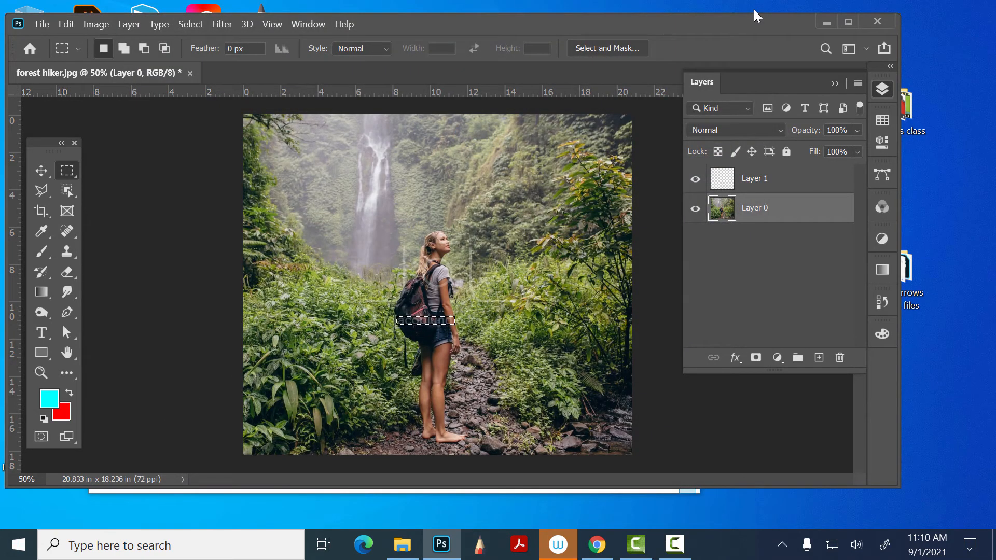
- Deselect the watermark area and close forest hiker.jpg
key("ctrl+d")
left_click(190, 73)
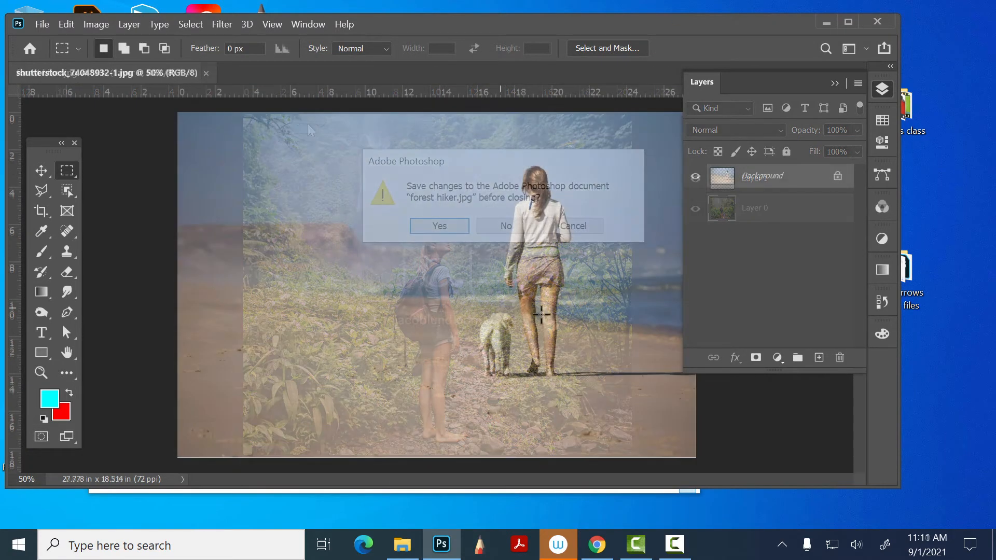
- Outline the white dog in the beach photo with a closed Polygonal Lasso selection
left_click(43, 190)
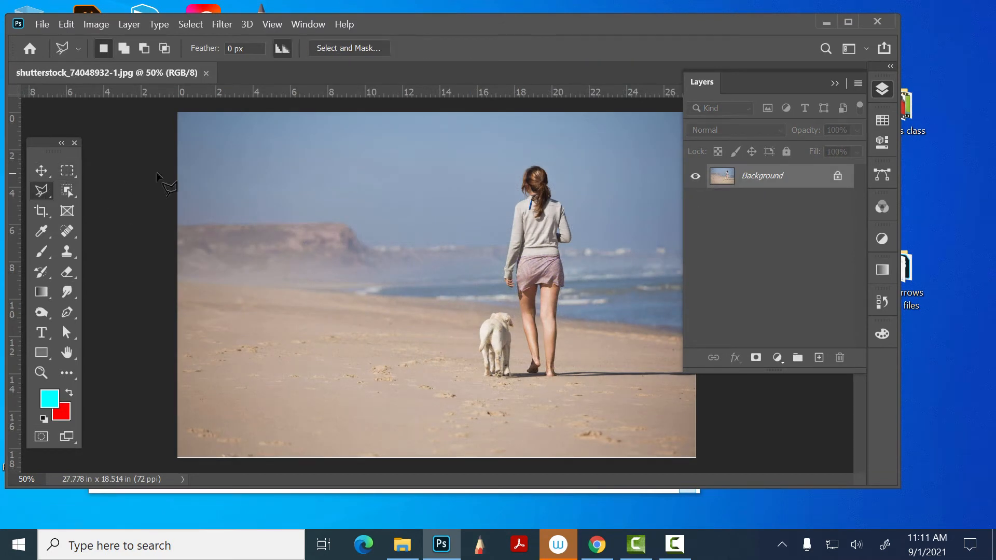
left_click(476, 326)
left_click(494, 309)
left_click(515, 312)
left_click(512, 377)
left_click(485, 377)
left_click(473, 369)
double_click(470, 346)
- Fill the dog selection with Content-Aware in Normal mode at 100% opacity, and deselect
left_click(67, 24)
left_click(125, 234)
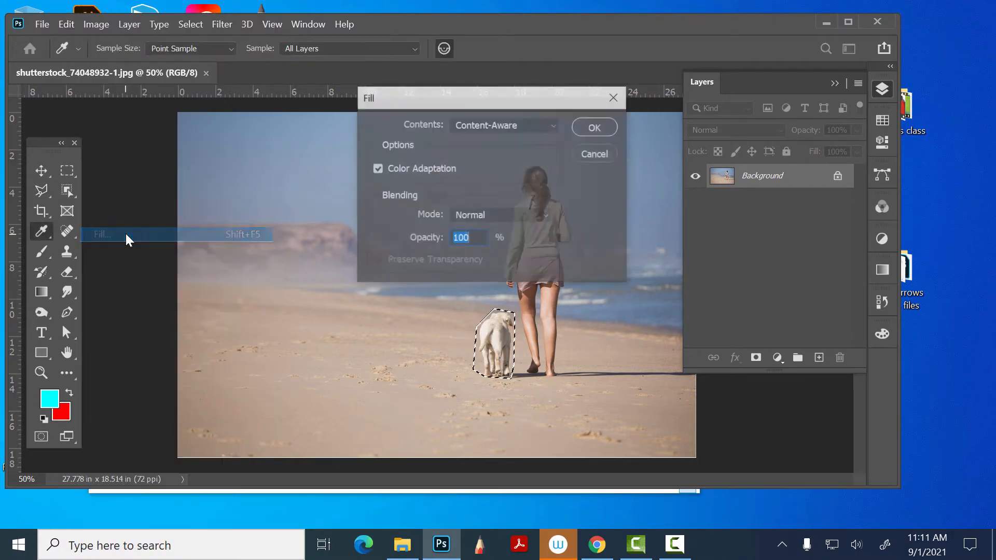
left_click(613, 98)
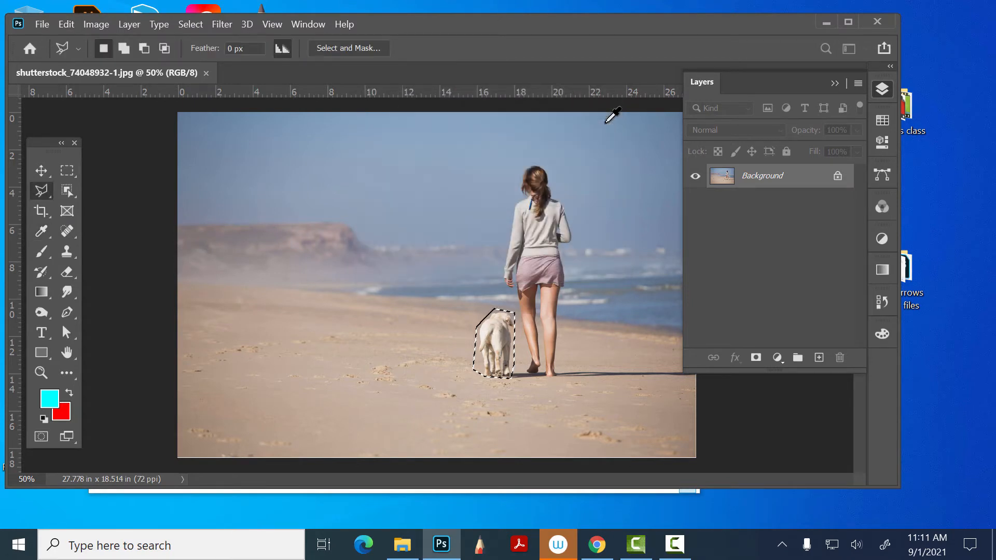
key("ctrl+d")
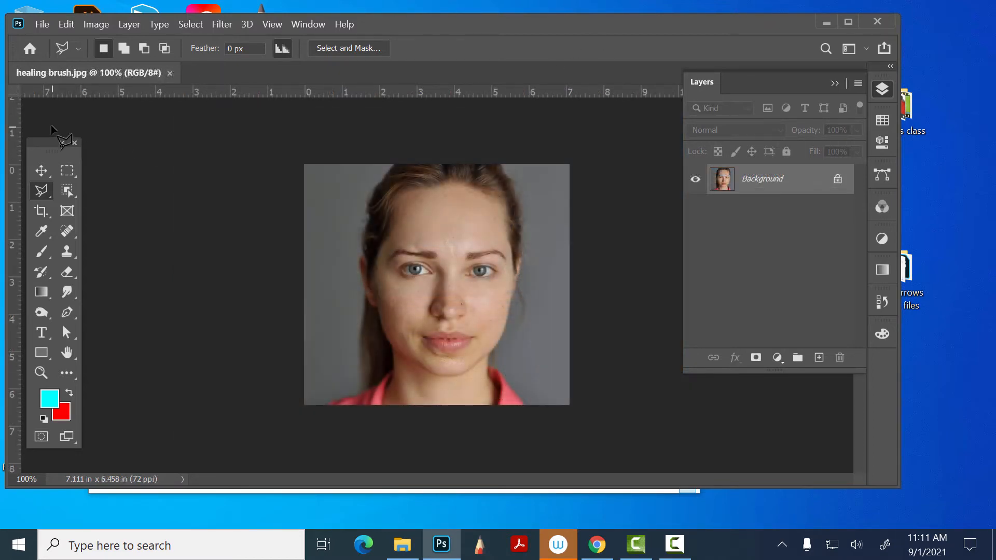
- Choose the Spot Healing Brush for healing brush.jpg and reduce its brush size to 8
left_click(41, 170)
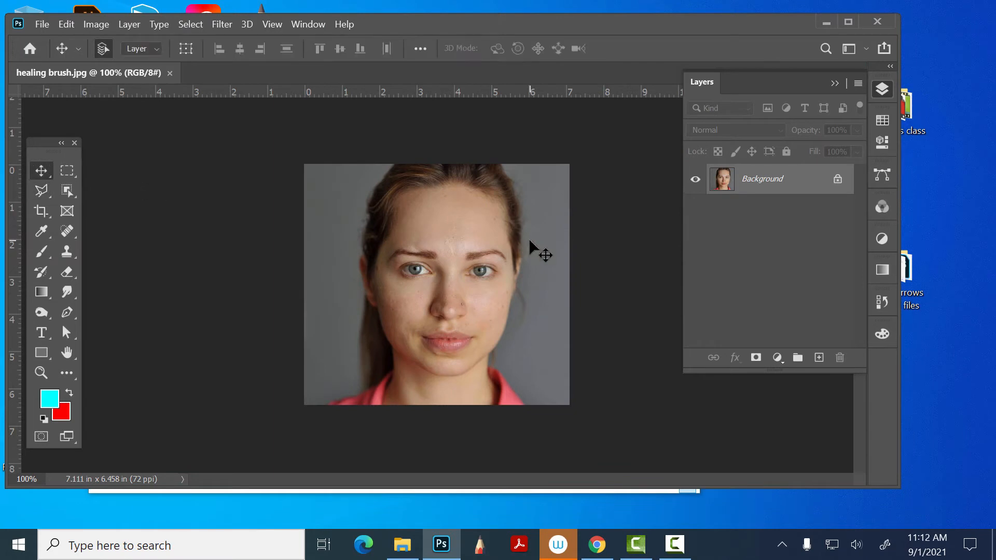
key("ctrl+plus")
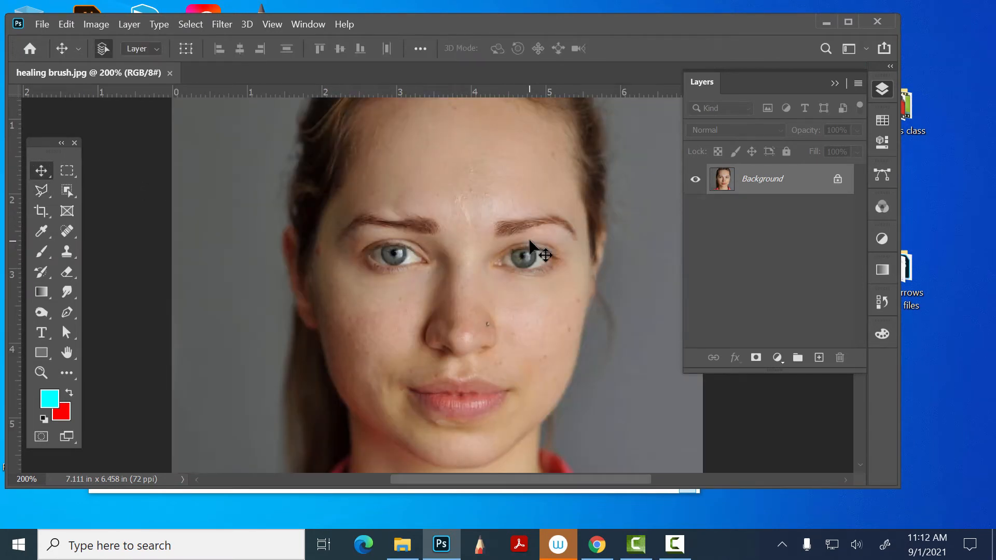
left_click(67, 190)
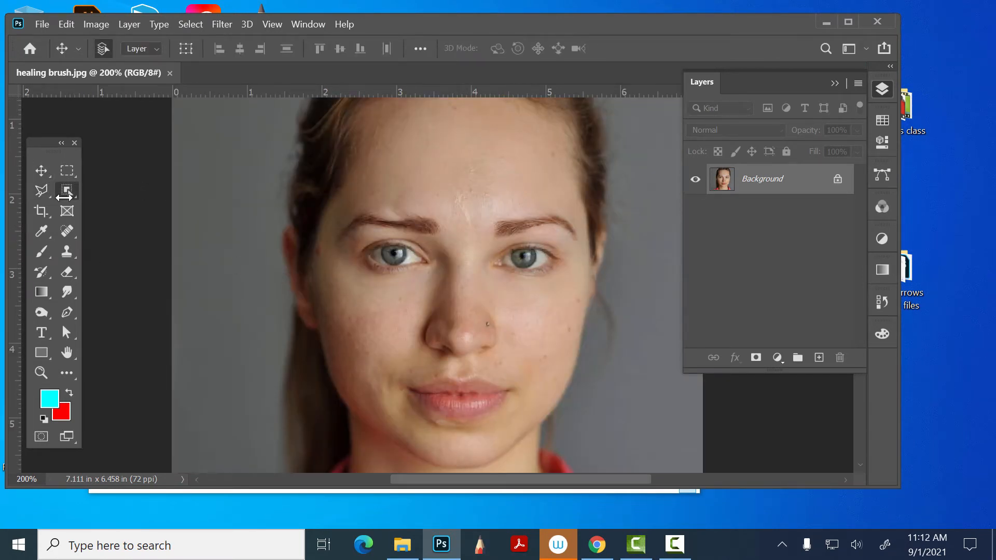
left_click(68, 231)
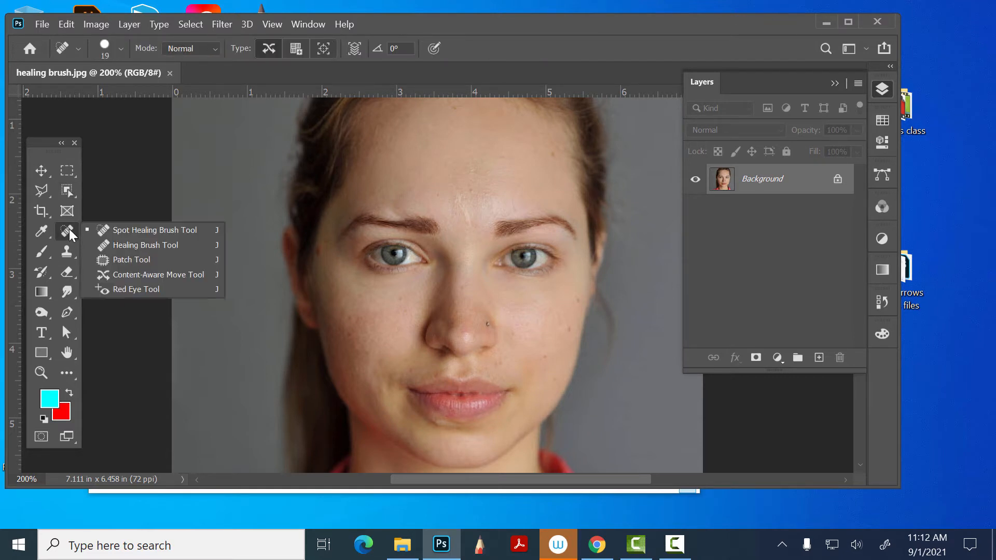
left_click(129, 230)
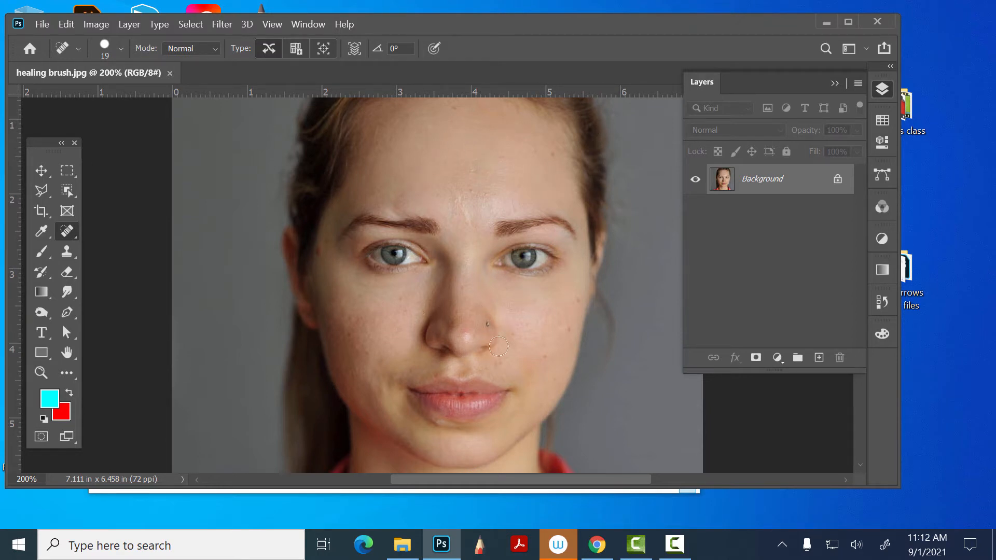
key("bracketleft")
key("ctrl+plus")
key("ctrl+plus")
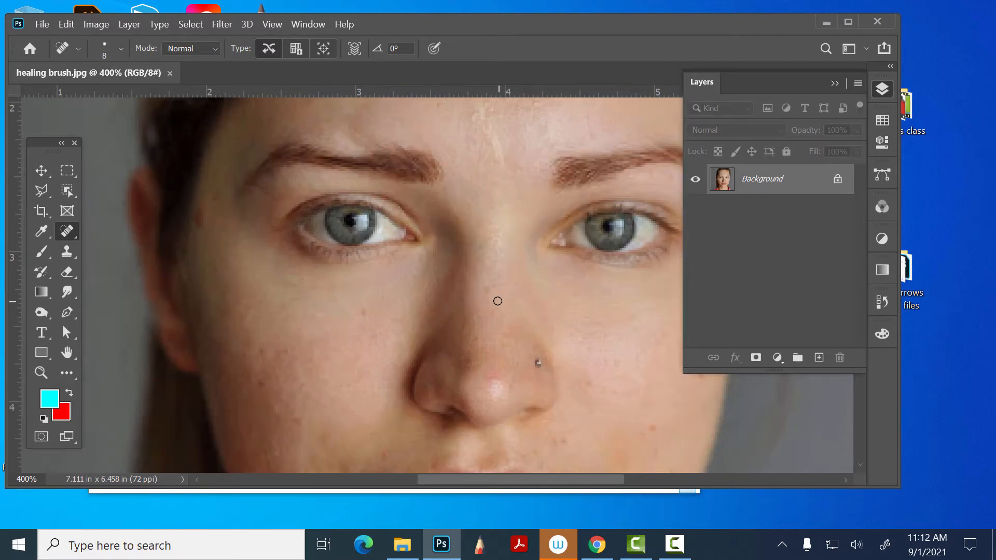
- Spot-heal the blemishes on both cheeks and near the corner of the mouth
mouse_move(550, 330)
left_mouse_down()
mouse_move(346, 218)
mouse_move(334, 226)
left_mouse_up()
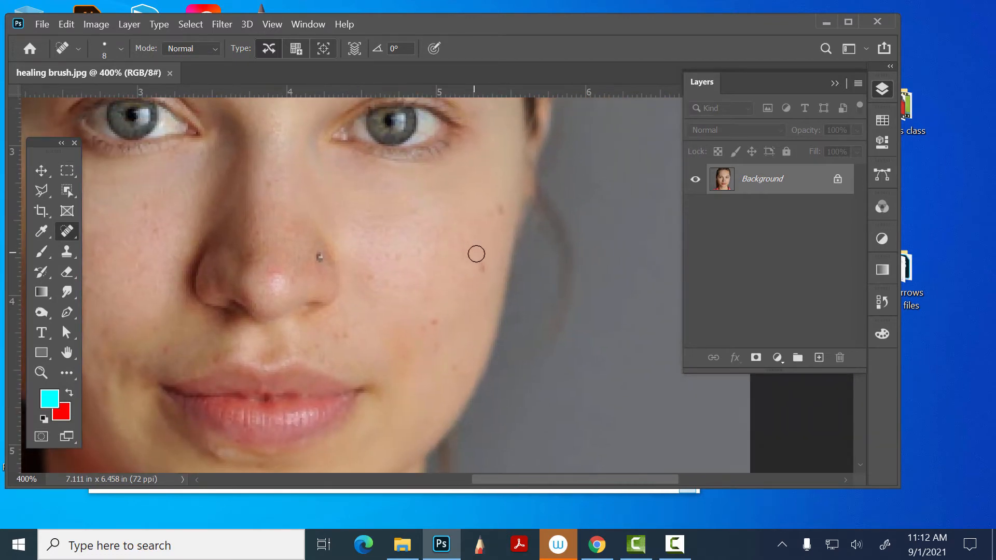
left_click(483, 265)
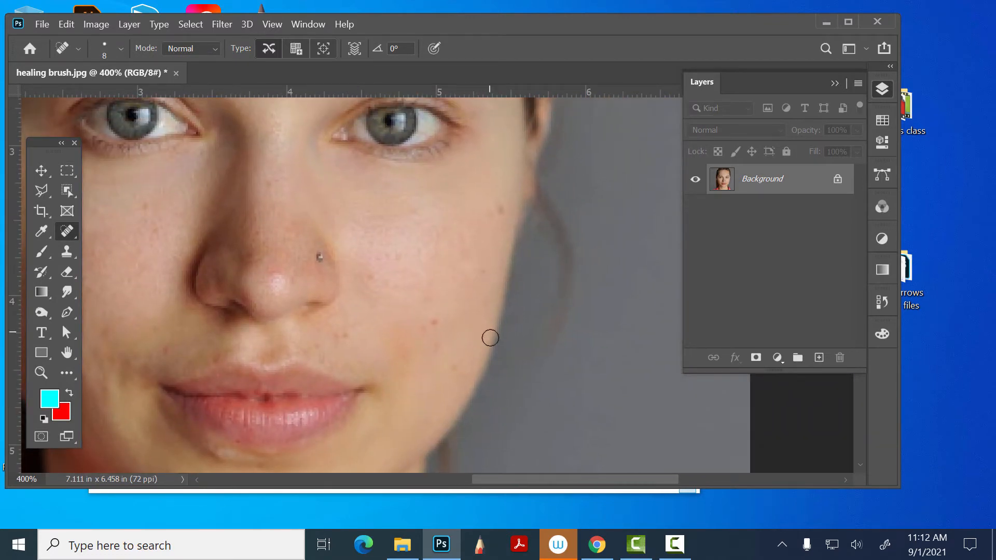
left_click(503, 211)
left_click(504, 209)
left_click(214, 358)
left_click_drag(396, 289, 545, 312)
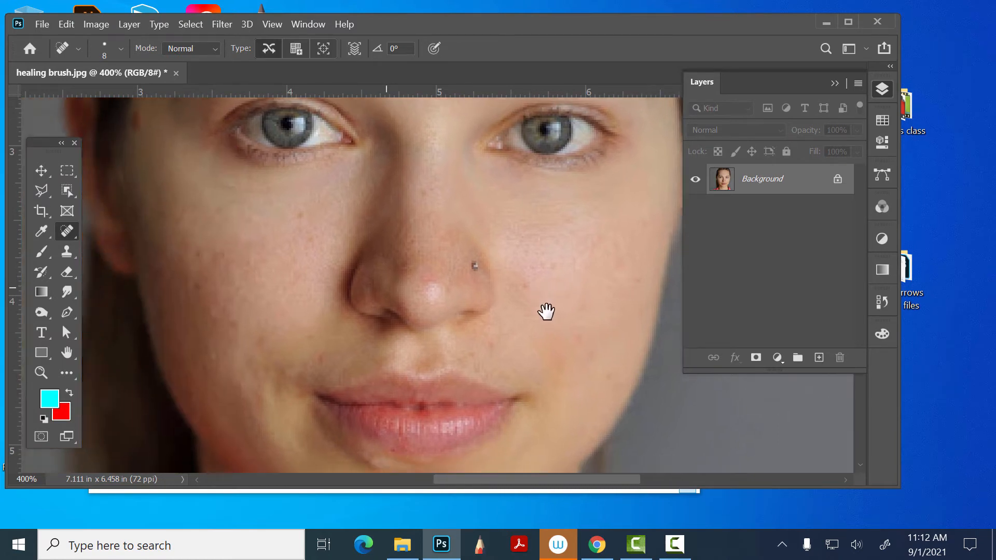
left_click(359, 337)
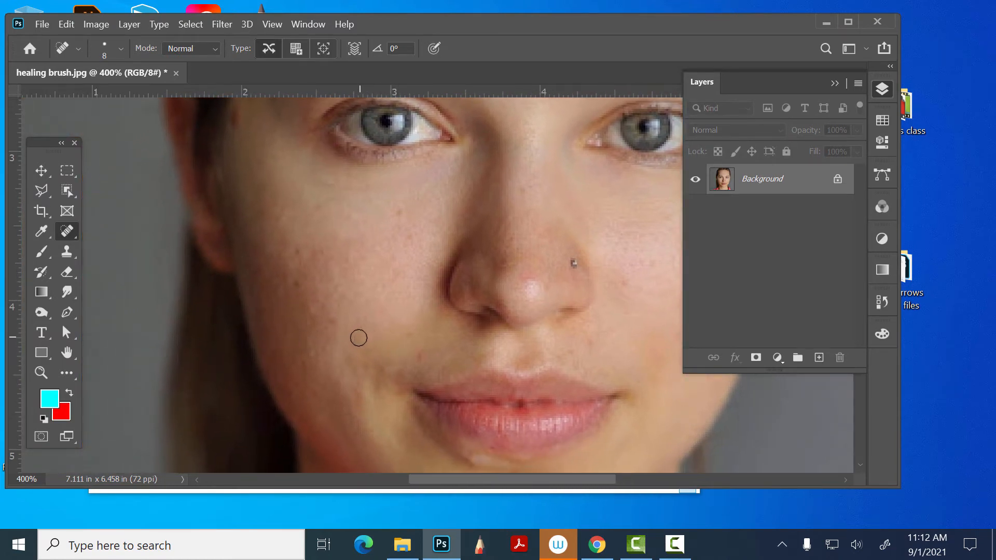
left_click(361, 340)
- Remove the stud from the side of the nose with the Spot Healing Brush
mouse_move(370, 223)
left_mouse_down()
mouse_move(375, 265)
mouse_move(321, 213)
left_mouse_up()
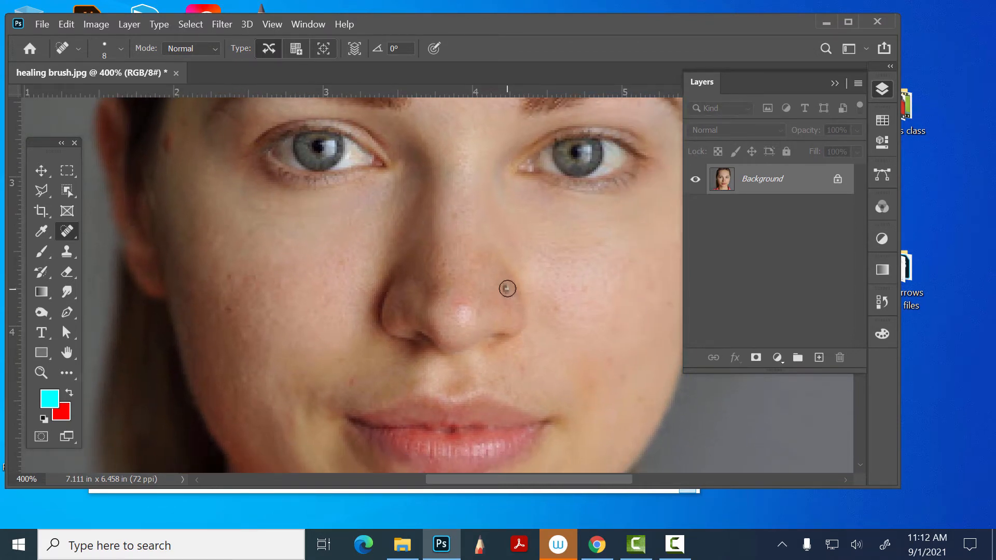
left_click(508, 288)
key("ctrl+1")
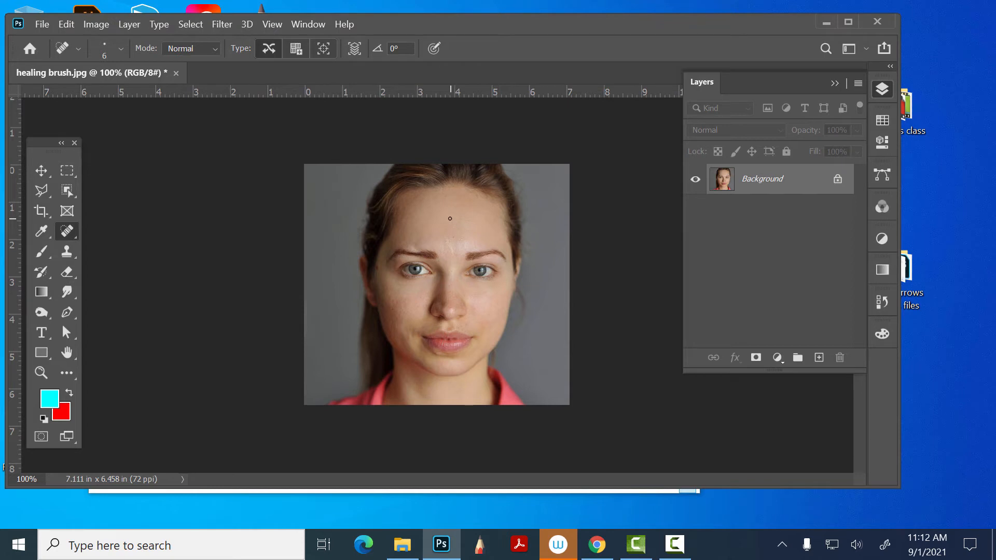
- Try removing the whole nose with a Spot Healing Brush enlarged to about size 90, and undo the stroke
key("bracketright")
left_click(40, 165)
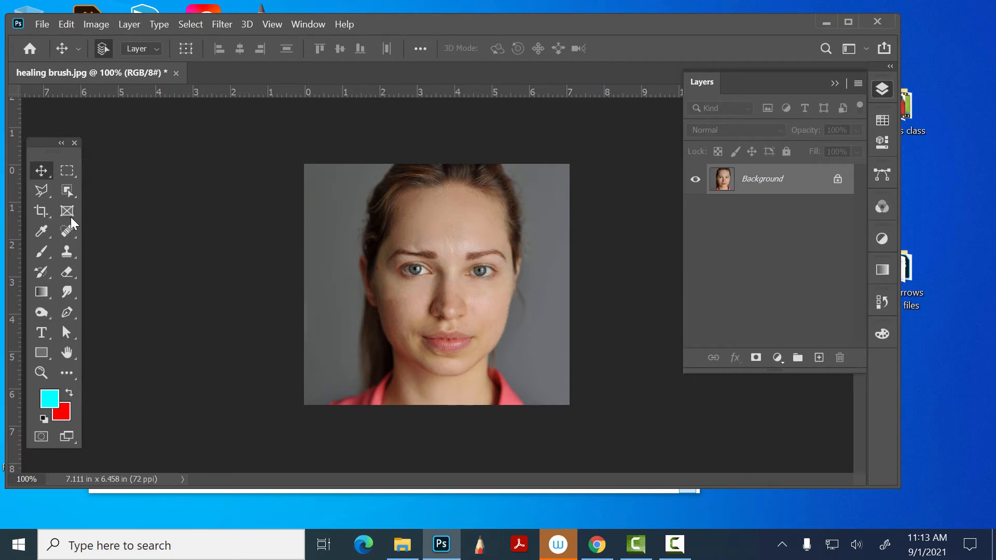
left_click(68, 230)
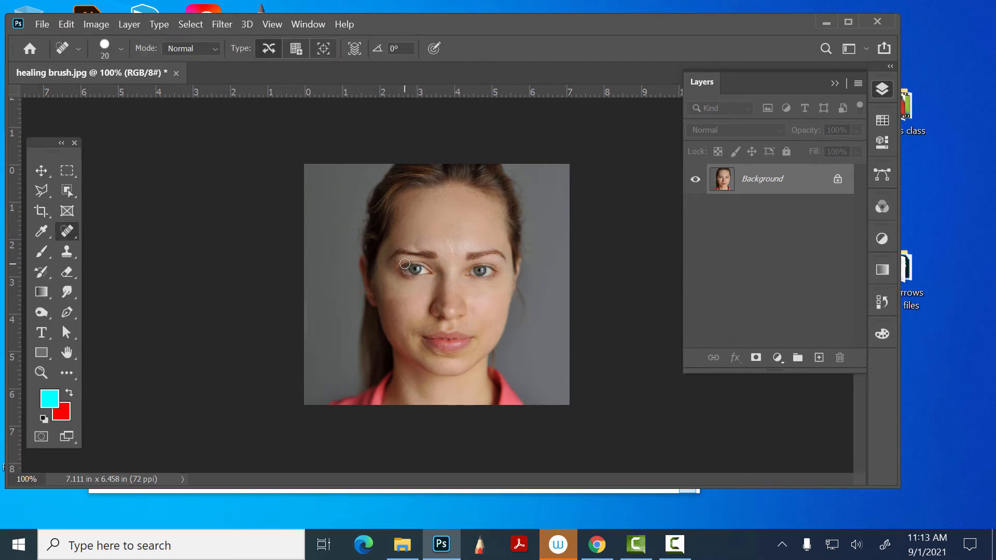
key("bracketright")
key("bracketright")
key("bracketright")
key("bracketright")
key("bracketright")
key("bracketright")
key("bracketright")
key("bracketright")
key("bracketright")
left_click(449, 304)
key("bracketright")
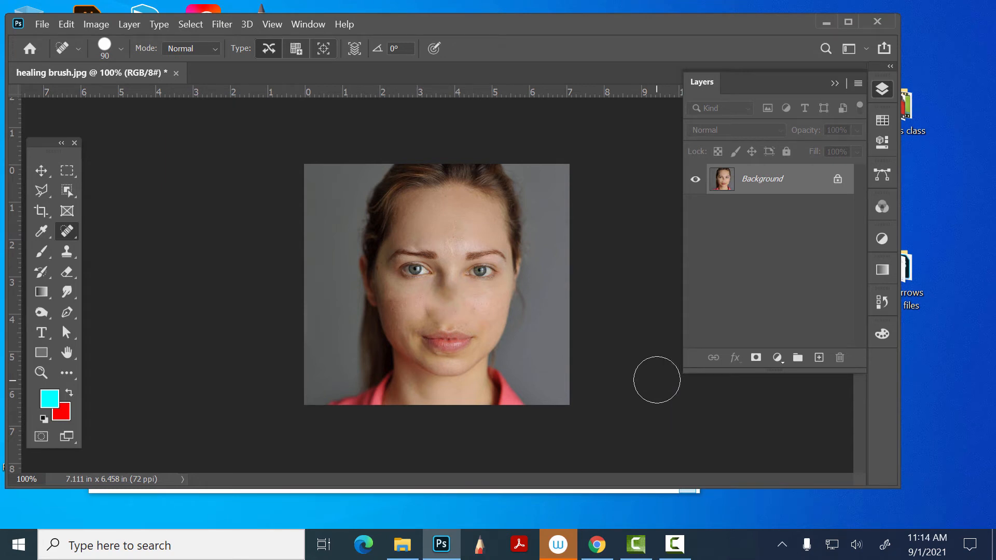
key("ctrl+z")
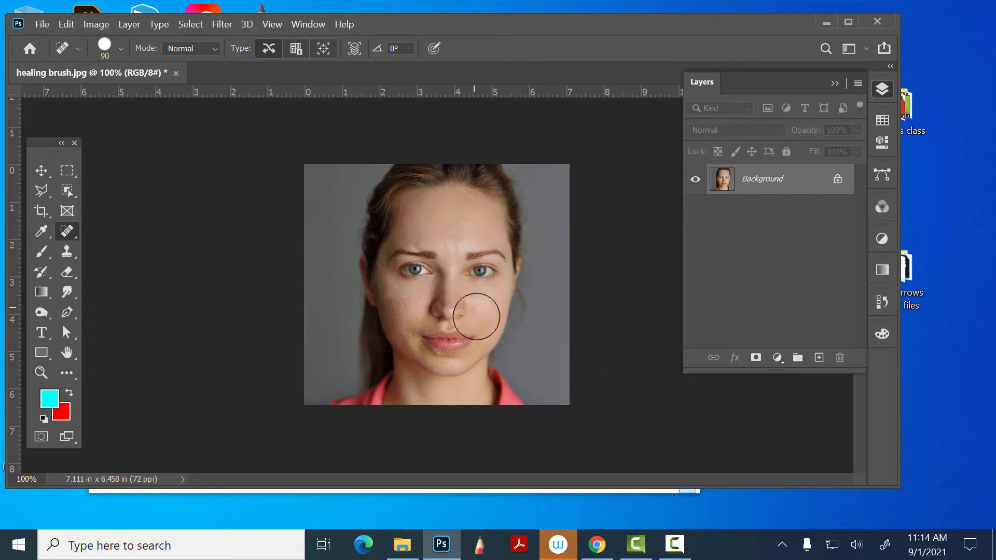
- Paint over the tip and bridge of the nose with the Spot Healing Brush at size 70
key("bracketleft")
left_click(444, 309)
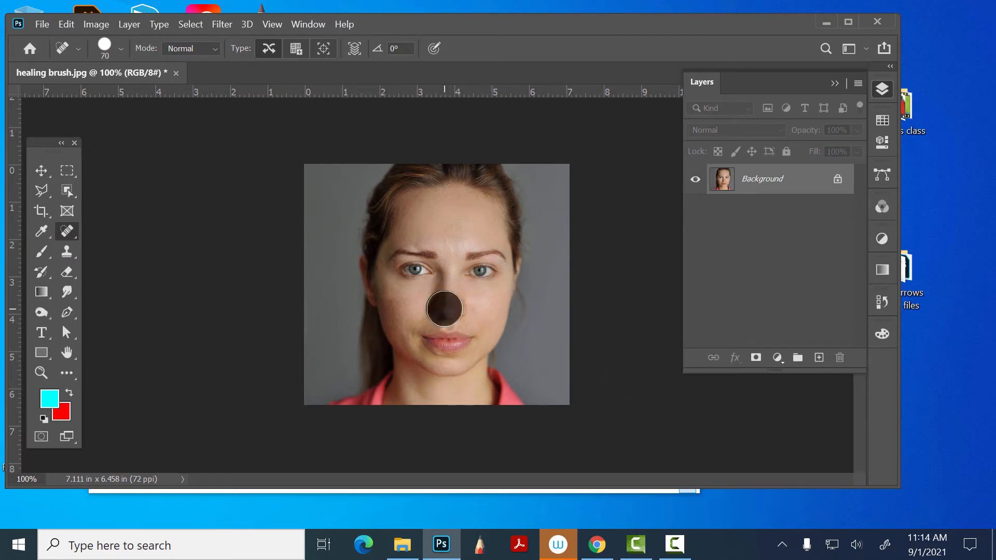
key("bracketleft")
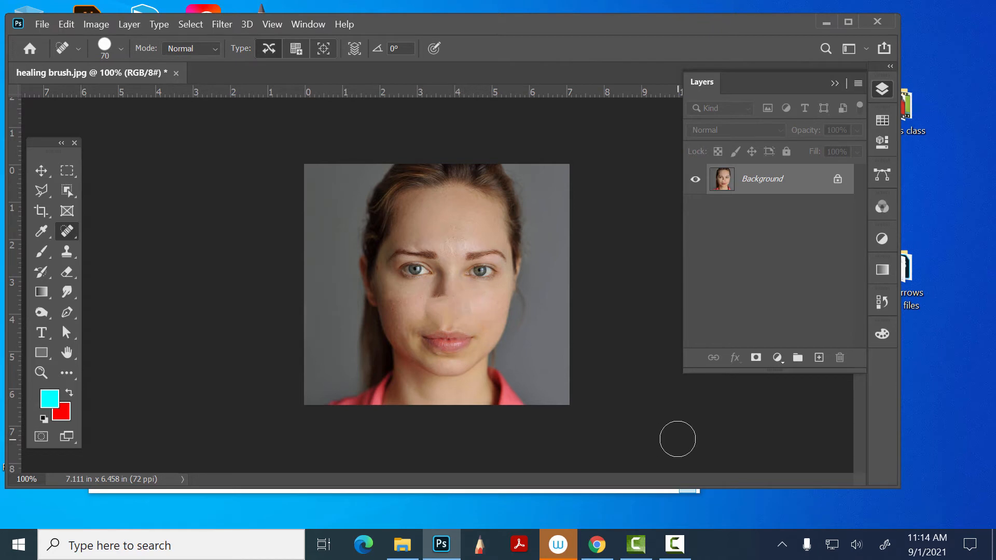
left_click(452, 289)
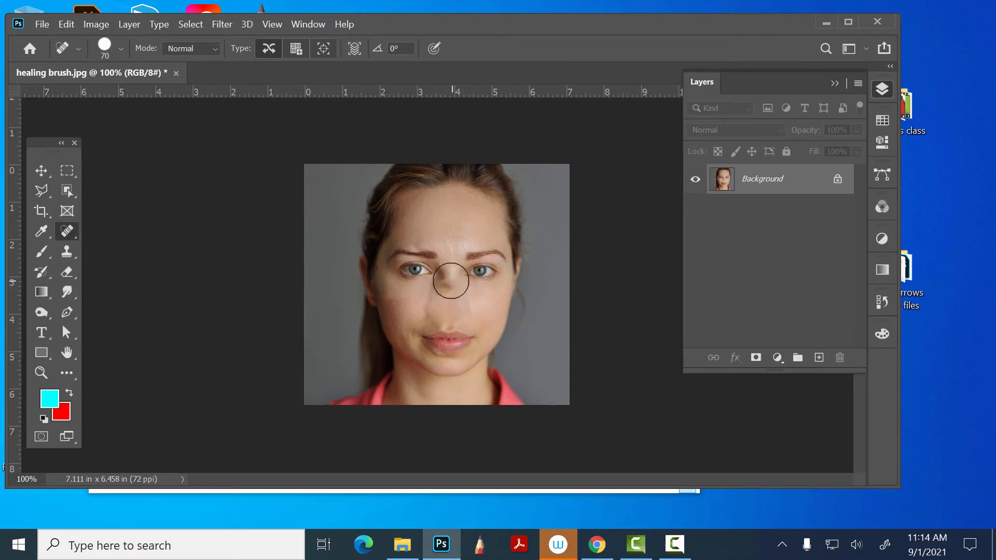
left_click(446, 278)
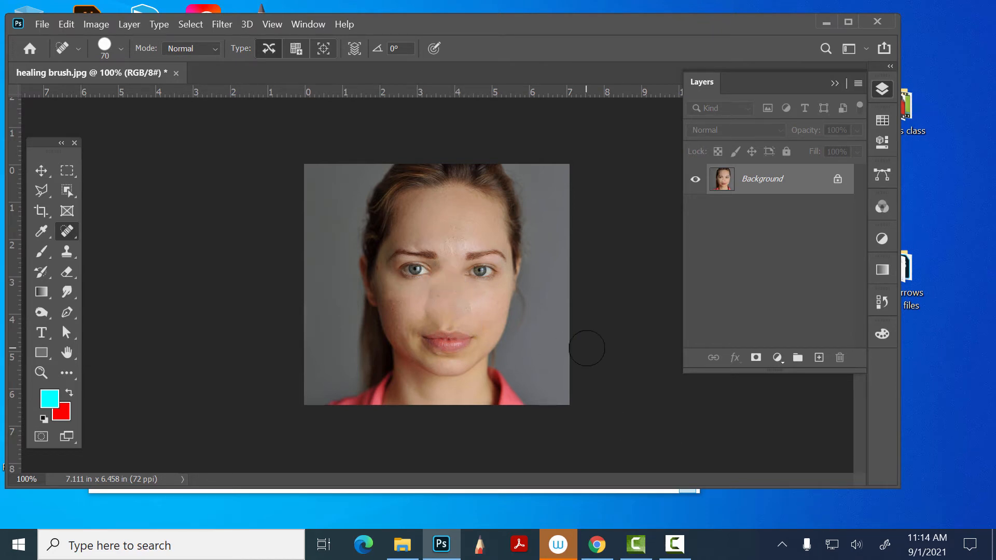
- Undo the healing strokes over the tip and bridge of the nose
key("ctrl+z")
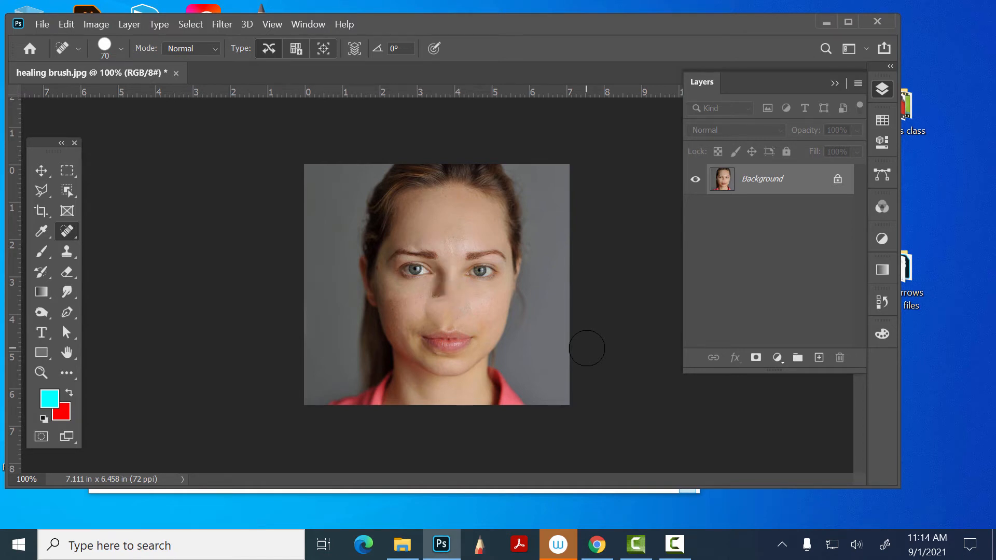
key("ctrl+z")
key("ctrl+z")
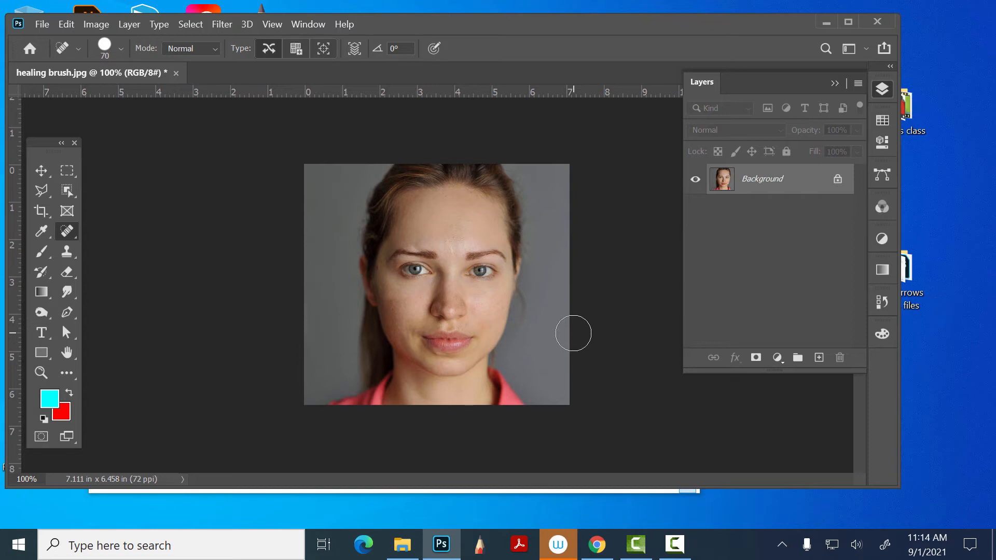
- Switch to the Move tool and unlock the portrait's Background layer
left_click(43, 162)
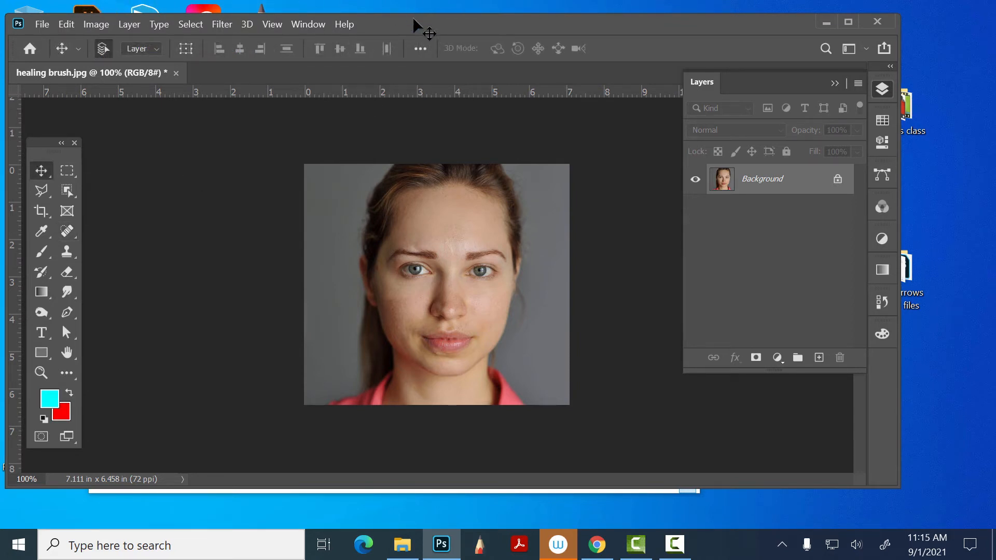
left_click_drag(423, 23, 467, 33)
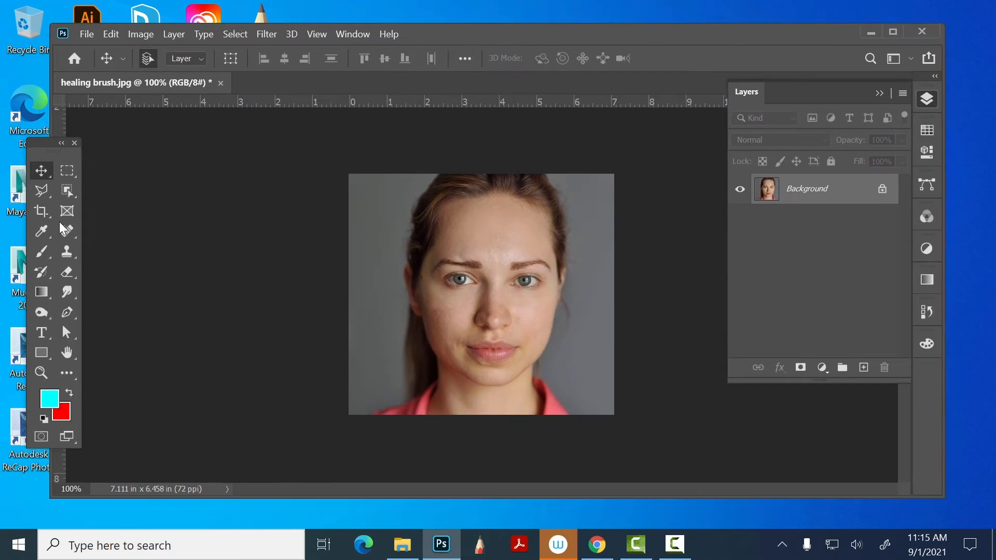
left_click(884, 190)
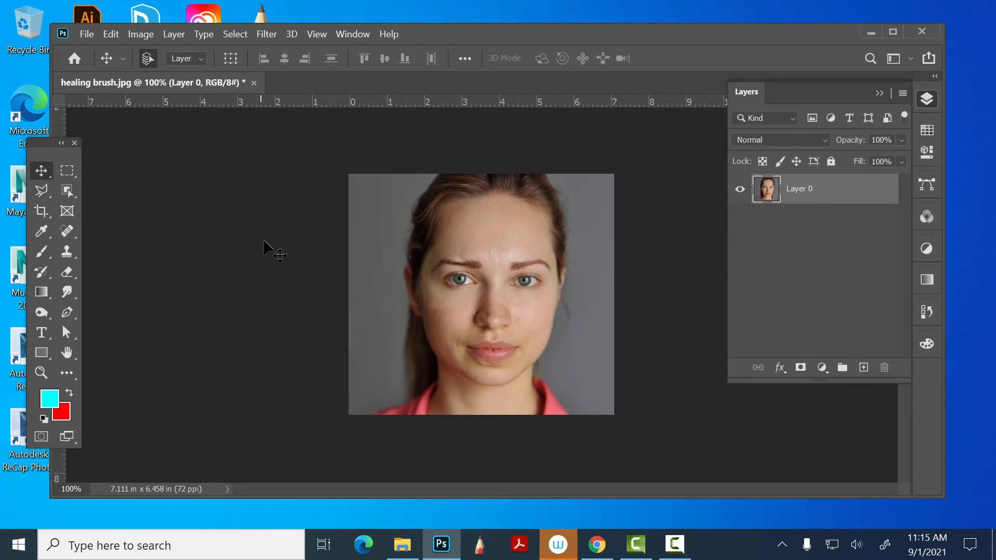
left_click_drag(486, 33, 488, 24)
left_click(144, 25)
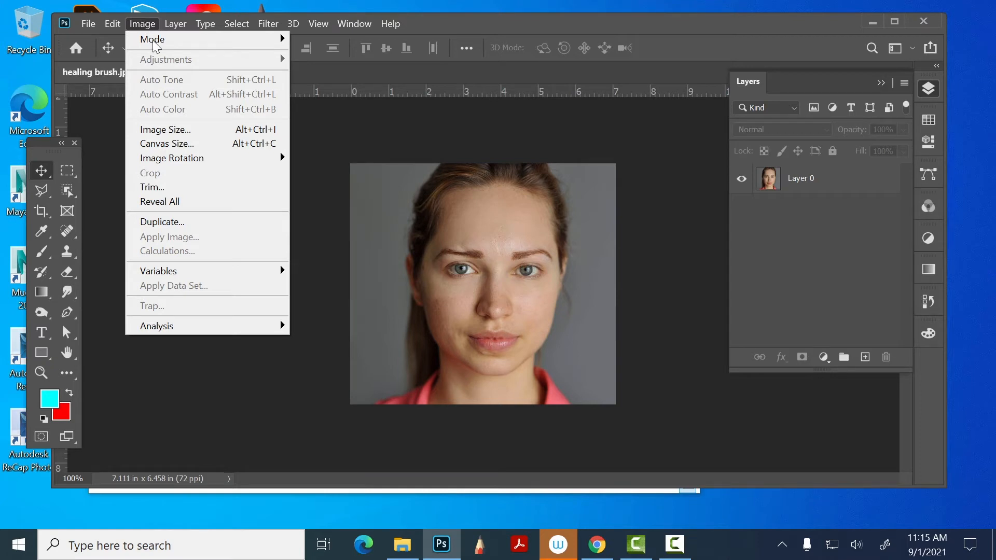
left_click(782, 181)
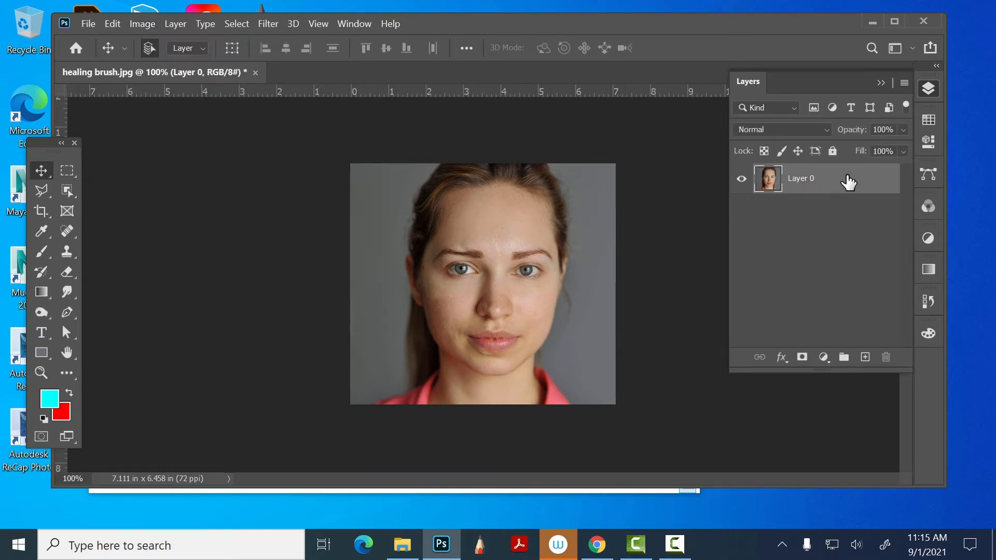
left_click(143, 23)
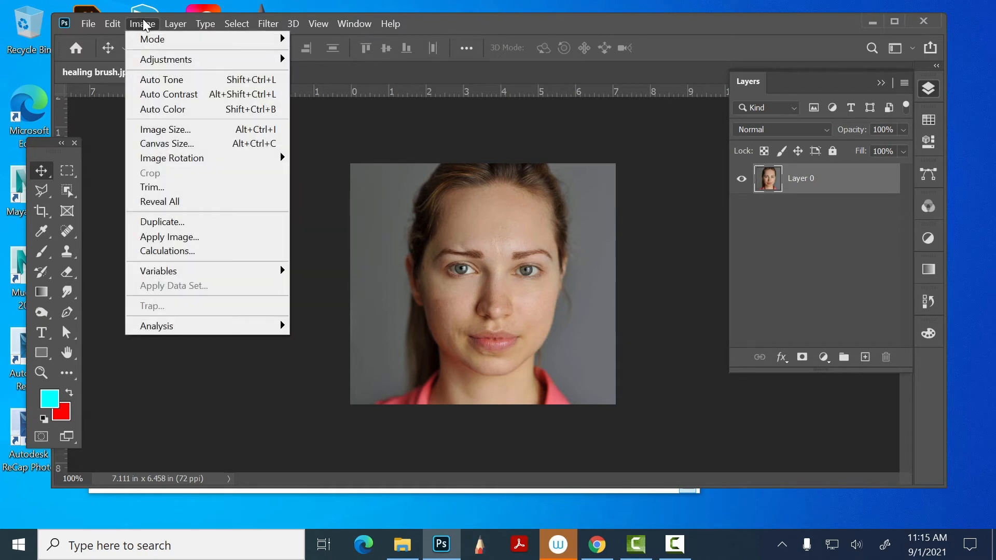
left_click(142, 23)
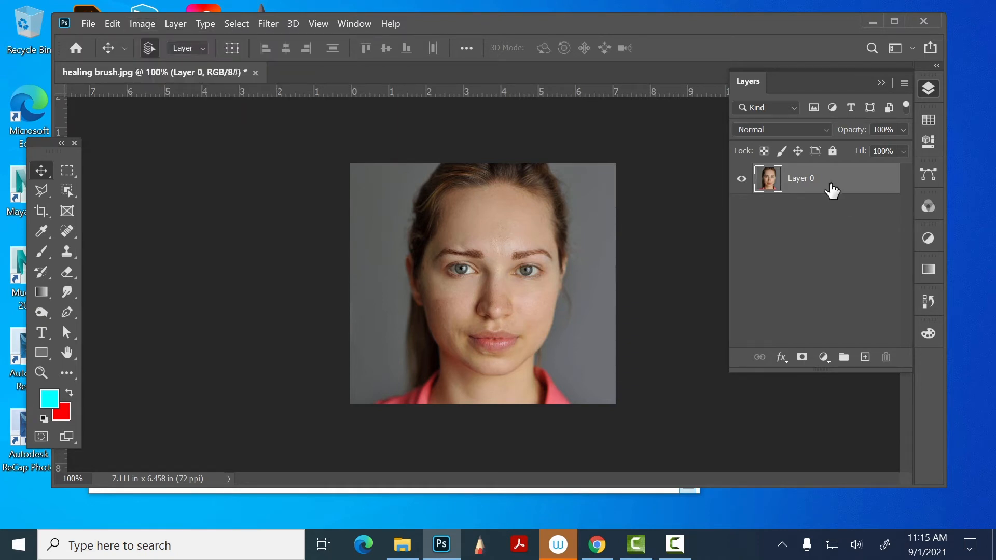
- Duplicate Layer 0 and add a new empty group above the copy
left_click_drag(830, 190, 865, 357)
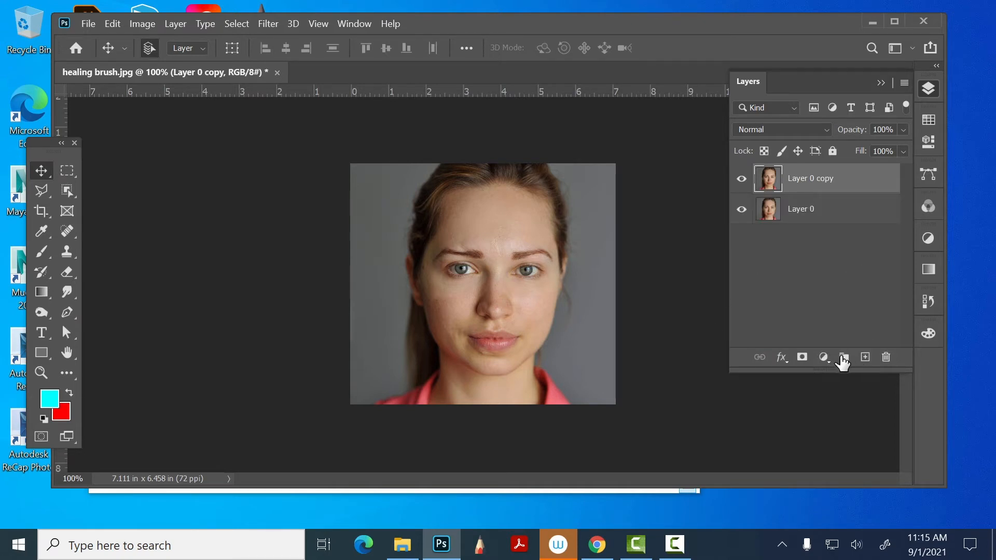
left_click(844, 358)
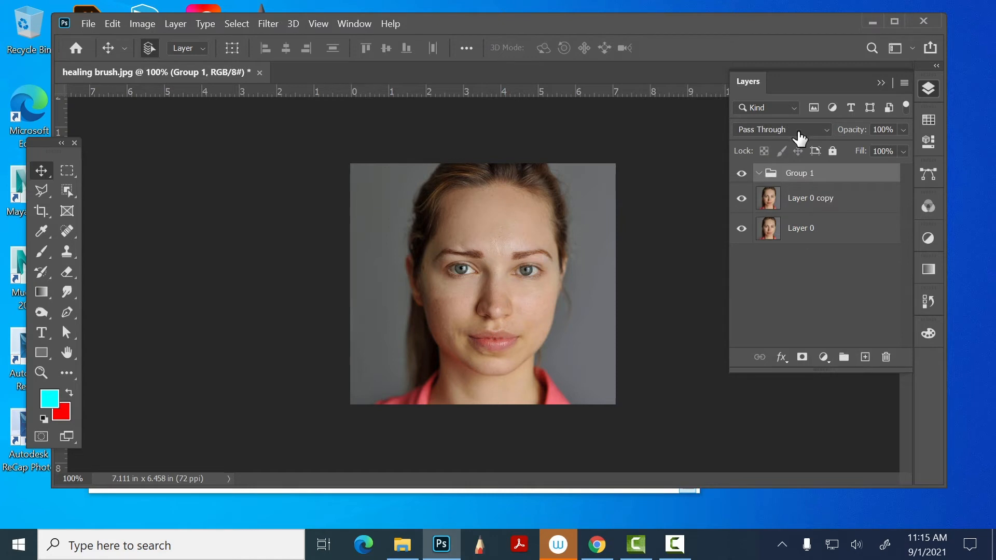
- Remove the empty Group 1 and make Layer 0 copy the only selected layer
left_click(802, 200)
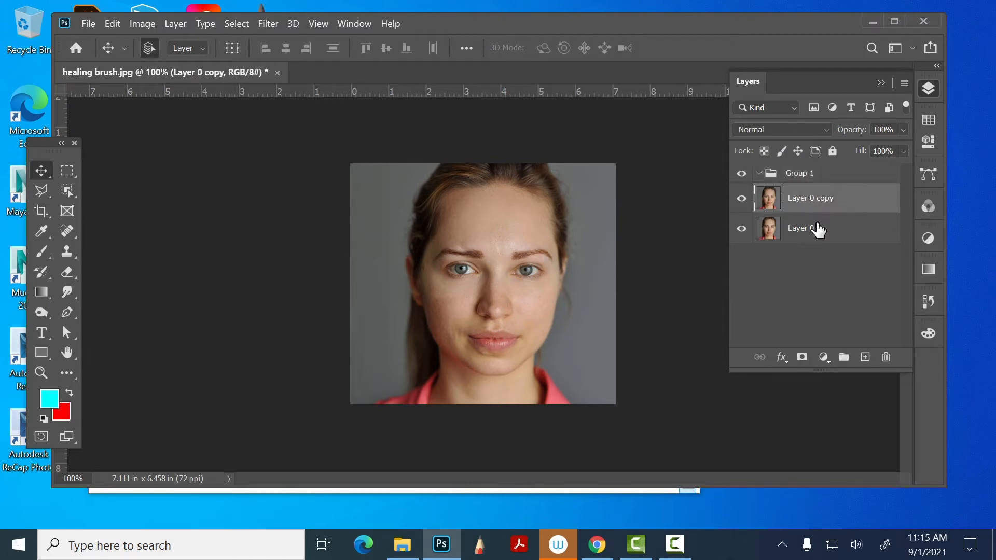
left_click(818, 229, "shift")
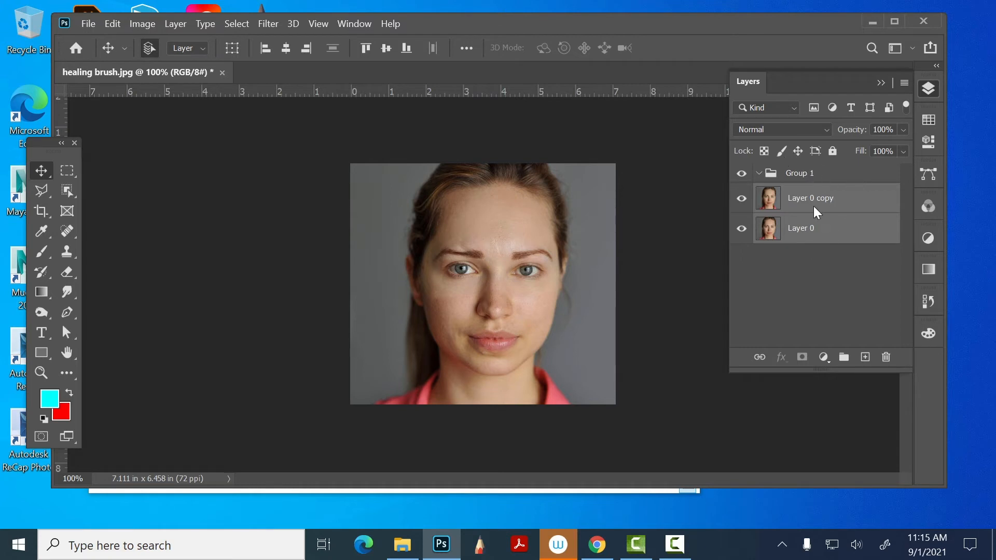
key("ctrl+shift+g")
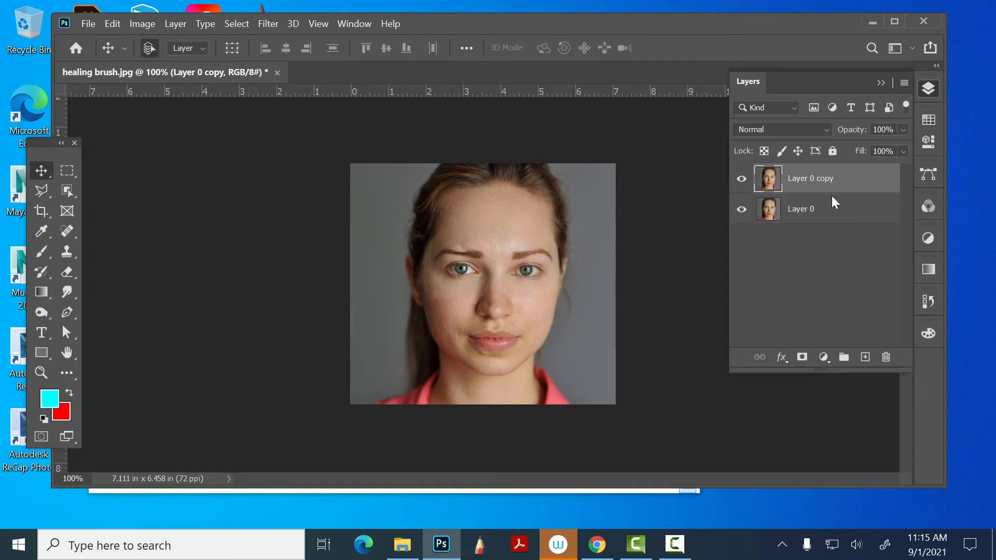
left_click(834, 301)
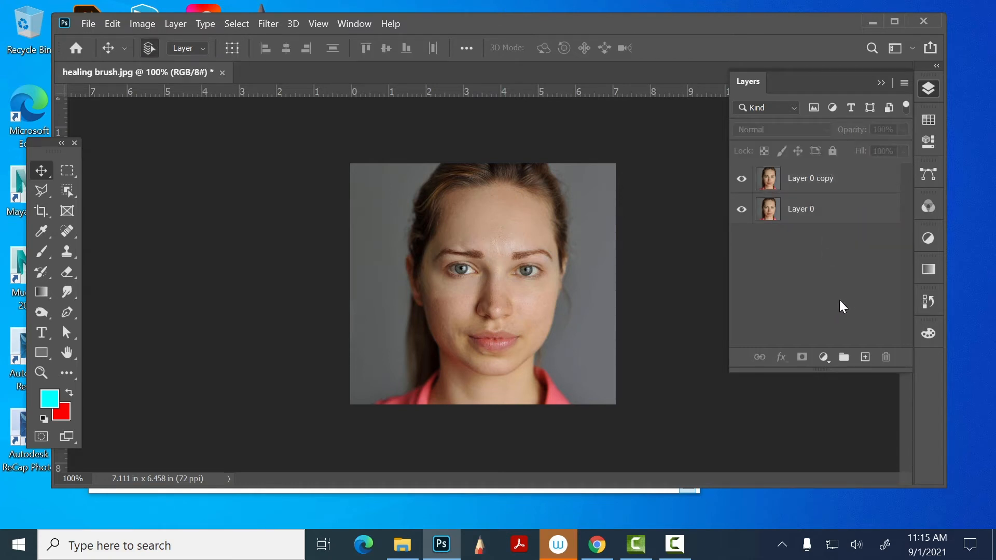
left_click(819, 179)
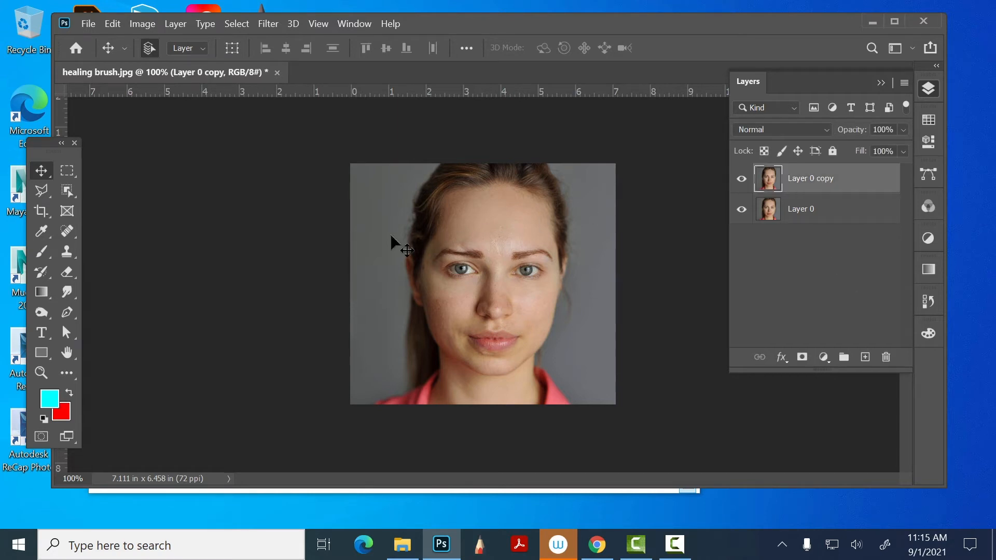
- Preview brightness at -150, reset it to 0, try contrast at -50 on Layer 0 copy, and discard the adjustment
left_click(144, 23)
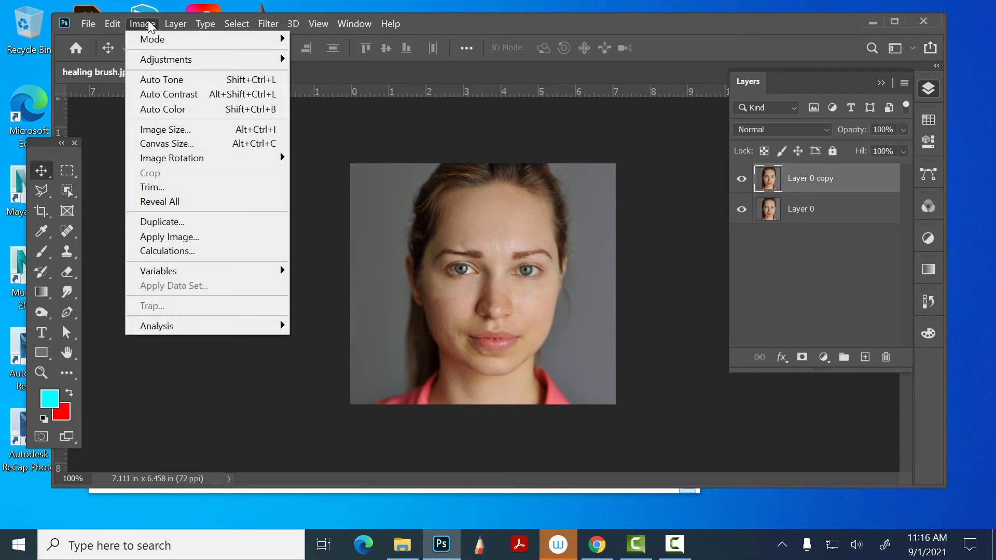
mouse_move(169, 66)
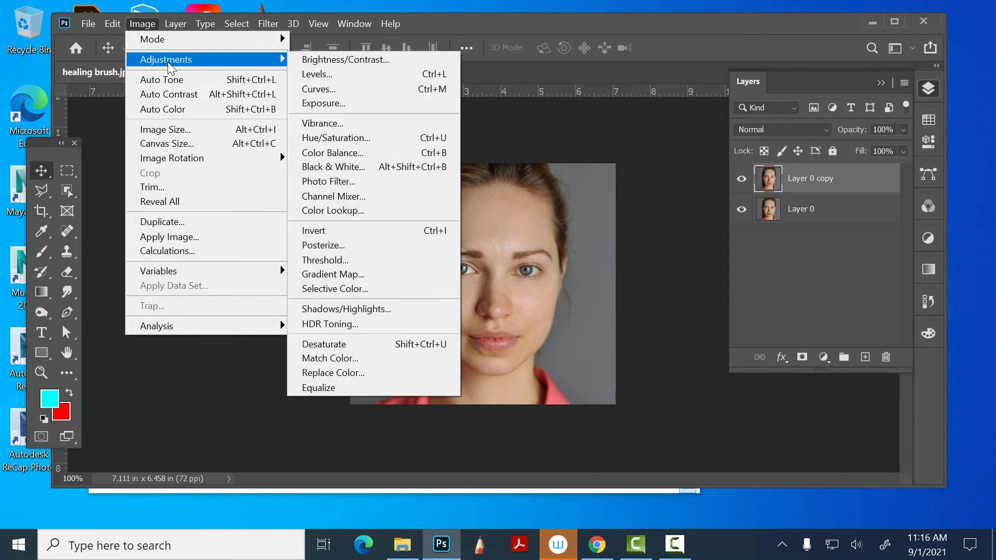
left_click(312, 60)
left_click_drag(477, 113, 202, 61)
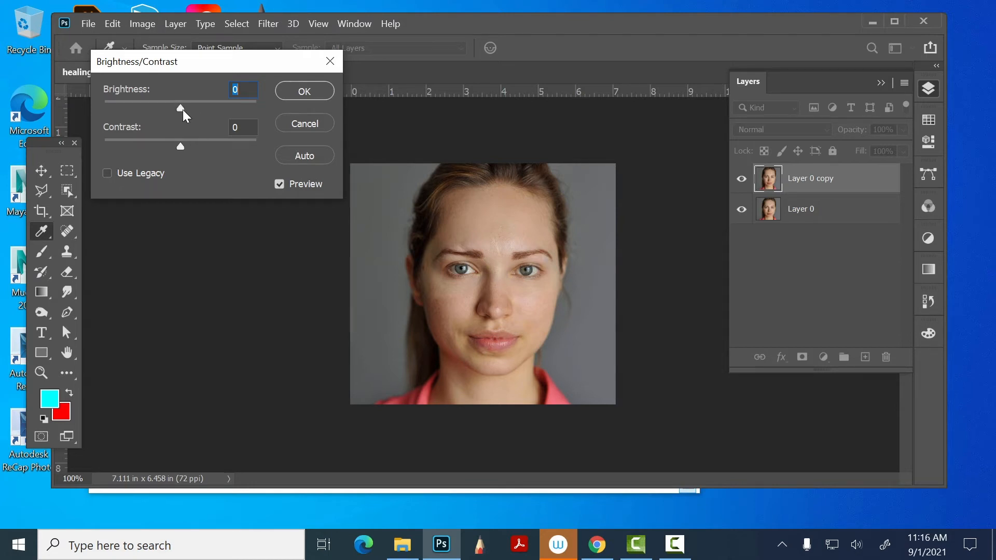
left_click_drag(179, 107, 41, 104)
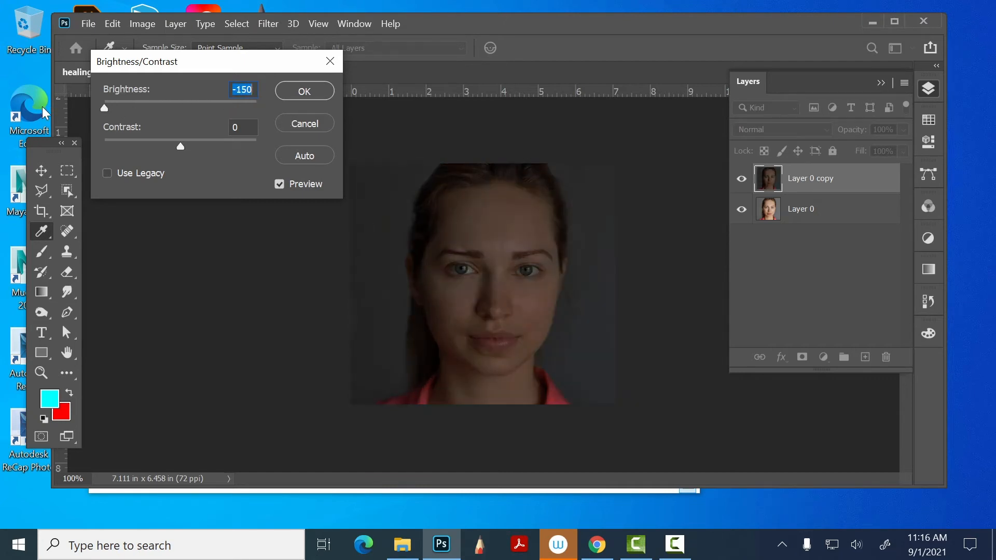
type("0")
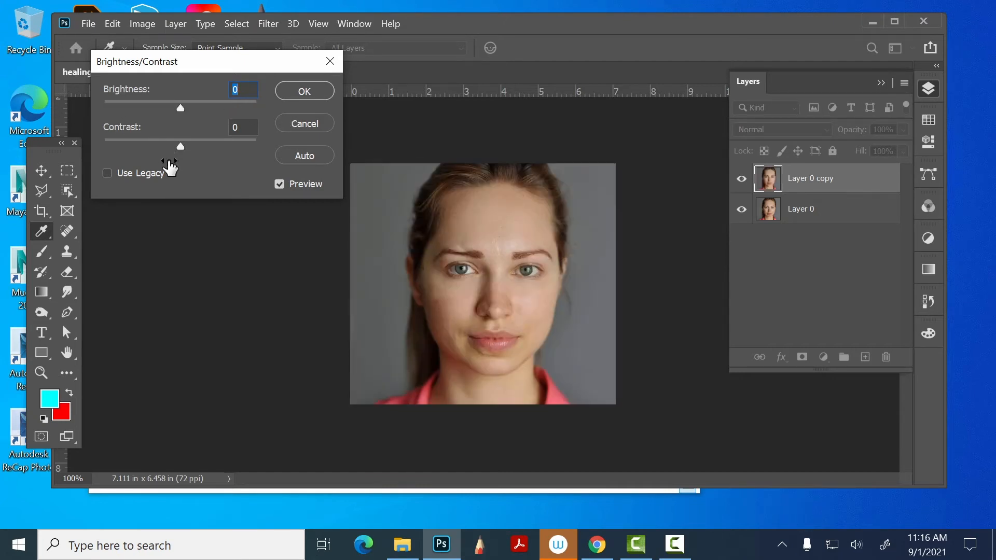
left_click_drag(183, 152, 3, 147)
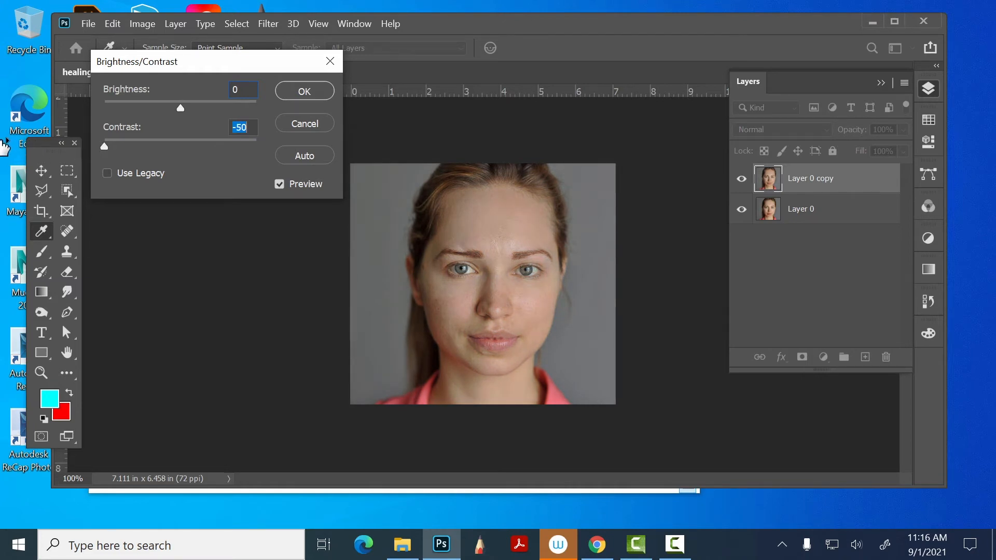
left_click(305, 124)
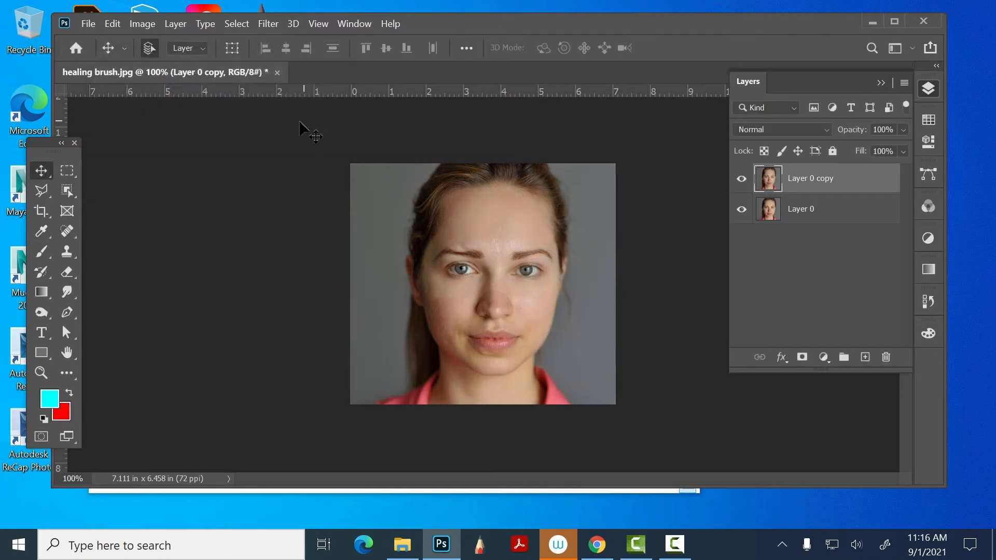
- Open Levels for Layer 0 copy, try a shadow input level of 72, and revert it to 0
left_click(145, 22)
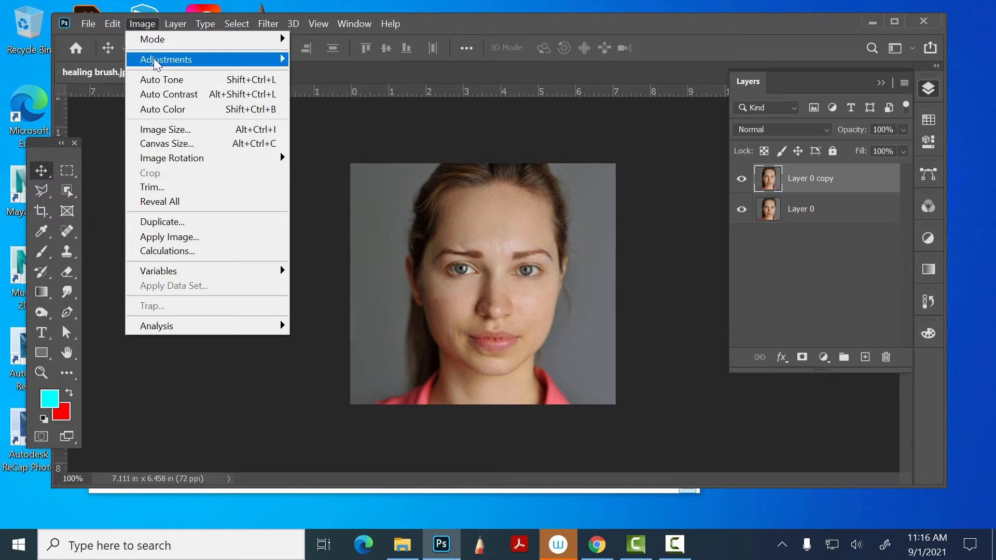
mouse_move(155, 62)
left_click(359, 74)
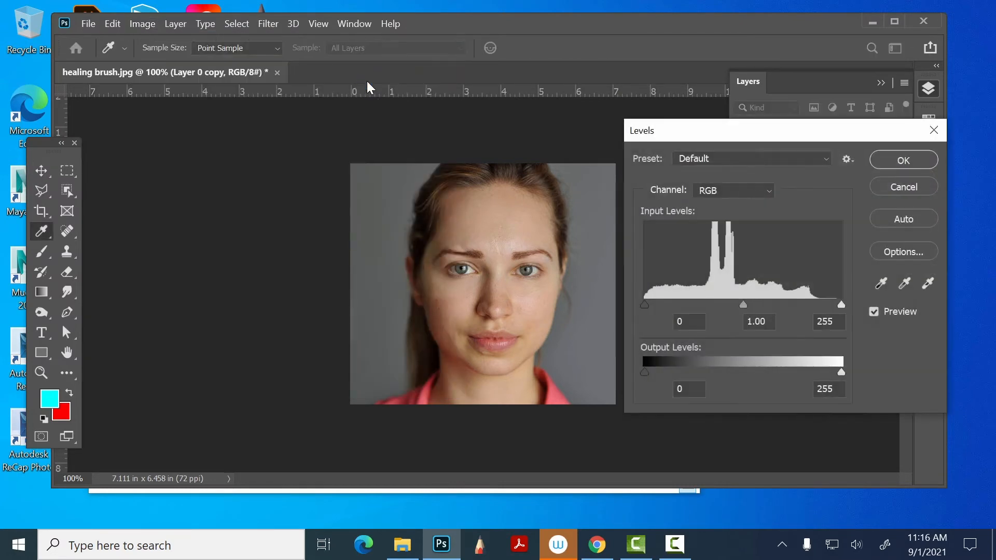
left_click_drag(747, 129, 177, 23)
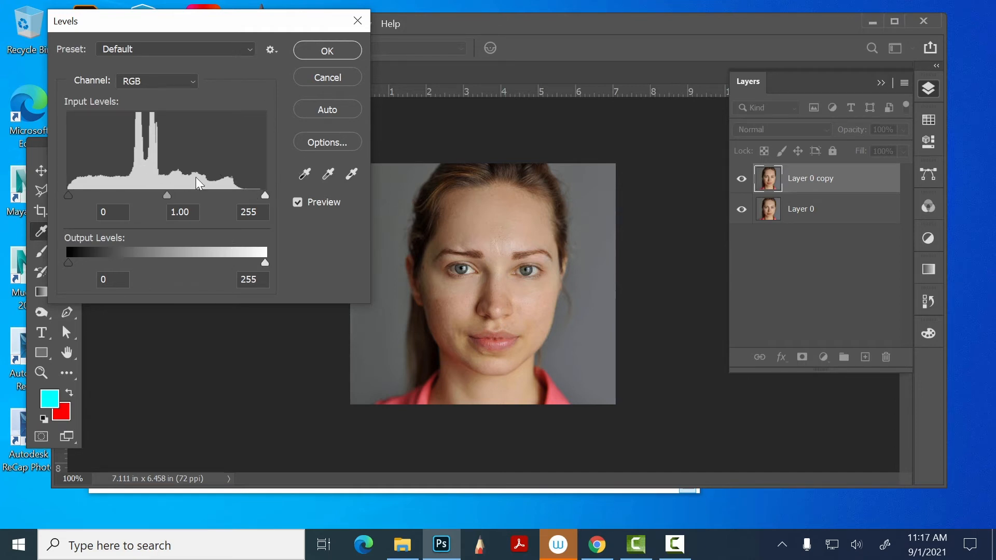
left_click_drag(65, 194, 123, 202)
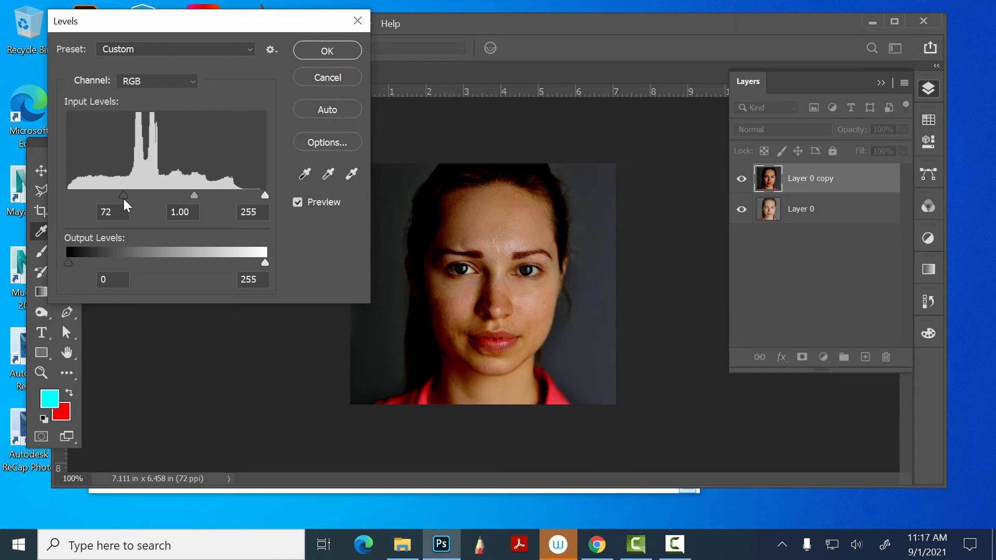
key("ctrl+z")
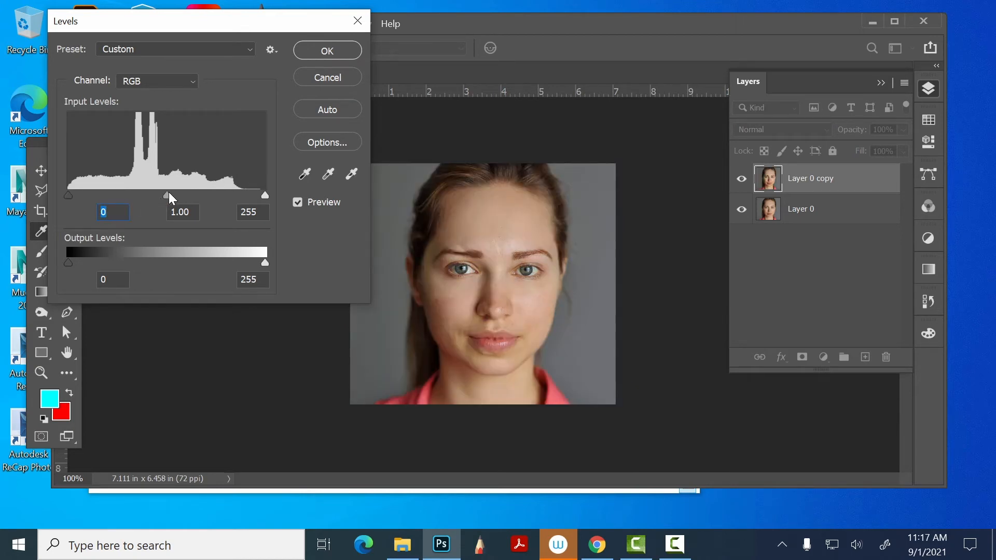
- Try a midtone input level of 0.74 on Layer 0 copy and cancel the Levels adjustment
mouse_move(169, 193)
left_mouse_down()
mouse_move(143, 194)
mouse_move(181, 197)
left_mouse_up()
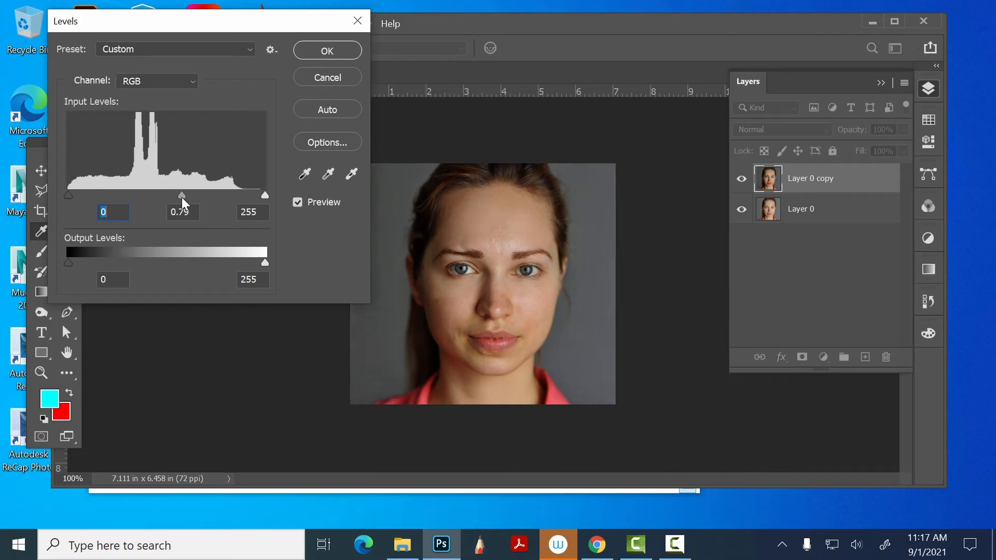
key("Tab")
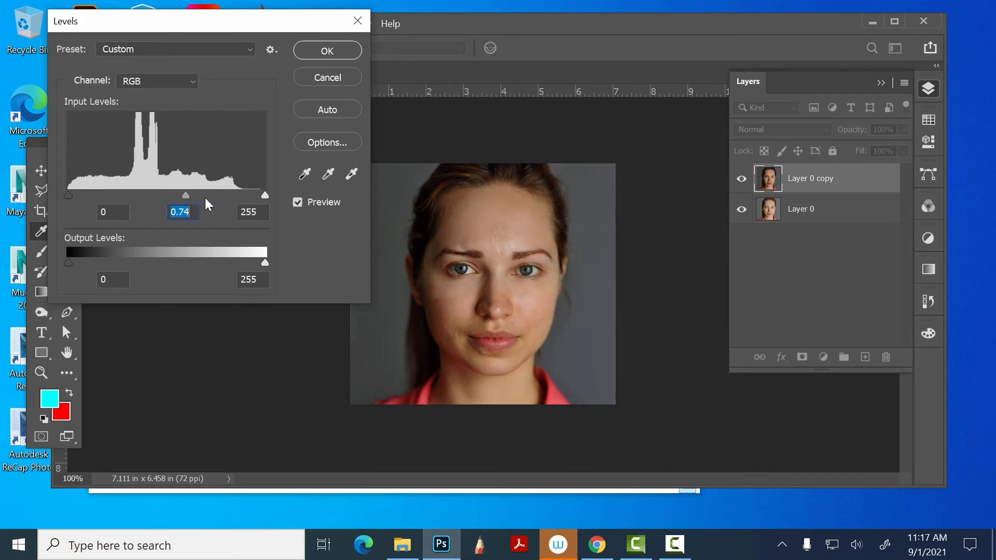
mouse_move(263, 189)
left_mouse_down()
mouse_move(182, 199)
mouse_move(268, 196)
left_mouse_up()
left_click(265, 195)
left_click(322, 80)
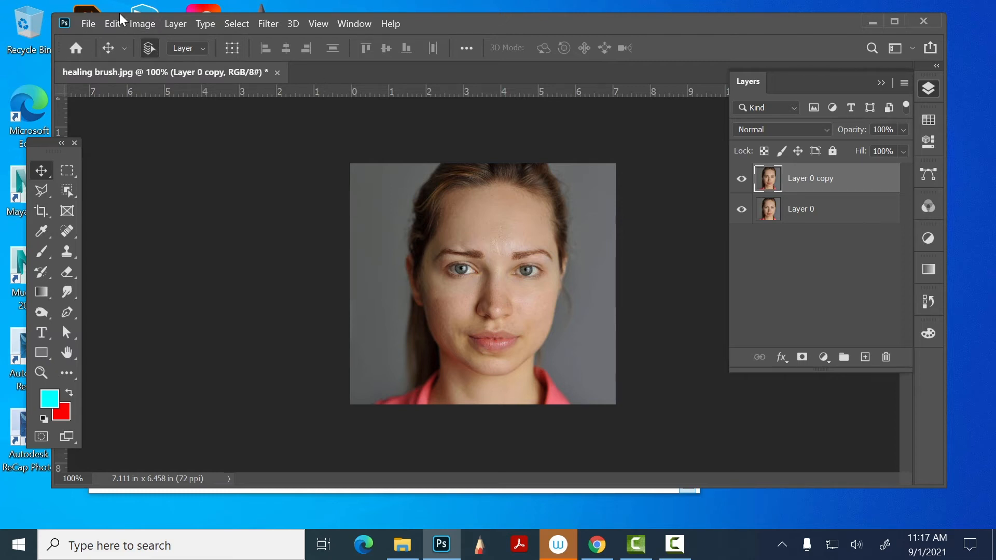
- Try a Hue/Saturation adjustment with hue +4 on Layer 0 copy and reset the hue to 0
left_click(142, 24)
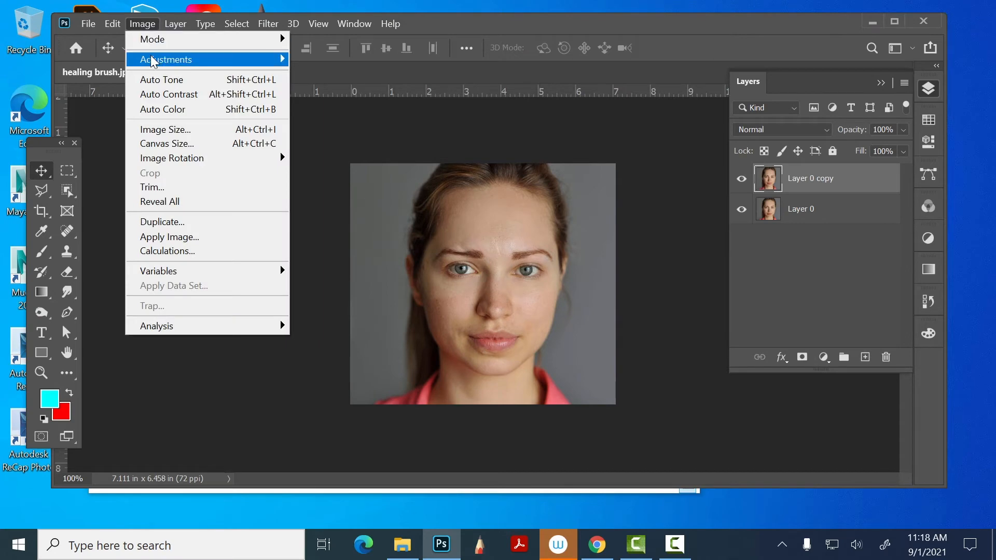
mouse_move(280, 60)
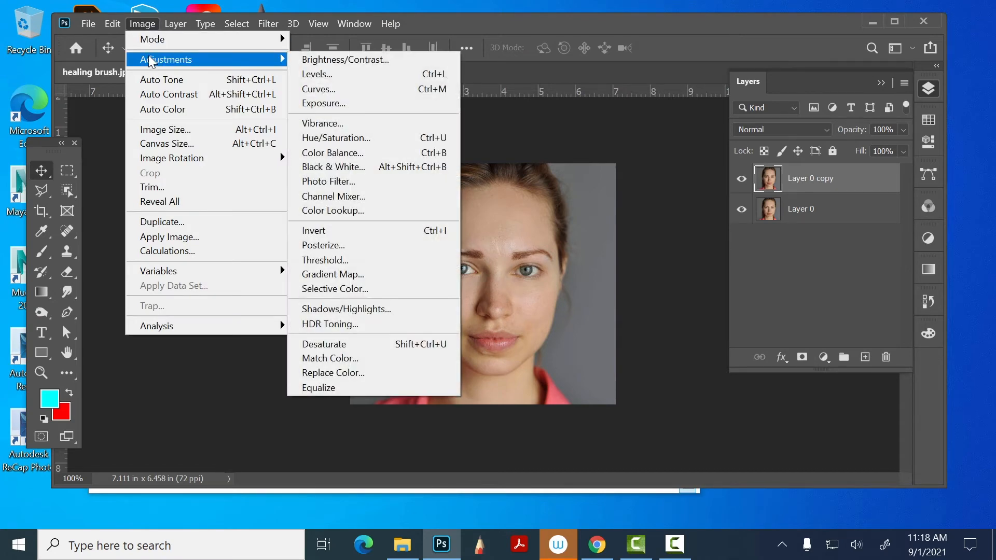
left_click(375, 138)
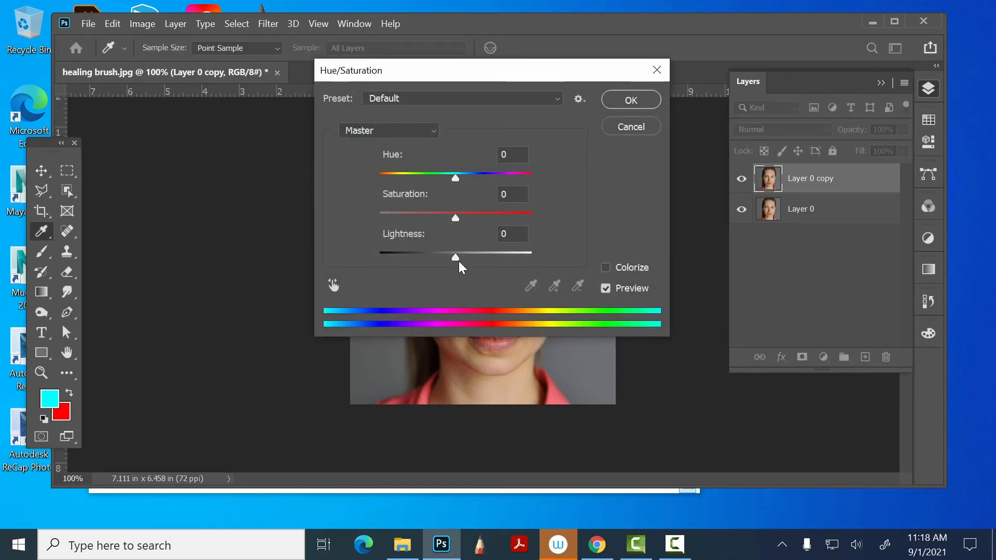
left_click_drag(480, 79, 176, 49)
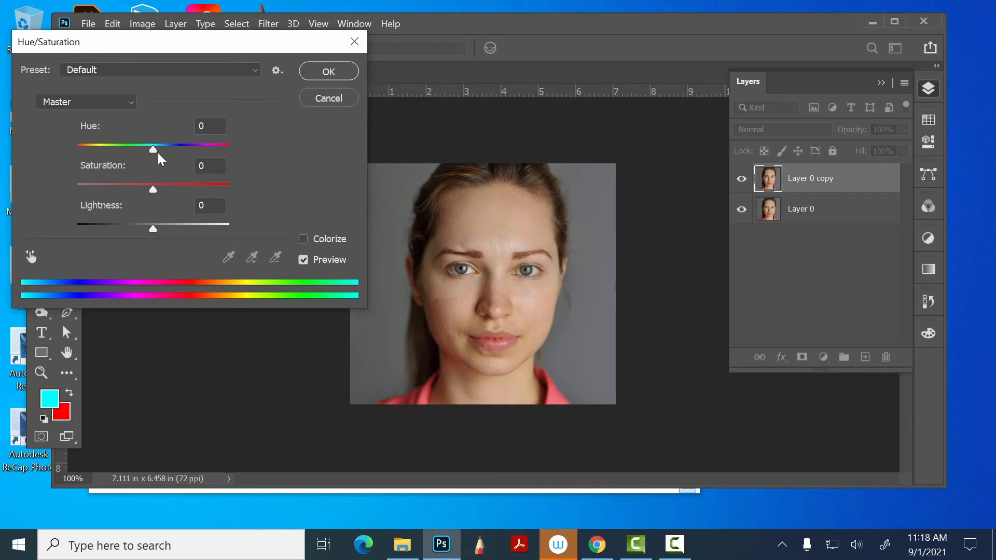
left_click_drag(153, 146, 157, 166)
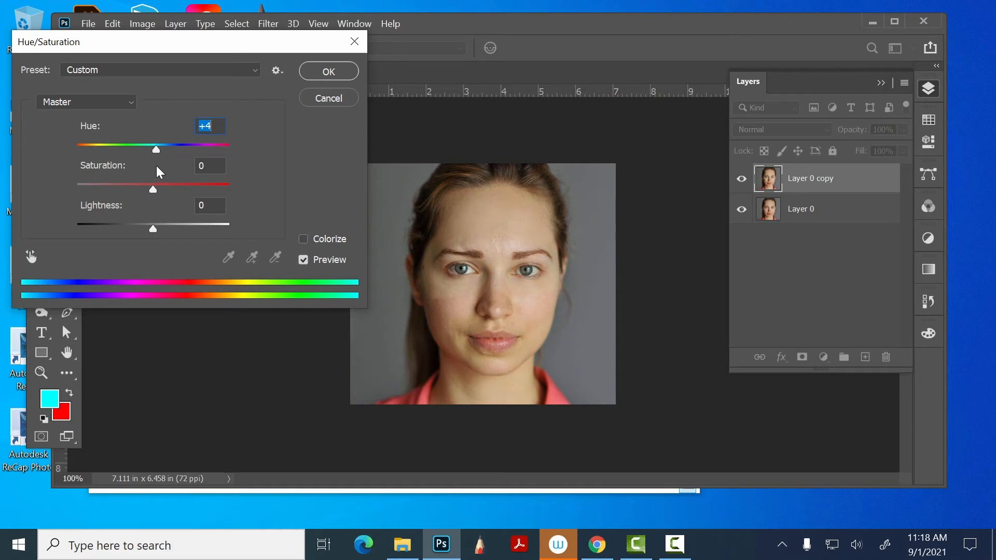
left_click(332, 99, "alt")
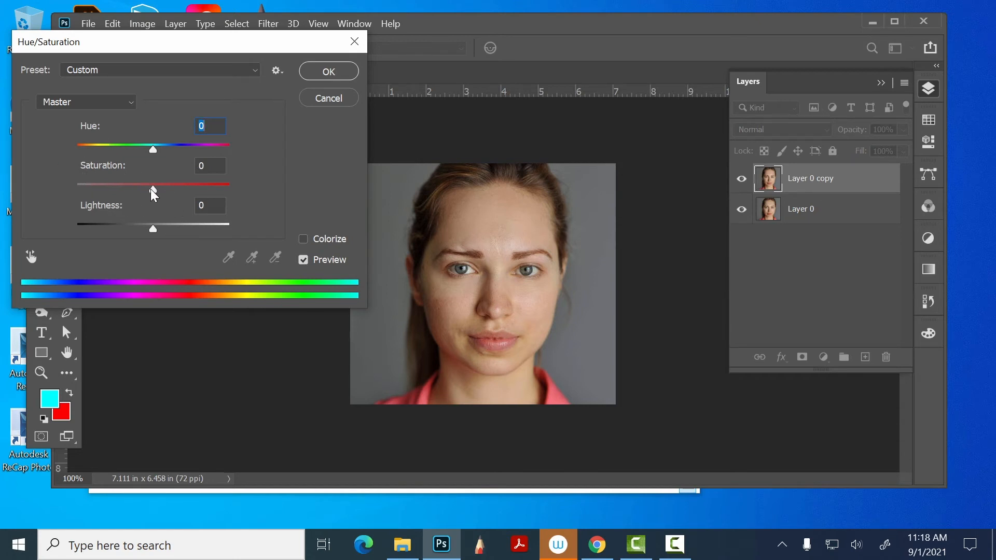
- Preview saturation at -100, return it to 0, try lightness at -21, and cancel the Hue/Saturation adjustment
left_click_drag(153, 190, 22, 202)
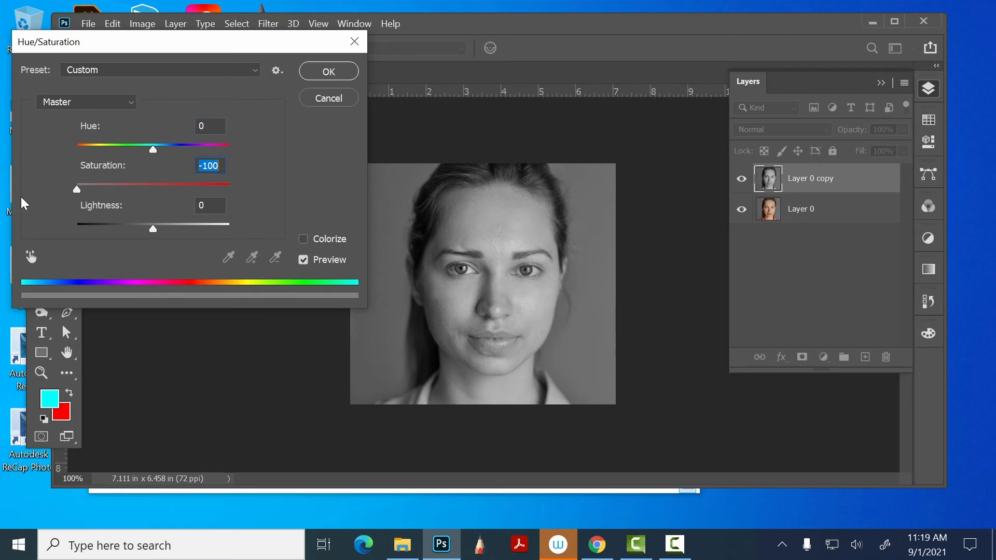
type("0")
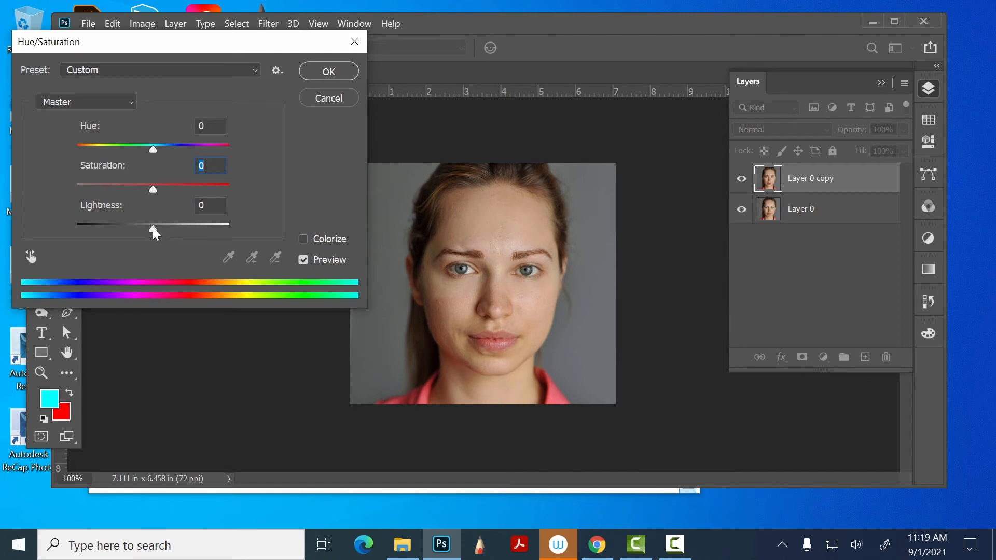
mouse_move(153, 228)
left_mouse_down()
mouse_move(174, 226)
mouse_move(87, 228)
mouse_move(220, 233)
mouse_move(135, 231)
left_mouse_up()
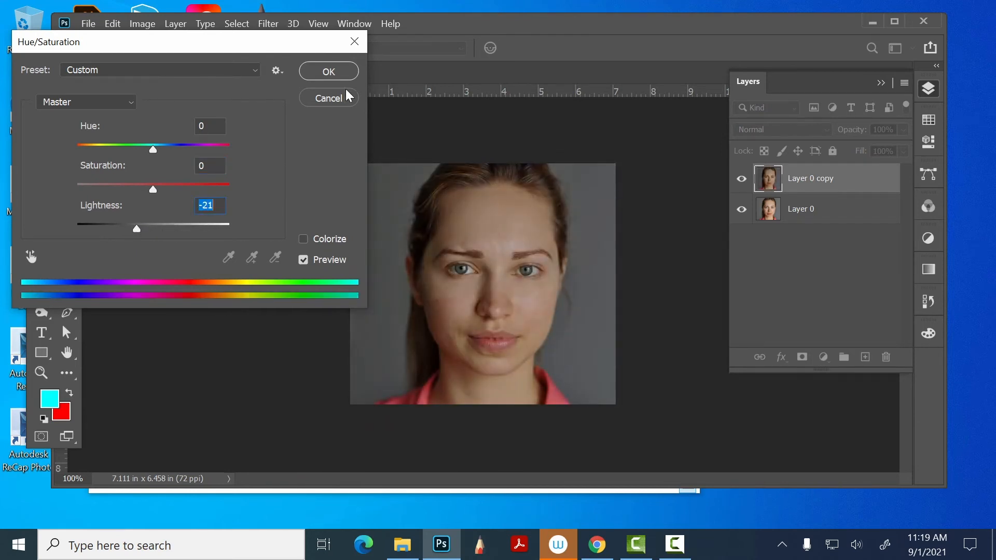
left_click(332, 101)
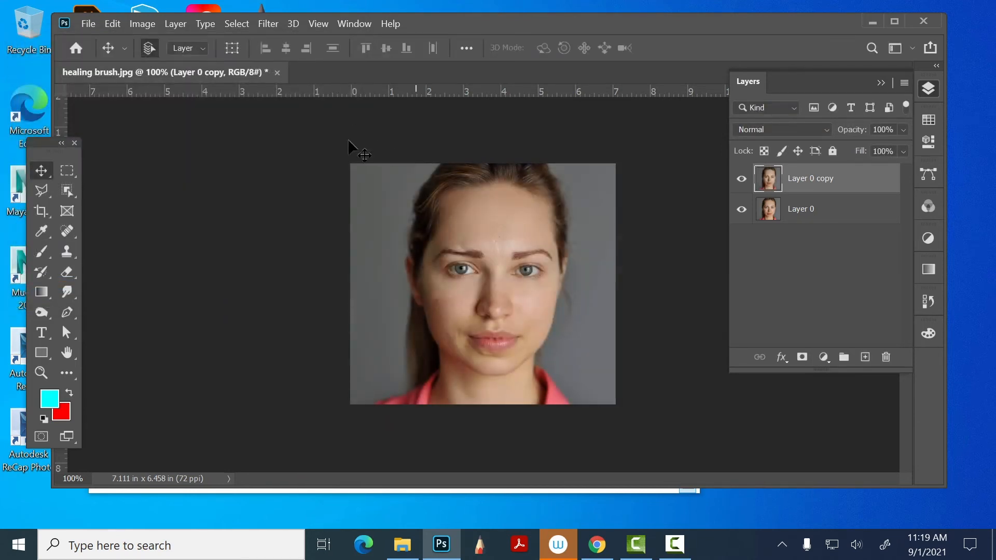
left_click(151, 23)
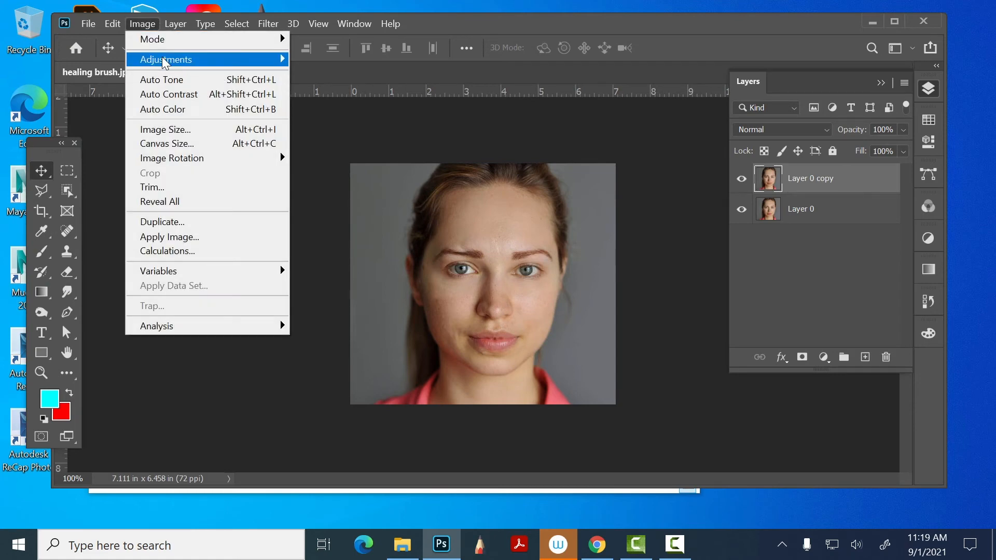
mouse_move(164, 62)
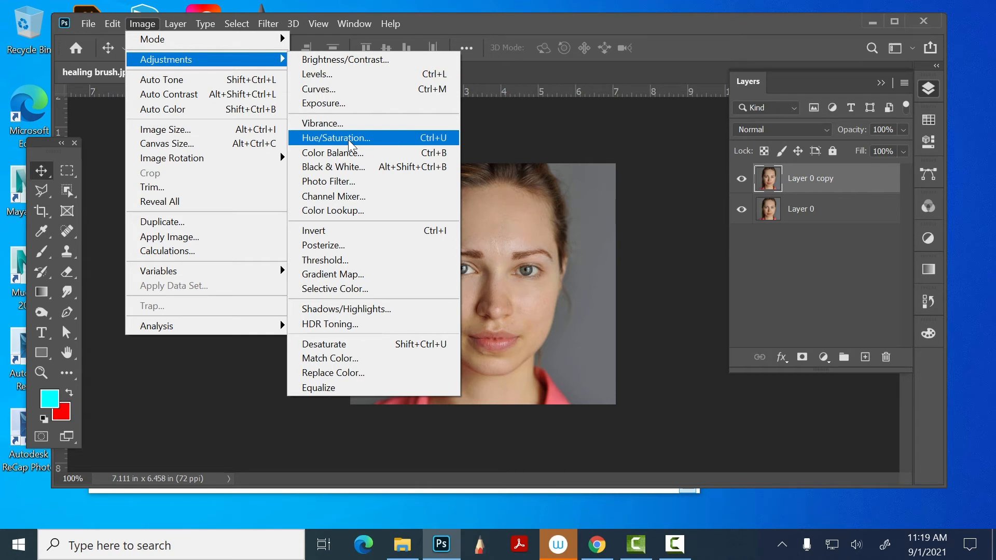
left_click(451, 14)
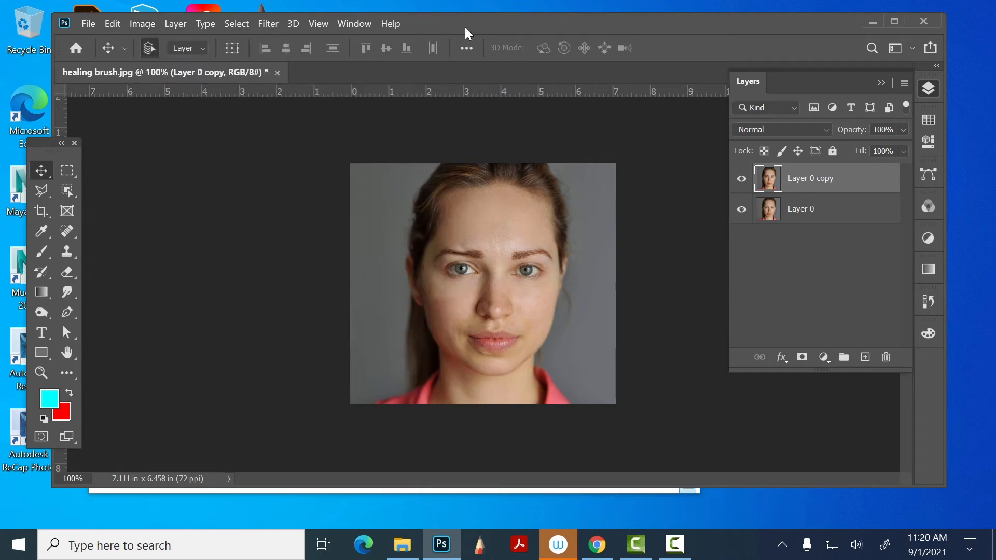
- Shift the application window slightly and swap the foreground and background colors
left_click_drag(465, 28, 451, 23)
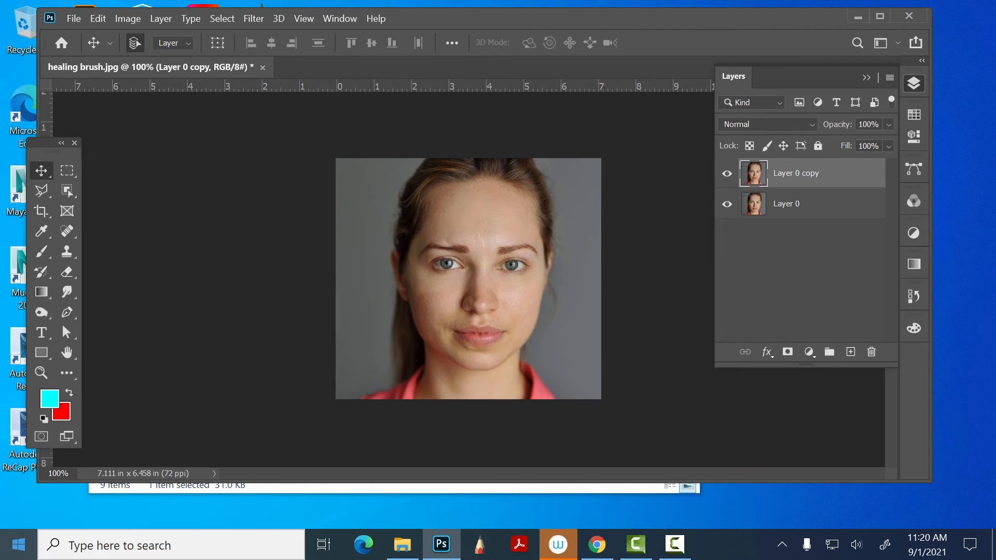
left_click(69, 392)
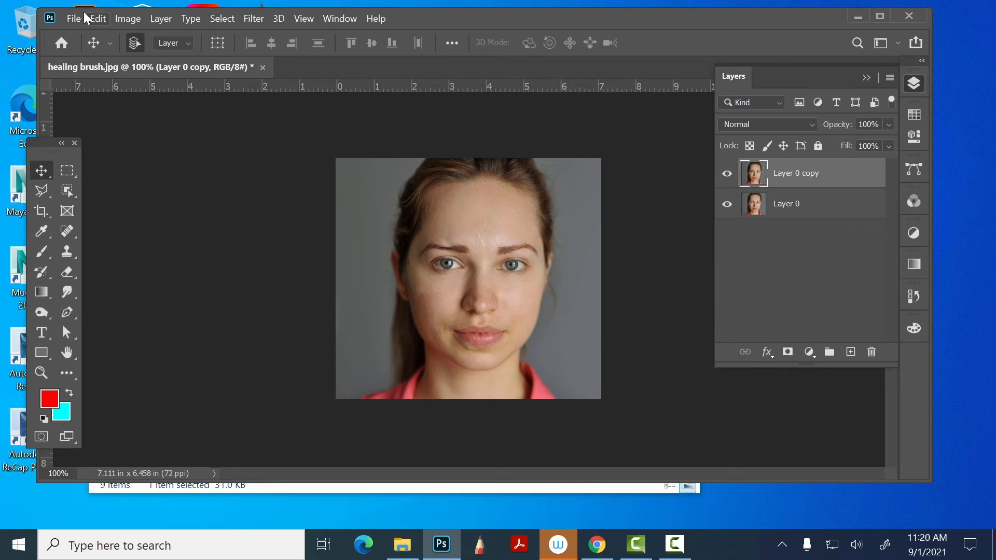
- Preview the Hue/Saturation Colorize option on Layer 0 copy with hue 0 and saturation 25, and cancel the adjustment
left_click(139, 19)
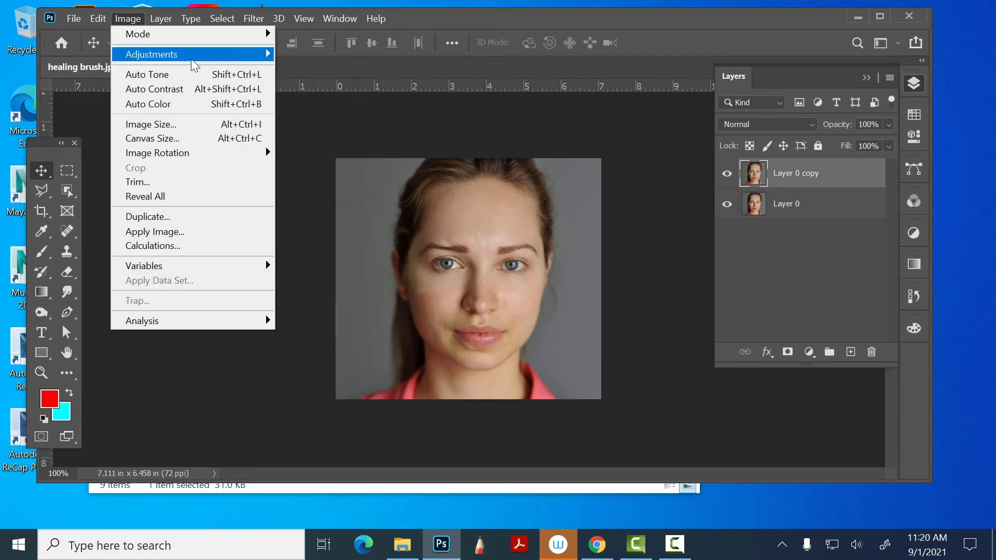
mouse_move(193, 55)
left_click(322, 130)
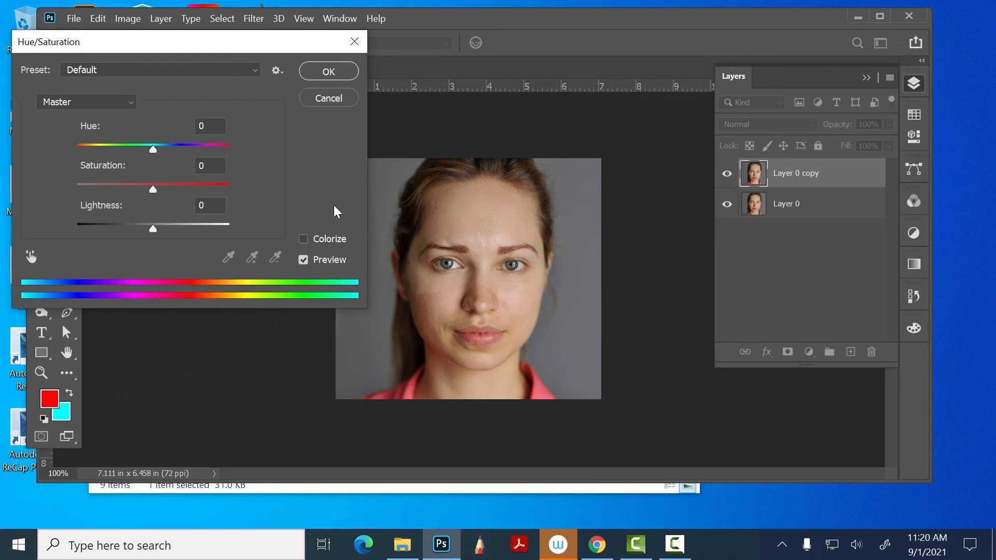
left_click(304, 238)
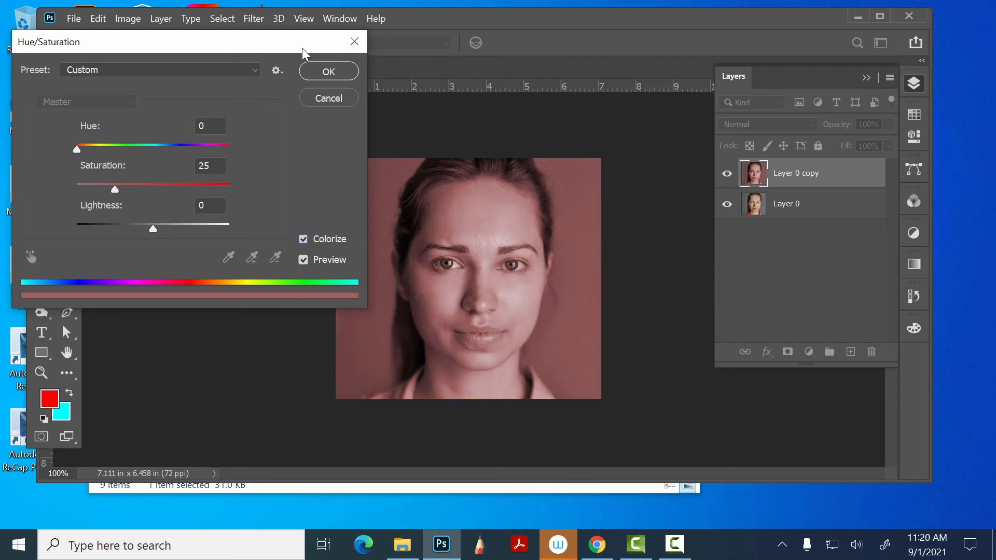
left_click_drag(298, 42, 945, 131)
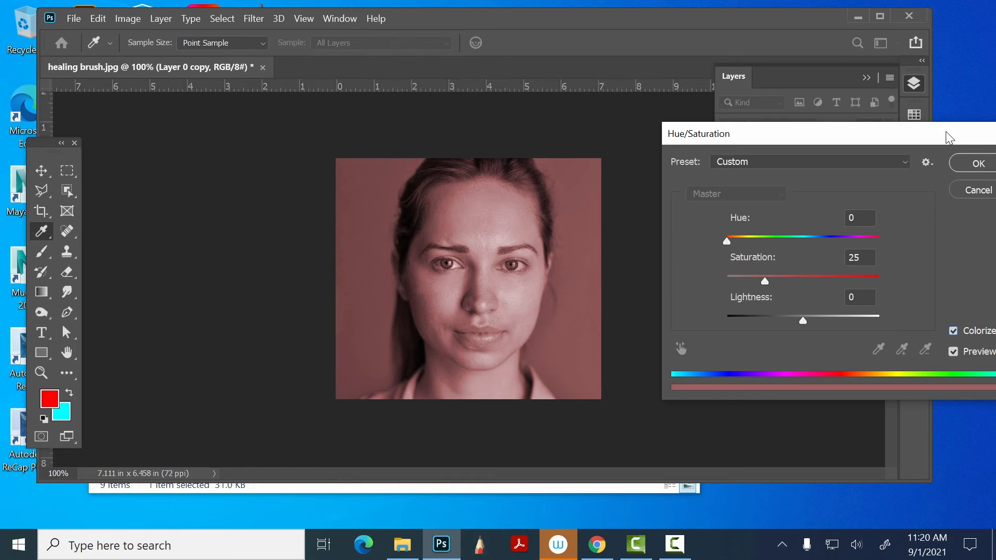
left_click_drag(858, 128, 235, 19)
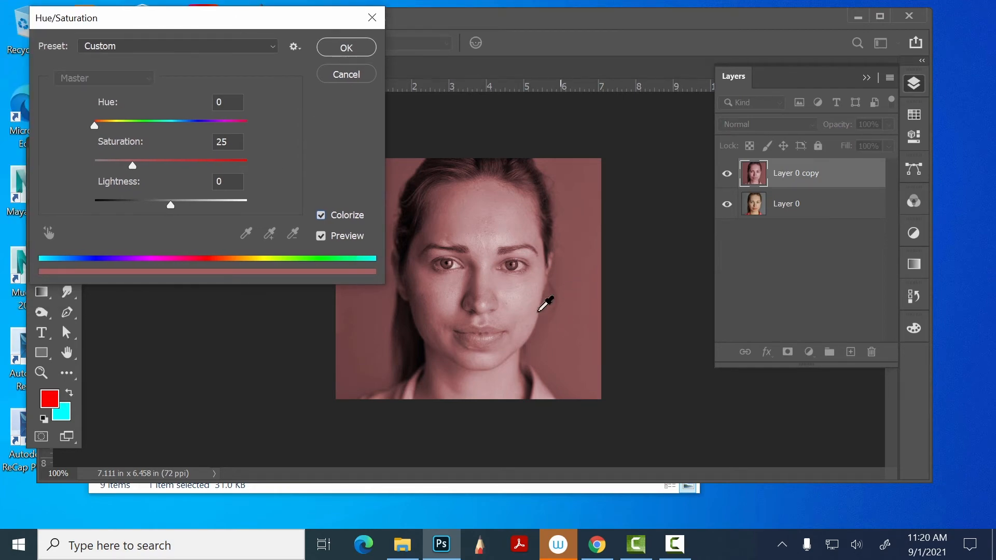
left_click(348, 73)
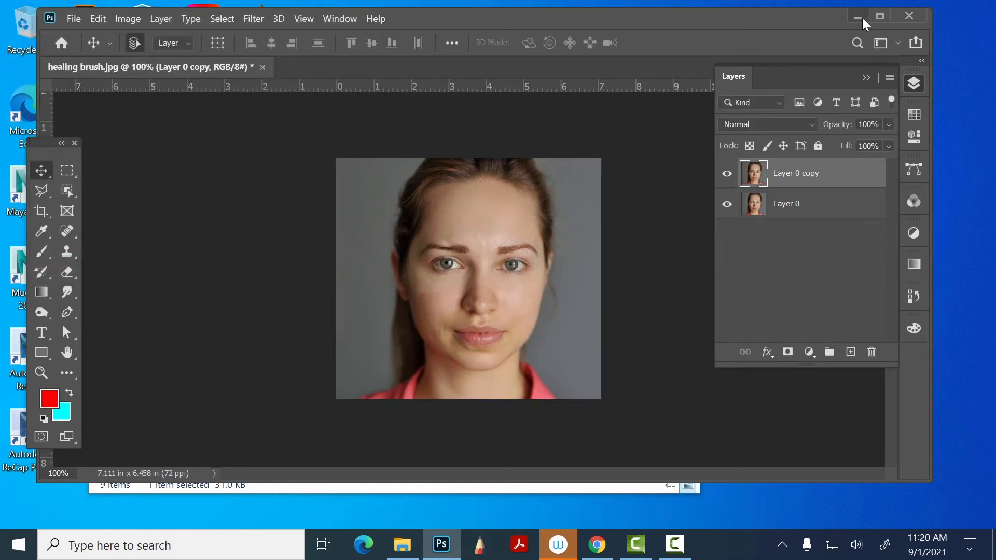
- Minimize the open windows and open stock-photo-88355263.psd from the tomorrows class files folder on the desktop
left_click(859, 17)
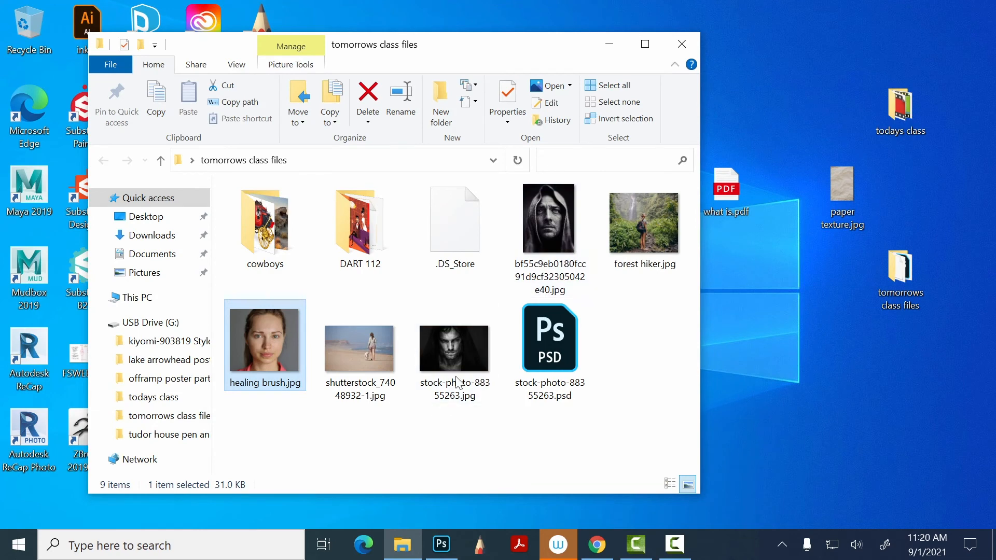
left_click(609, 45)
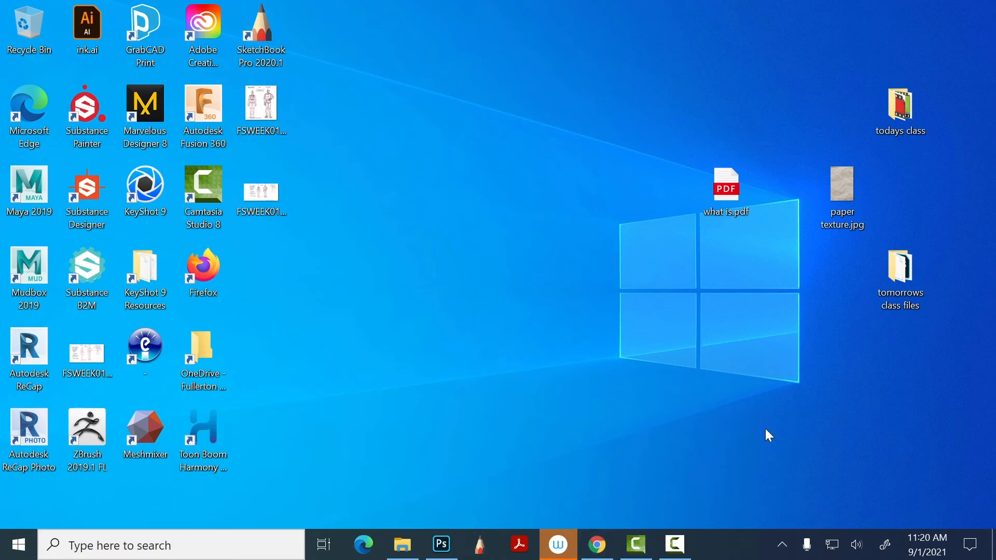
double_click(896, 272)
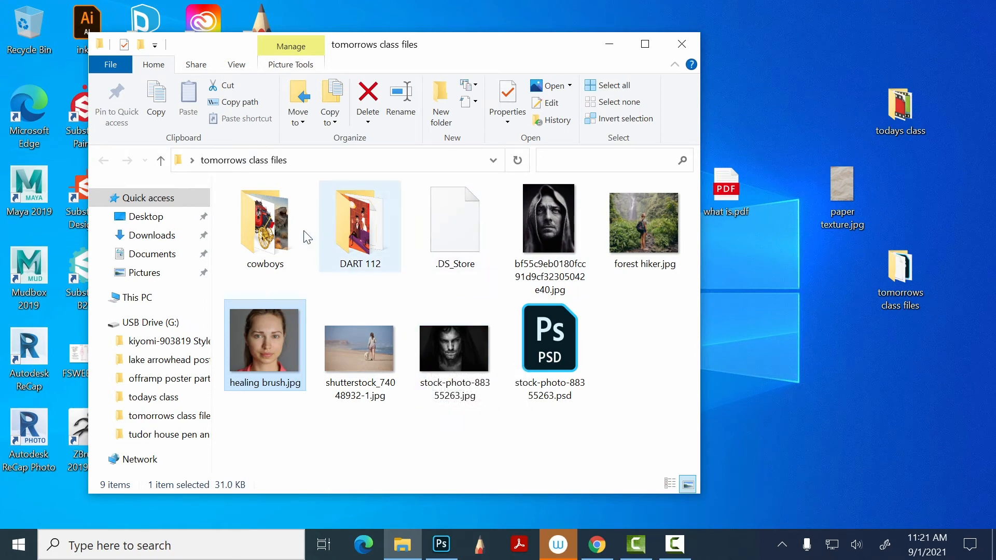
double_click(554, 353)
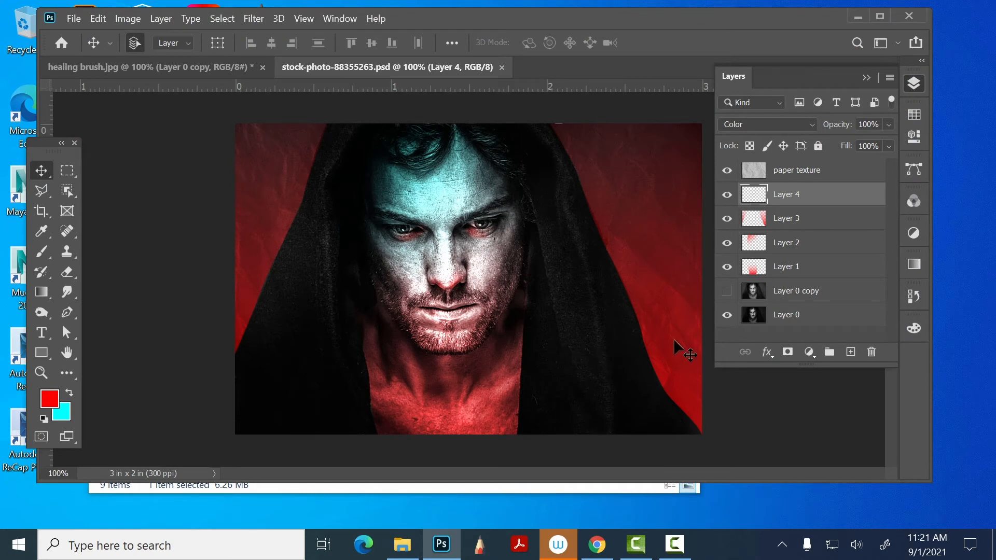
- Select all layers from paper texture down to Layer 0 and merge them into one layer
left_click(807, 169)
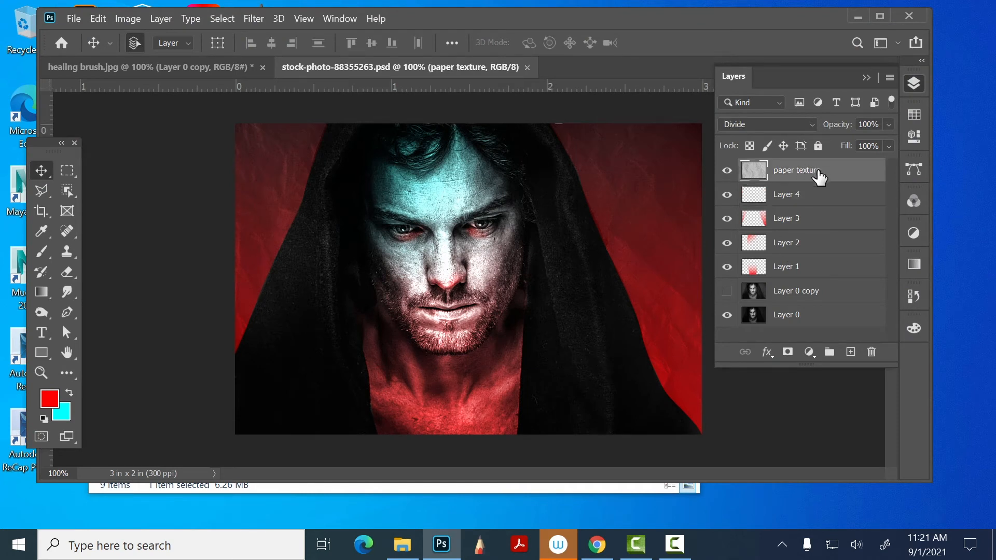
left_click(819, 318, "shift")
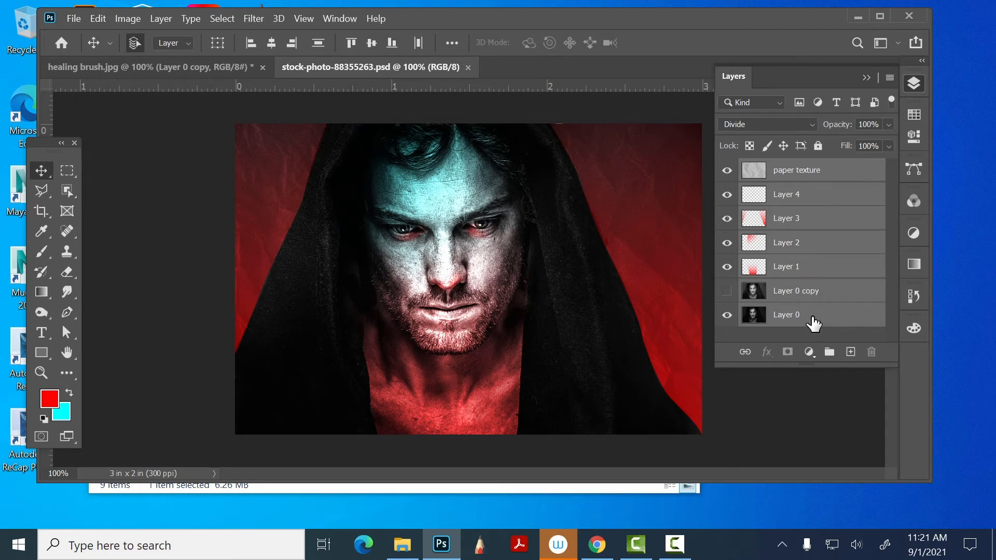
left_click(889, 79)
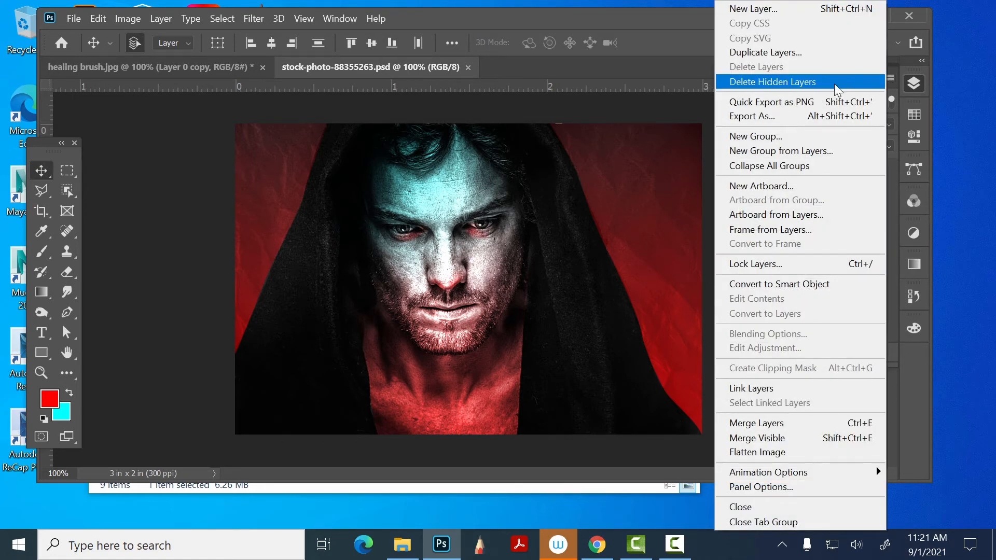
left_click(757, 423)
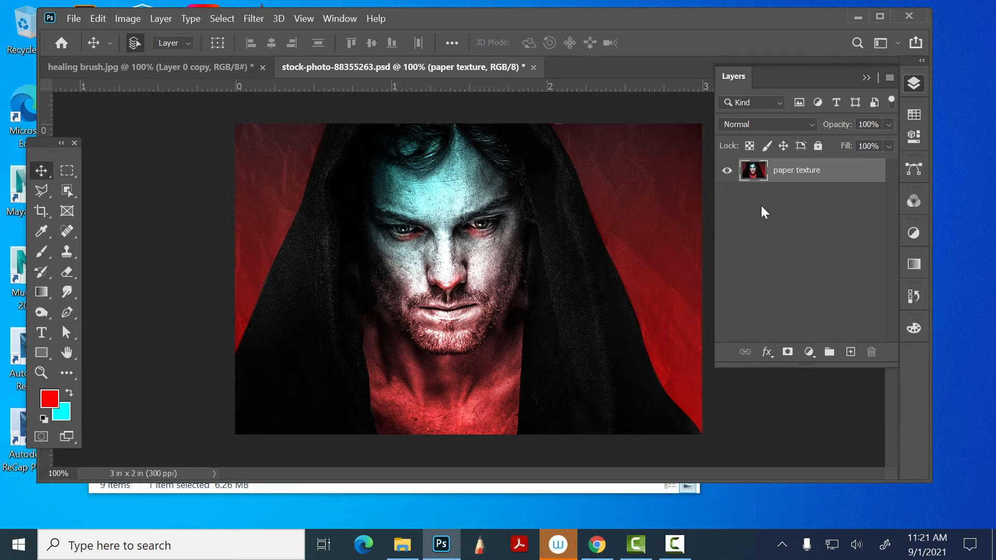
- Show the Swatches and set the foreground color to the muted brown 716346
left_click(914, 113)
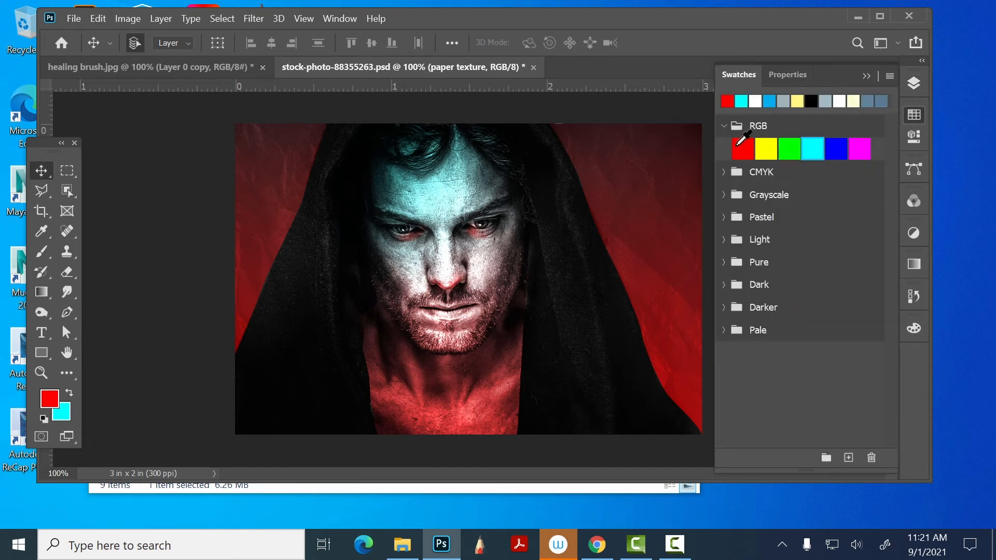
left_click(50, 400)
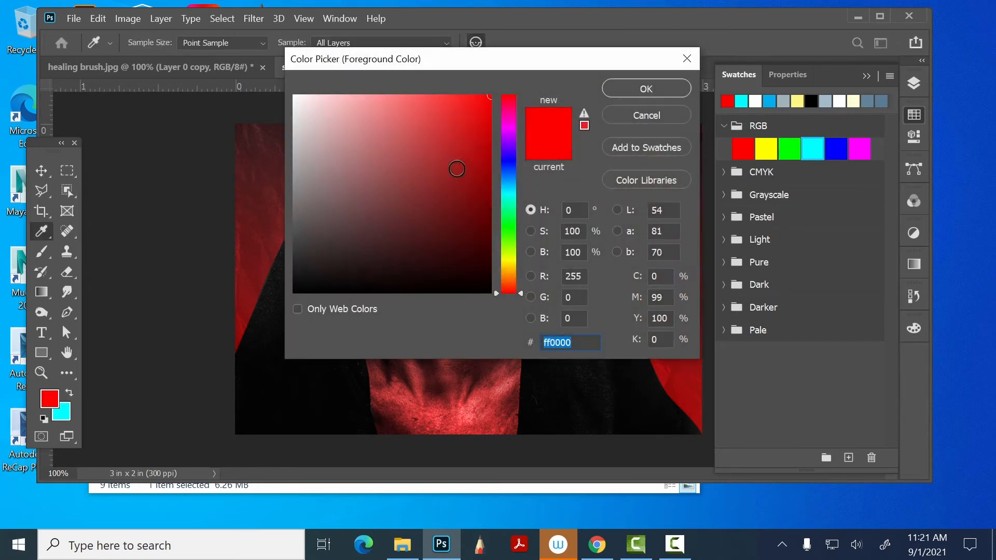
left_click(392, 217)
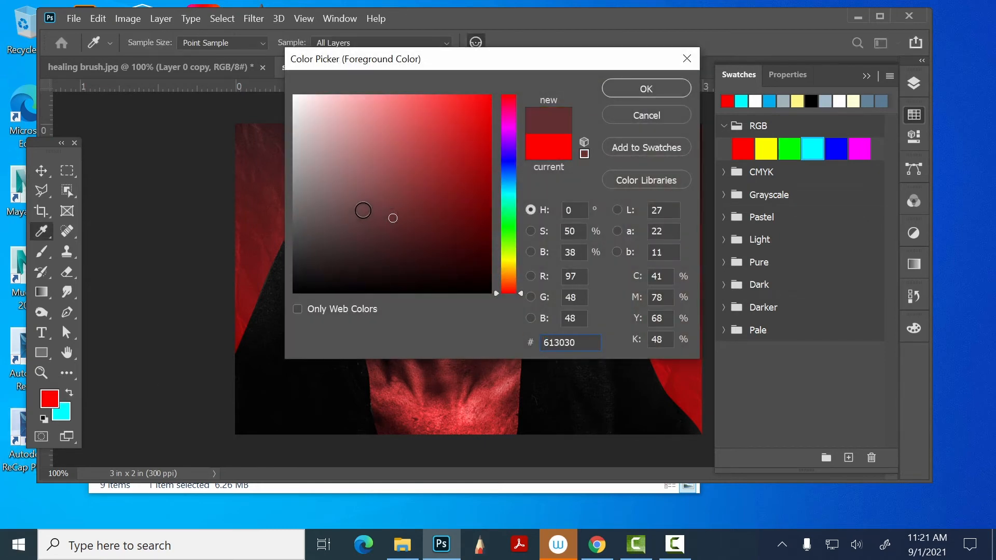
left_click(364, 198)
left_click_drag(516, 285, 521, 269)
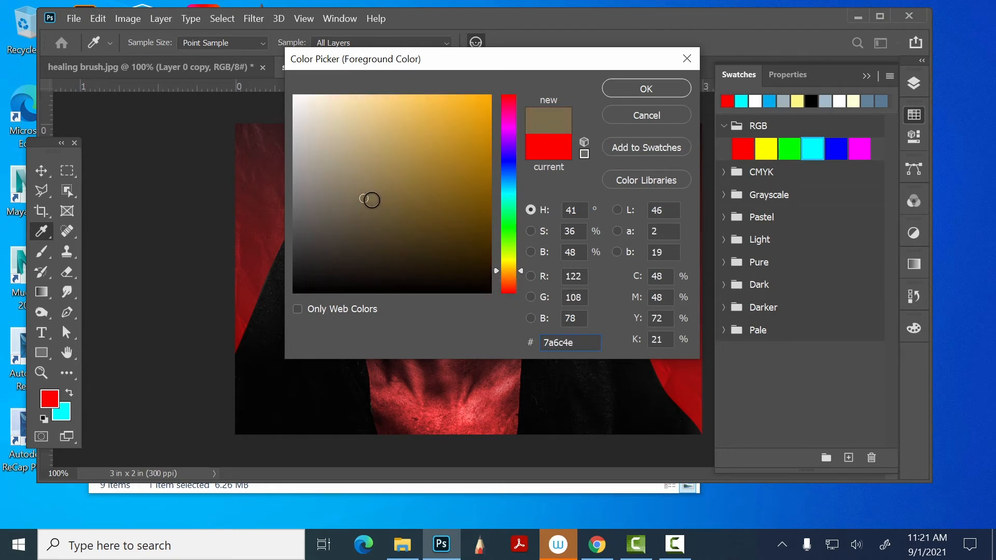
mouse_move(372, 201)
left_mouse_down()
mouse_move(387, 193)
mouse_move(406, 222)
mouse_move(389, 183)
mouse_move(370, 208)
left_mouse_up()
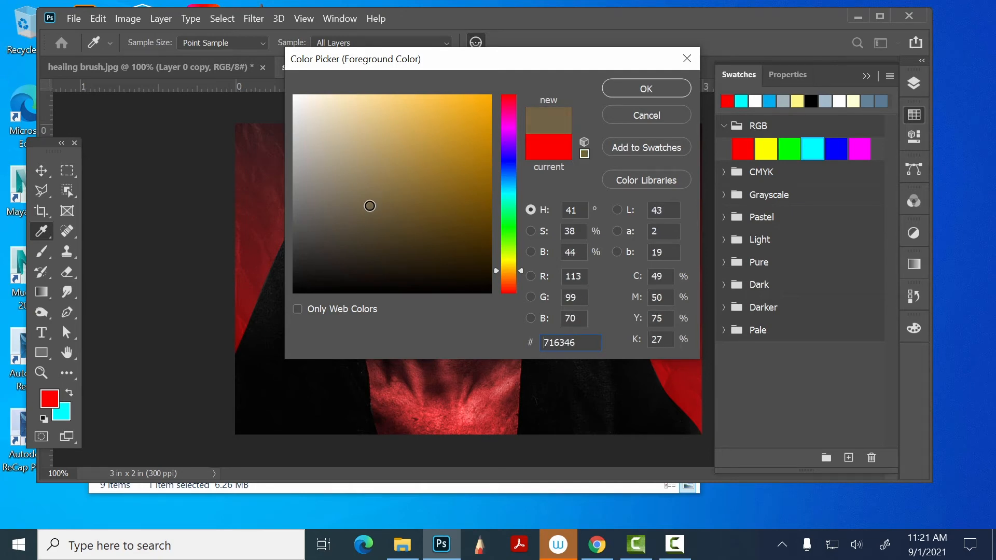
left_click(646, 87)
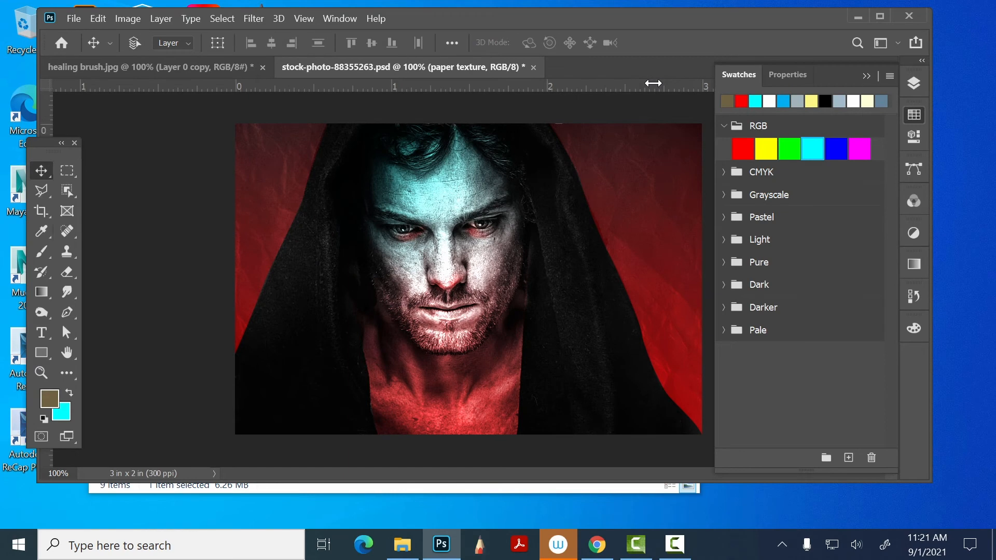
- Colorize the merged portrait layer with Hue/Saturation, using hue 41, saturation 40 and lightness 0
key("ctrl+u")
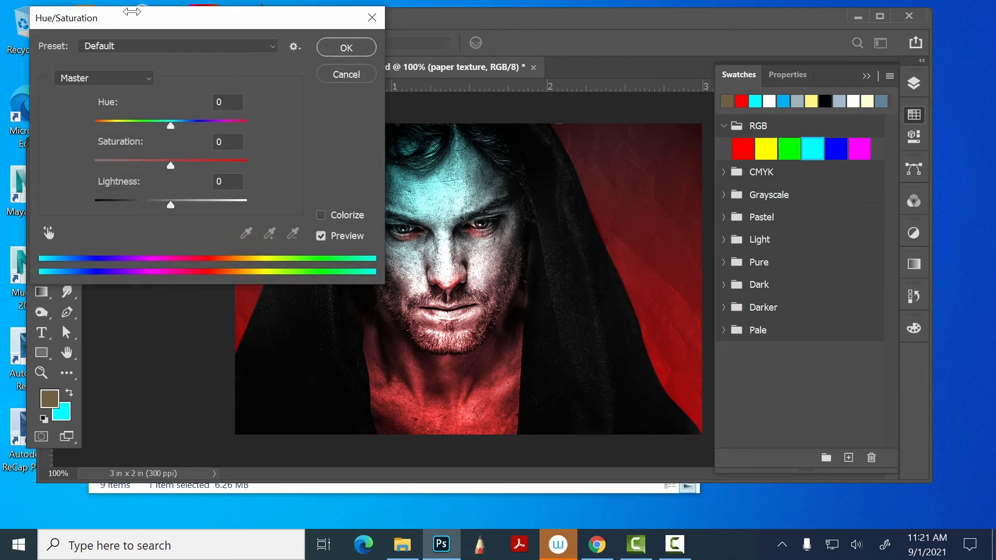
left_click_drag(145, 23, 720, 76)
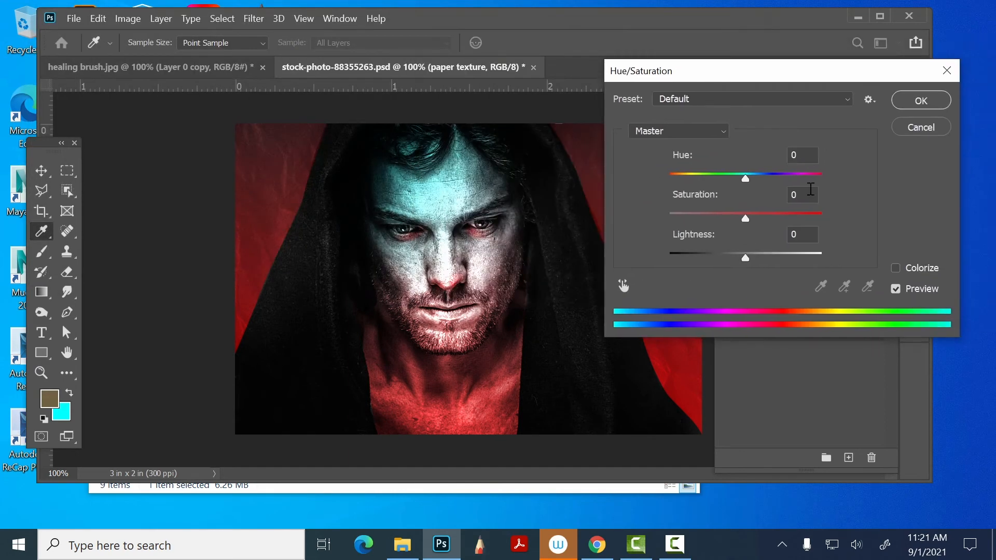
left_click(895, 267)
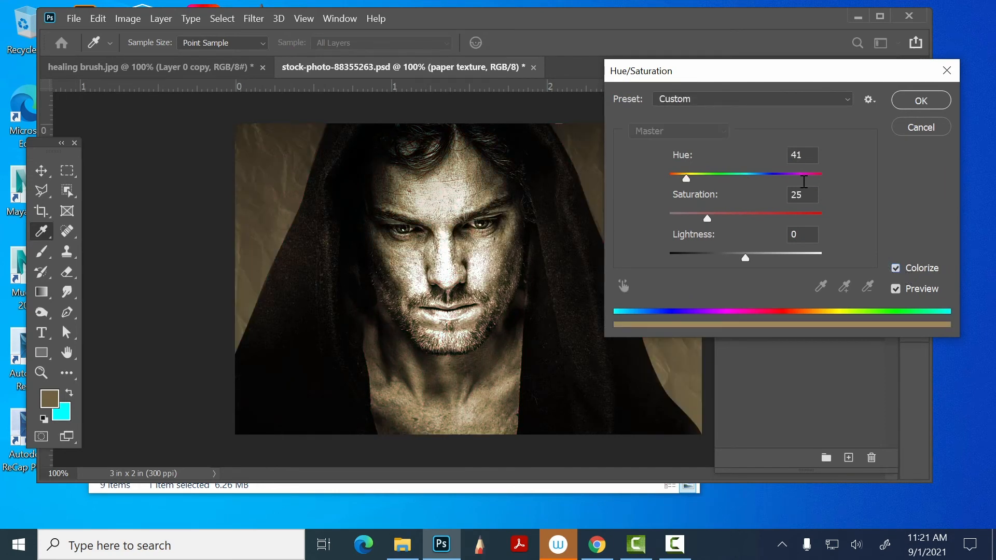
left_click_drag(707, 218, 730, 219)
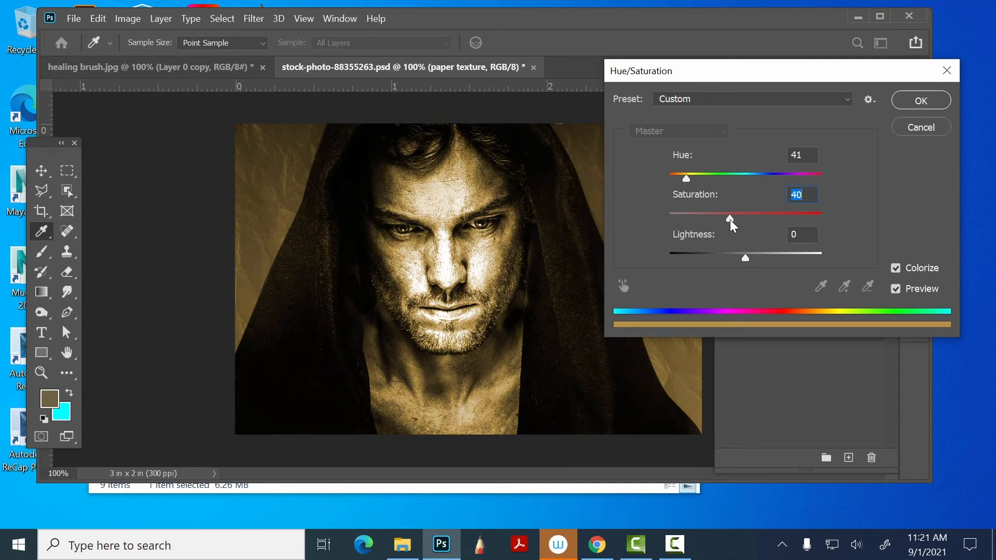
left_click(918, 103)
- Place paper texture.jpg from the desktop into the portrait document, rotated 90° and scaled to 15.91% to cover the canvas
left_click_drag(775, 16, 551, 25)
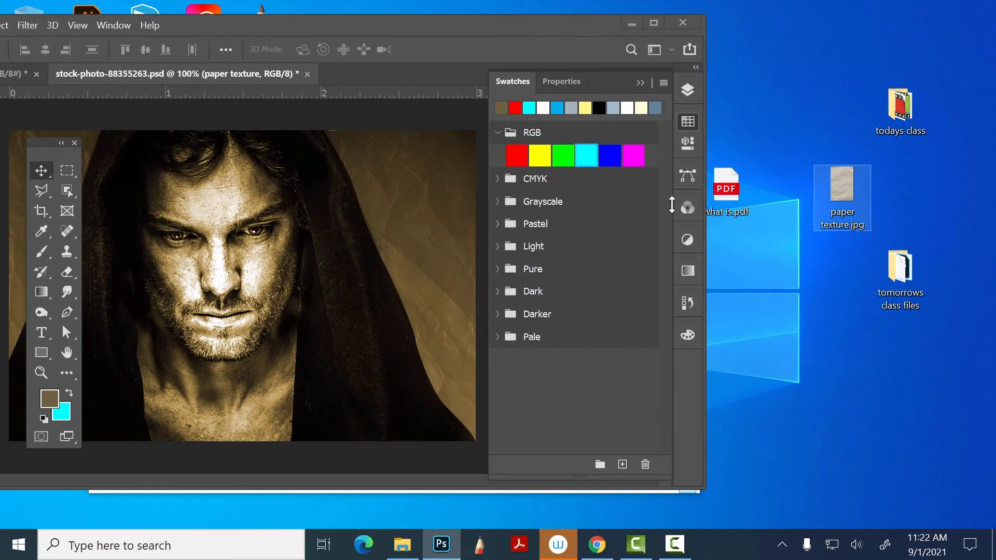
left_click_drag(672, 205, 452, 169)
left_click_drag(421, 22, 651, 13)
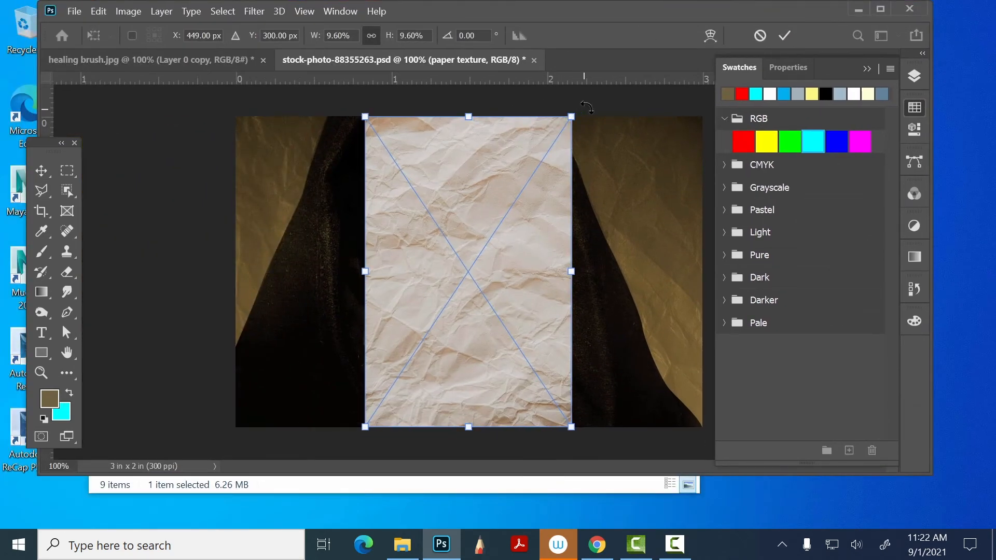
left_click_drag(580, 105, 664, 363)
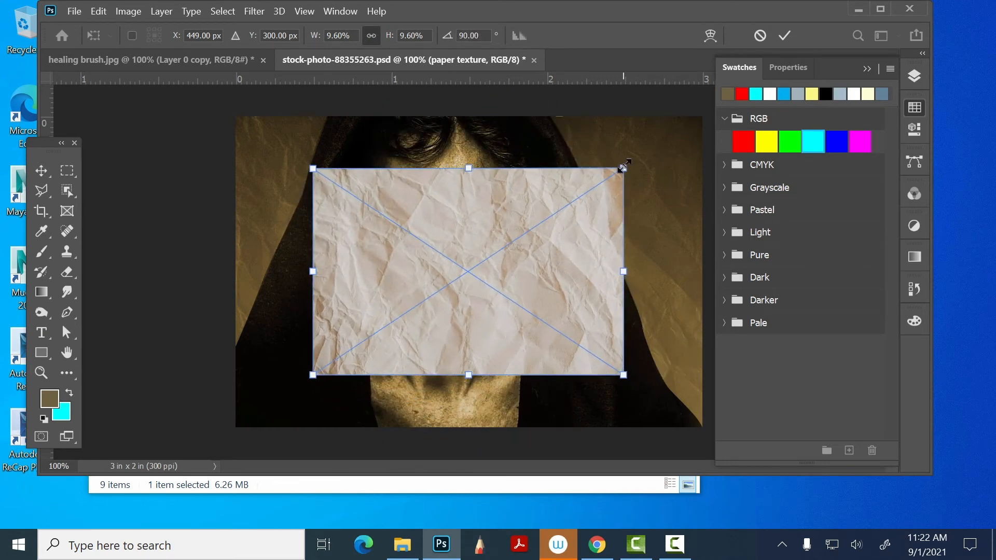
left_click_drag(623, 165, 729, 96)
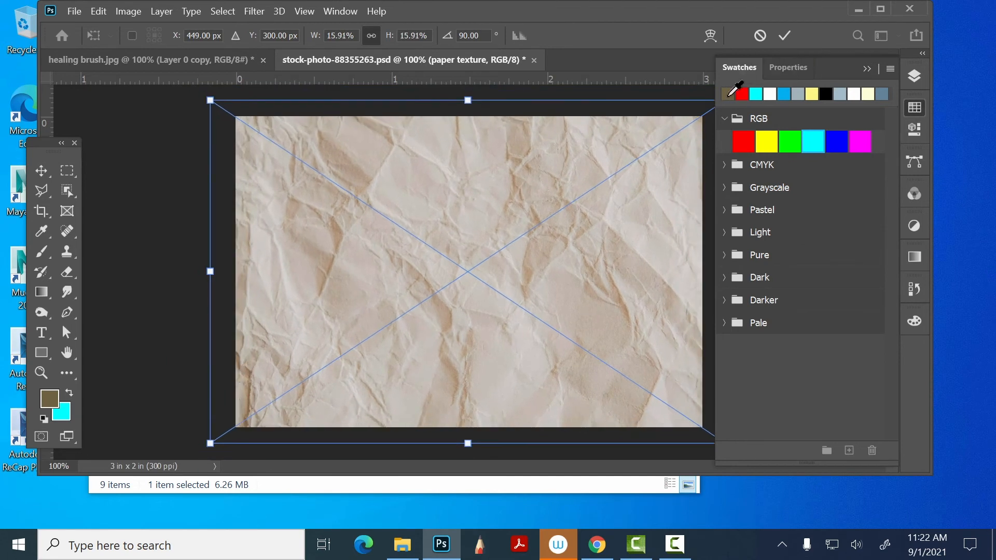
key("Return")
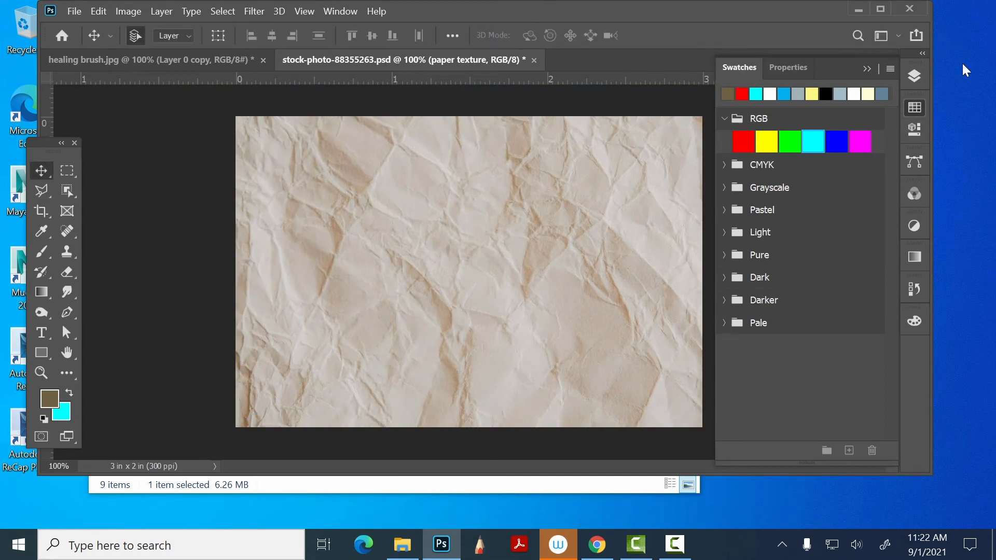
- Rasterize the placed paper texture layer and set its blend mode to Linear Burn
left_click(915, 77)
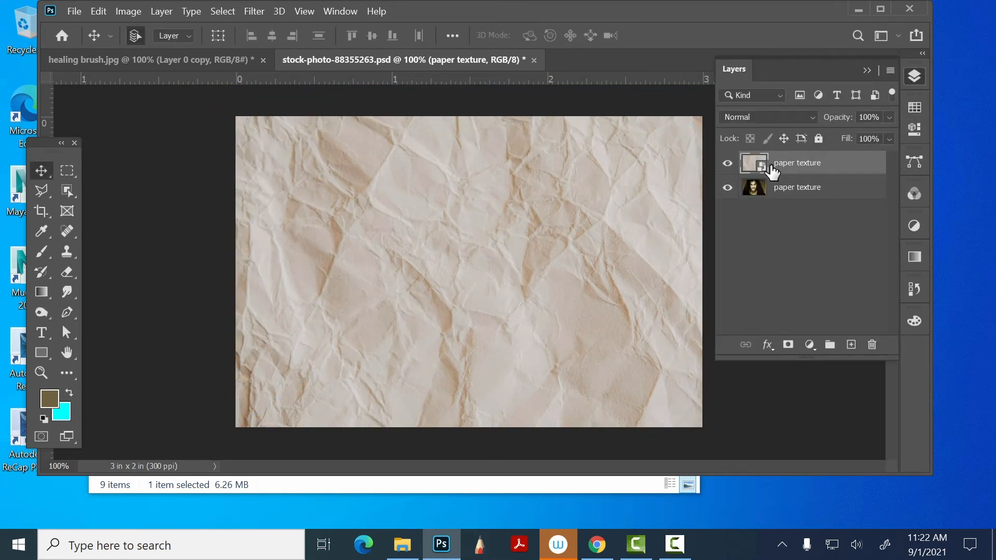
right_click(858, 158)
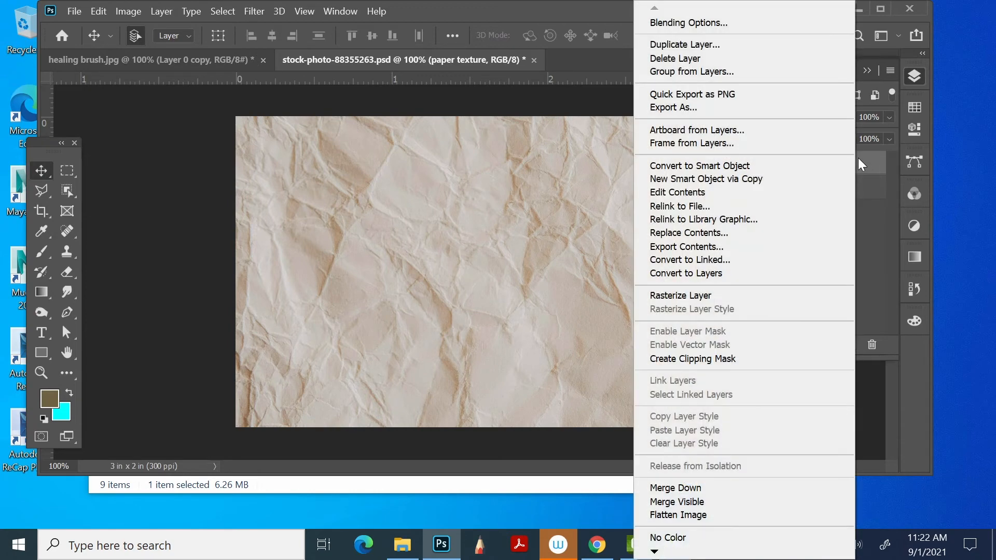
left_click(706, 296)
left_click(772, 112)
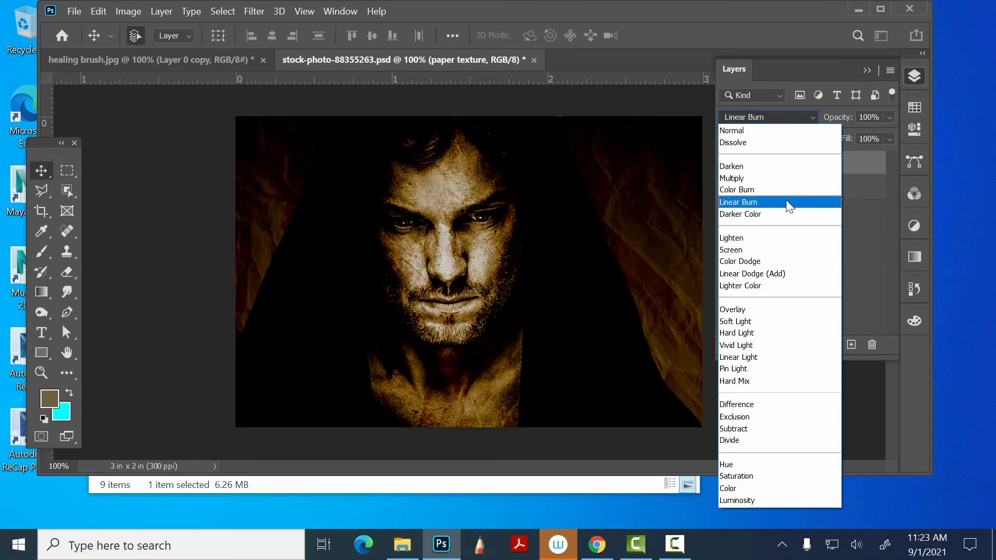
left_click(787, 202)
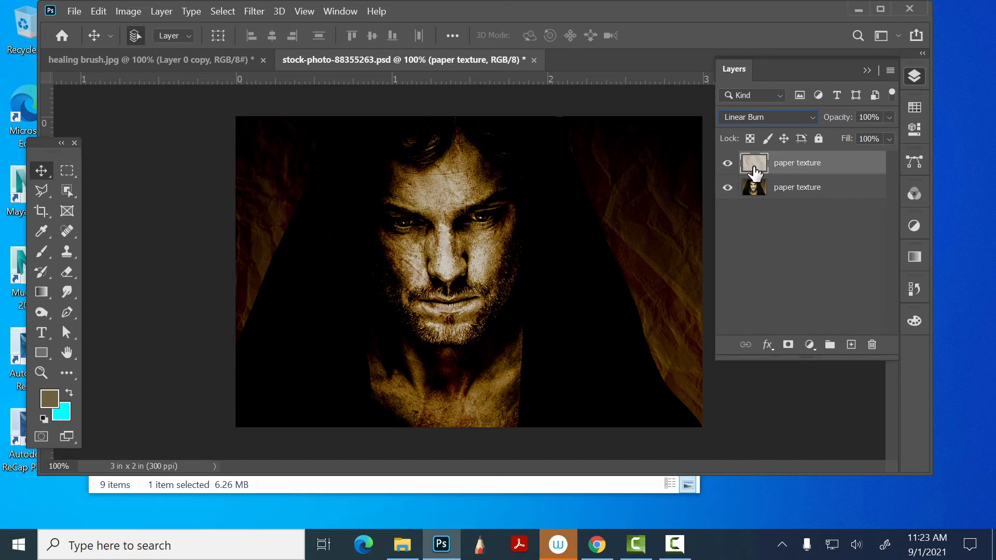
- Set up the Eraser with a soft-edged brush 300 px in size, keeping both paper texture layers
left_click(68, 272)
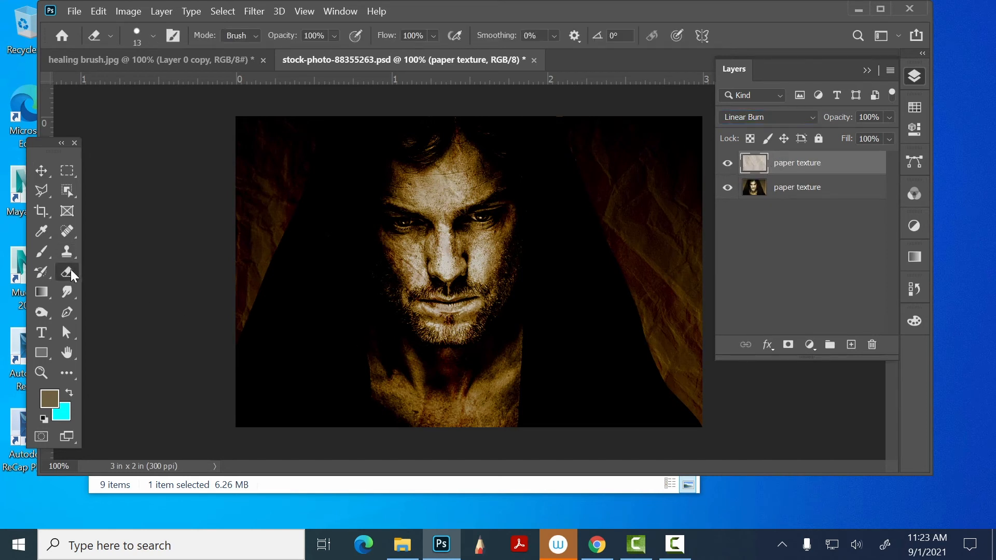
left_click(153, 38)
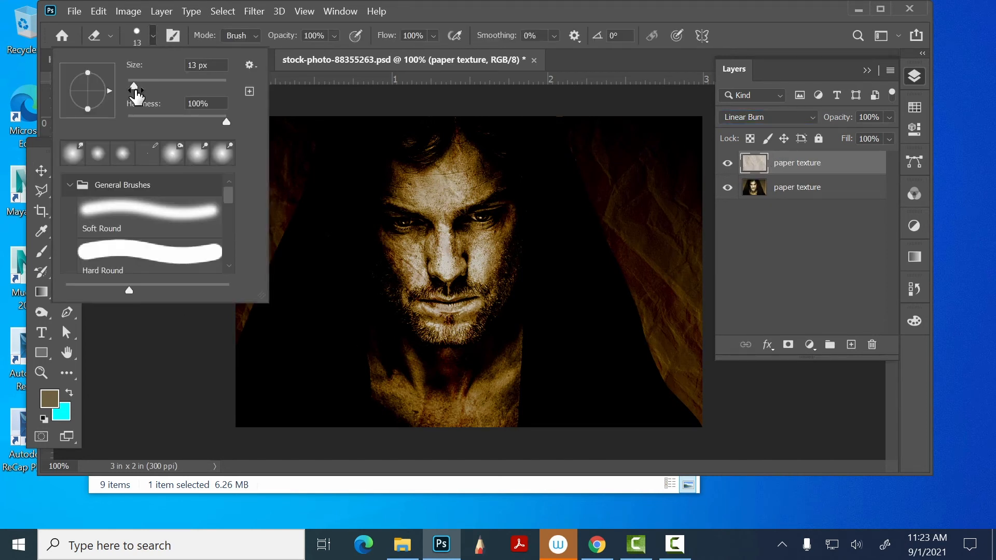
left_click_drag(225, 121, 127, 122)
left_click(452, 11)
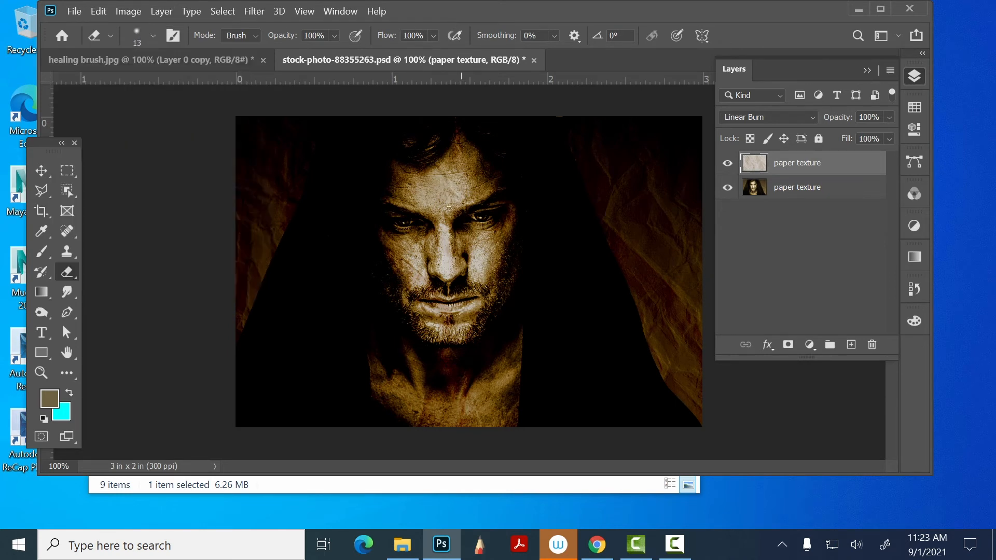
key("bracketright")
key("bracketright")
key("bracketright")
key("bracketright")
key("bracketright")
key("bracketright")
key("bracketright")
key("bracketright")
key("bracketright")
key("bracketright")
key("bracketright")
key("bracketright")
key("bracketright")
key("Delete")
key("bracketright")
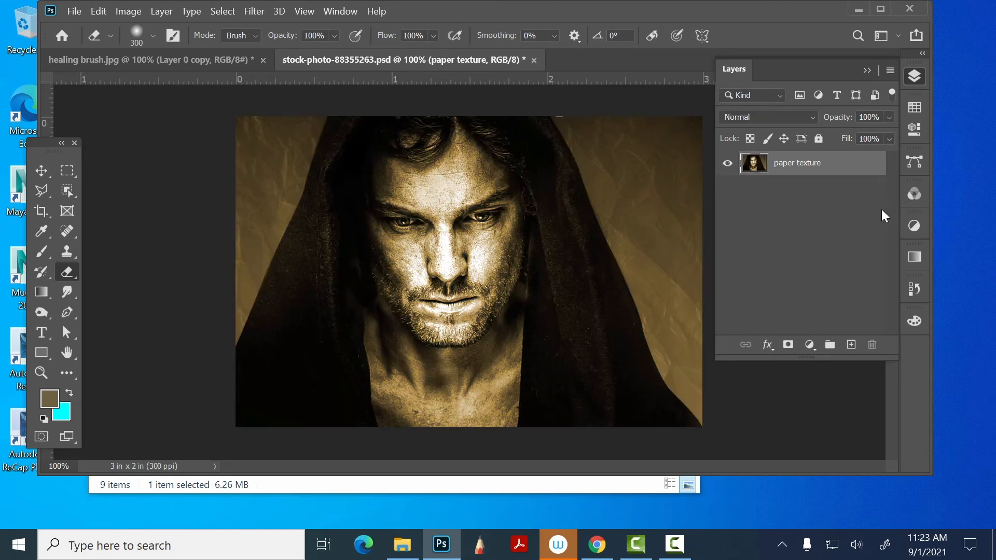
key("ctrl+z")
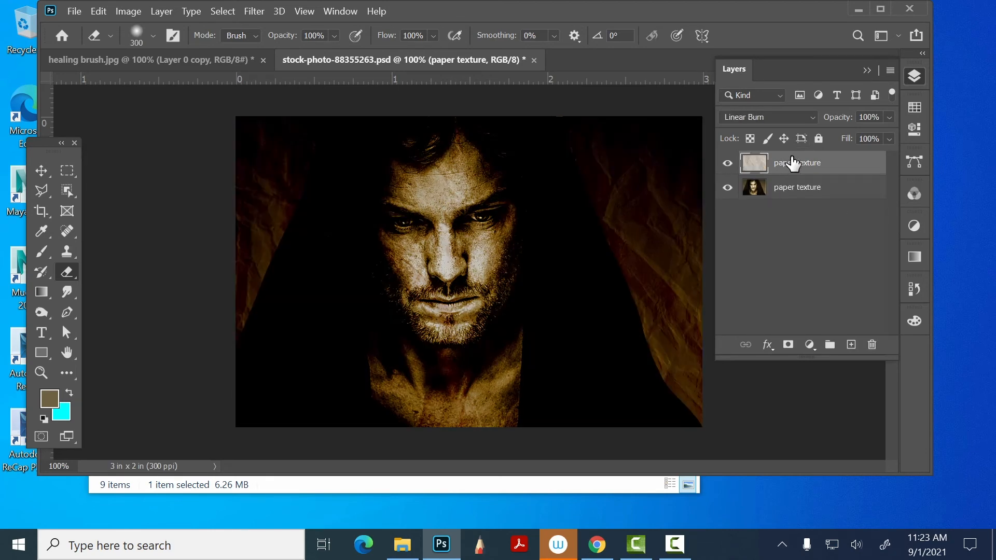
- Set the Eraser opacity to 17% and erase the upper paper texture layer over the man's face
left_click(334, 35)
left_click_drag(364, 52, 302, 52)
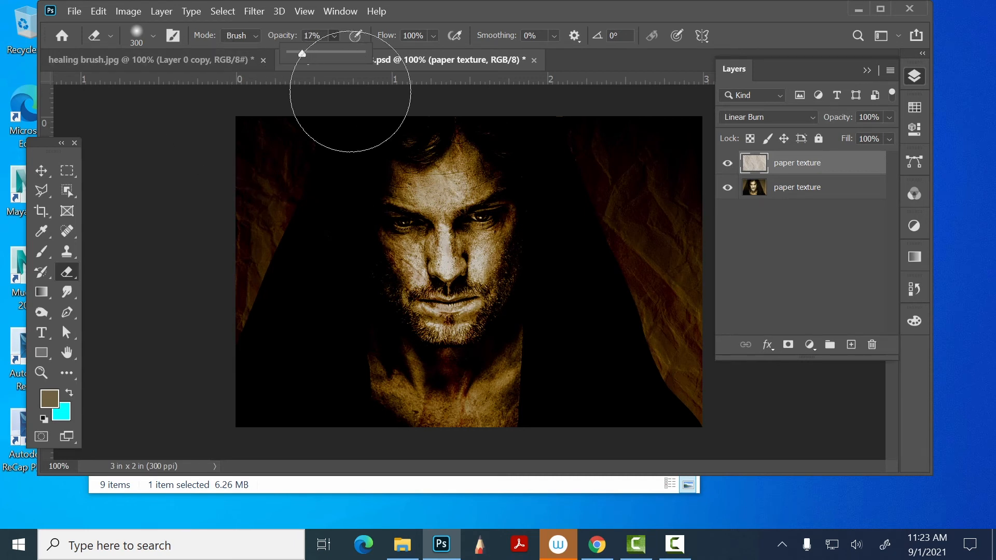
mouse_move(455, 198)
left_mouse_down()
mouse_move(384, 176)
mouse_move(448, 219)
mouse_move(421, 245)
mouse_move(480, 221)
mouse_move(491, 360)
mouse_move(479, 382)
mouse_move(427, 341)
mouse_move(453, 369)
mouse_move(385, 338)
mouse_move(362, 277)
mouse_move(412, 225)
mouse_move(479, 208)
mouse_move(505, 237)
mouse_move(457, 199)
mouse_move(494, 221)
mouse_move(483, 298)
mouse_move(509, 345)
mouse_move(439, 265)
mouse_move(446, 292)
left_mouse_up()
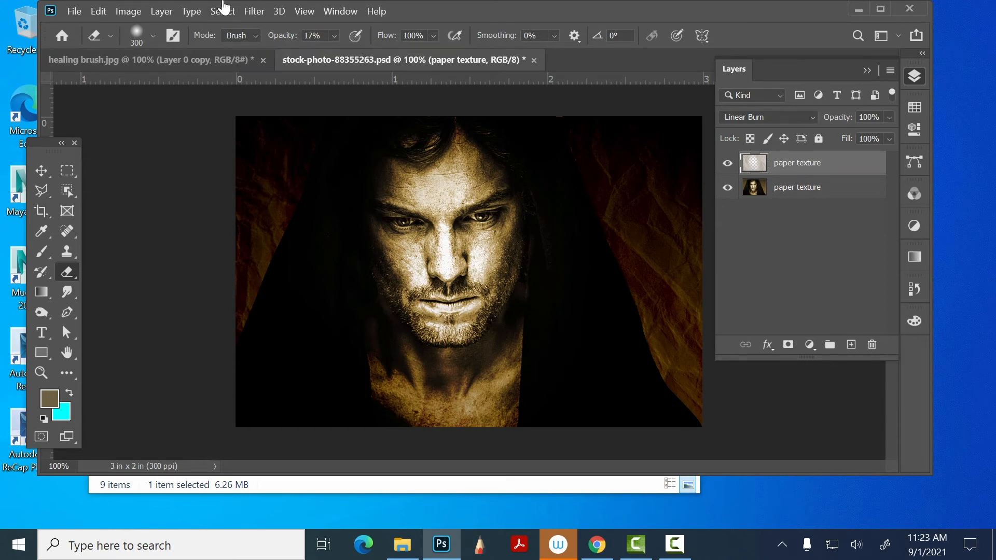
- Close stock-photo-88355263.psd and healing brush.jpg without saving, and dismiss the cloud documents notice
left_click(534, 60)
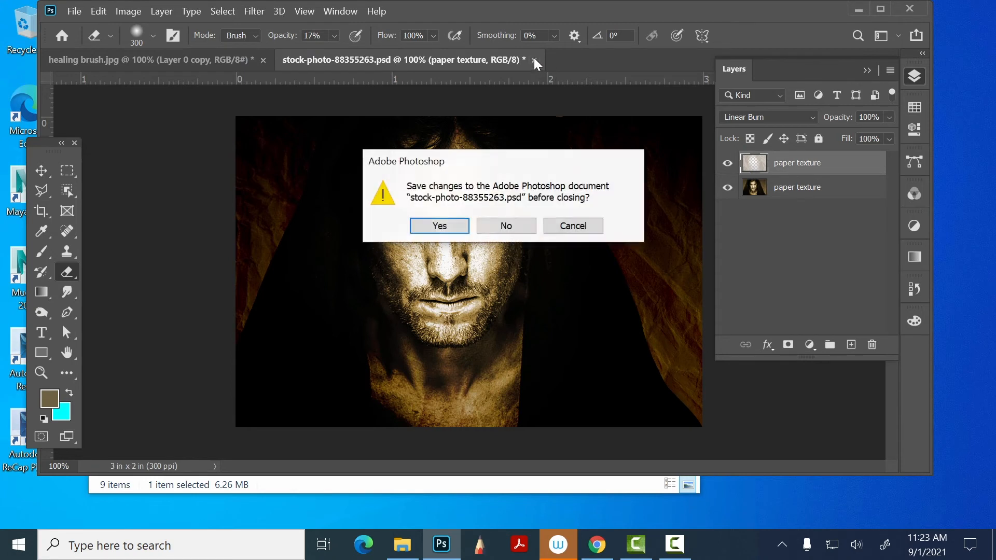
left_click(511, 227)
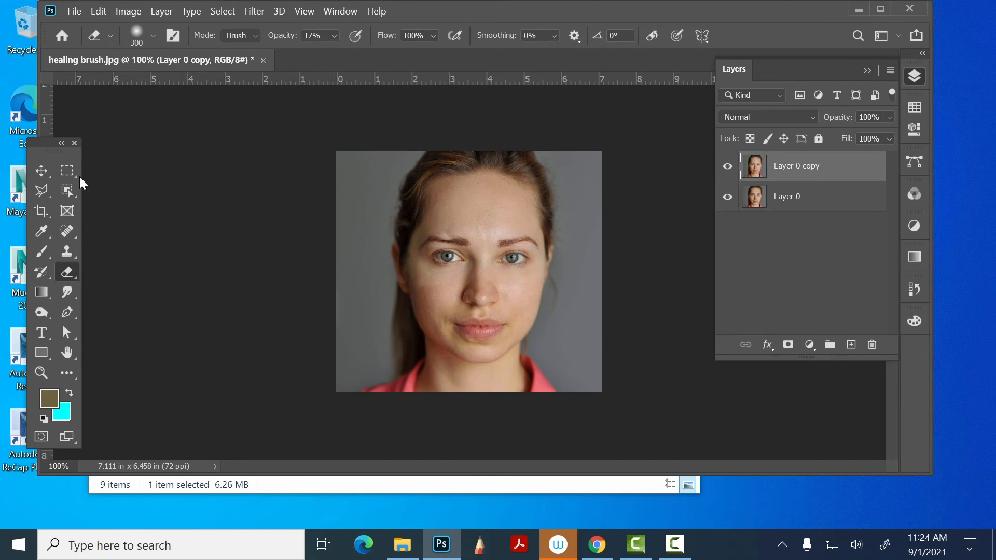
left_click(41, 170)
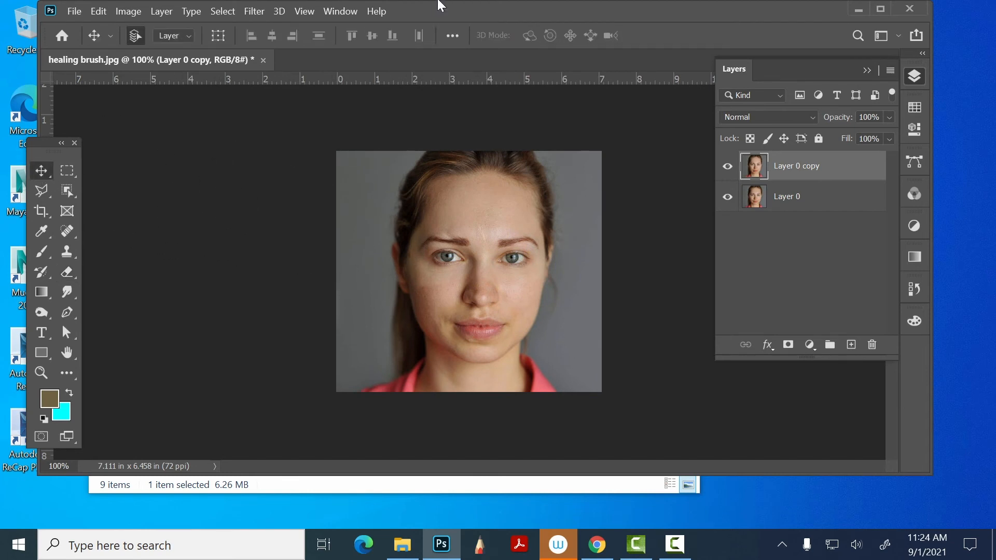
left_click(263, 59)
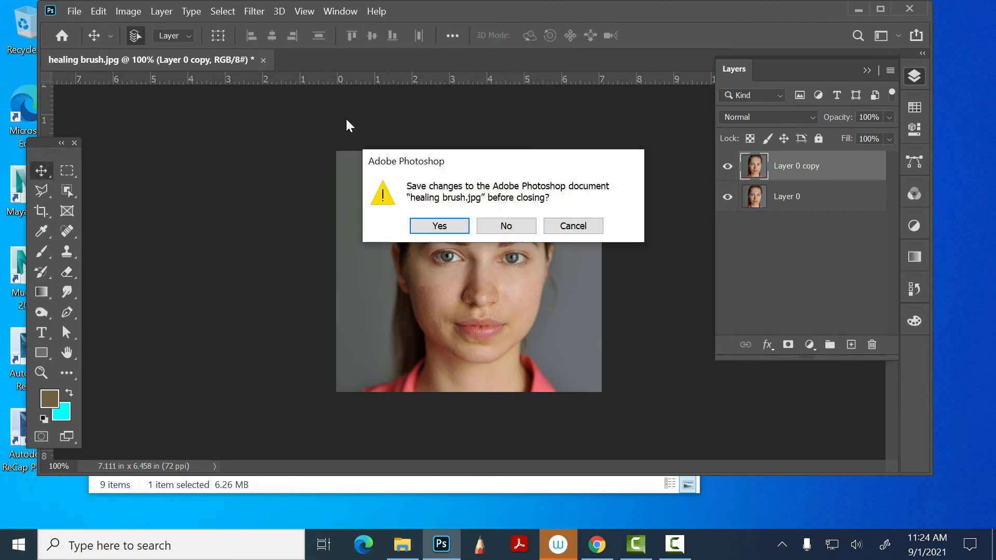
left_click(504, 225)
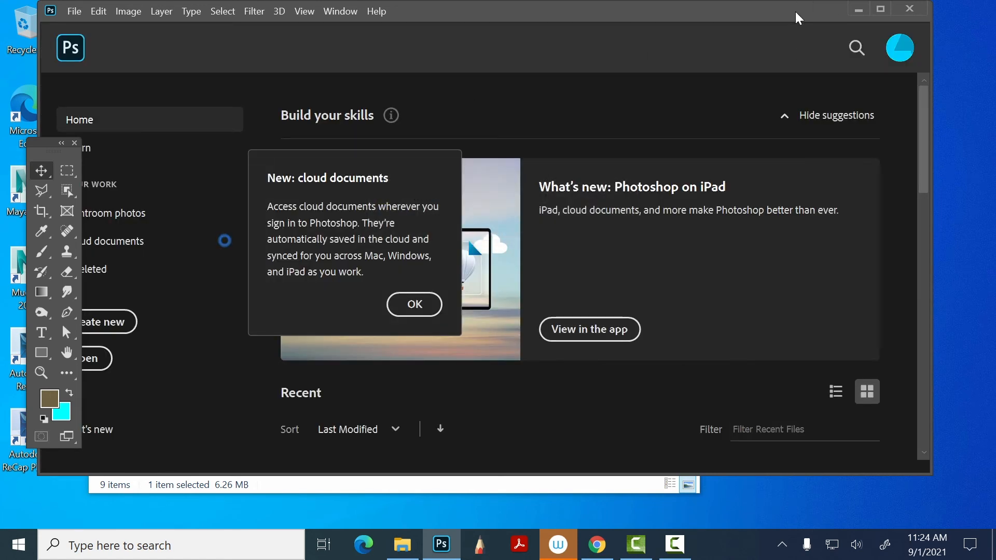
left_click(418, 306)
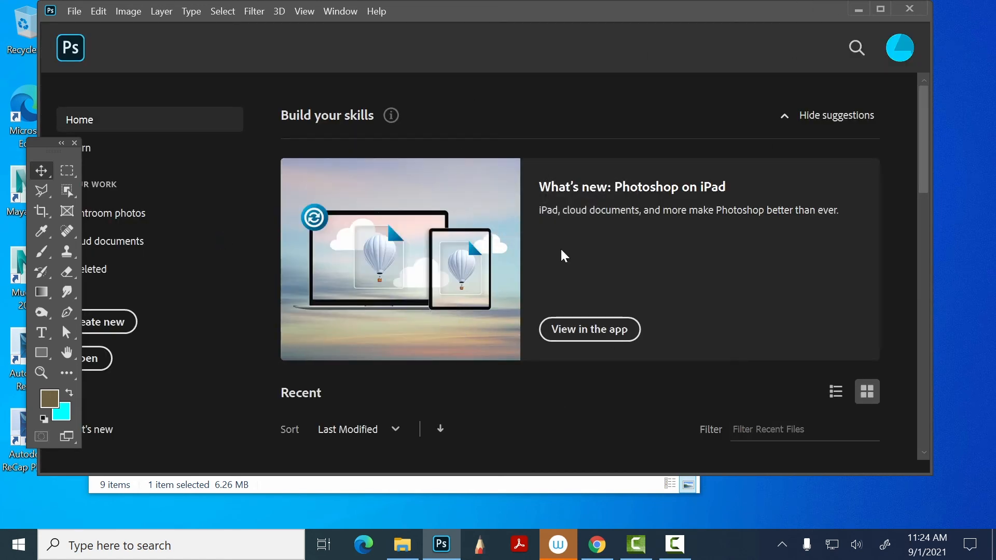
- Minimize Photoshop, look through the cowboys folder in tomorrows class files, and close the folder window
left_click(857, 9)
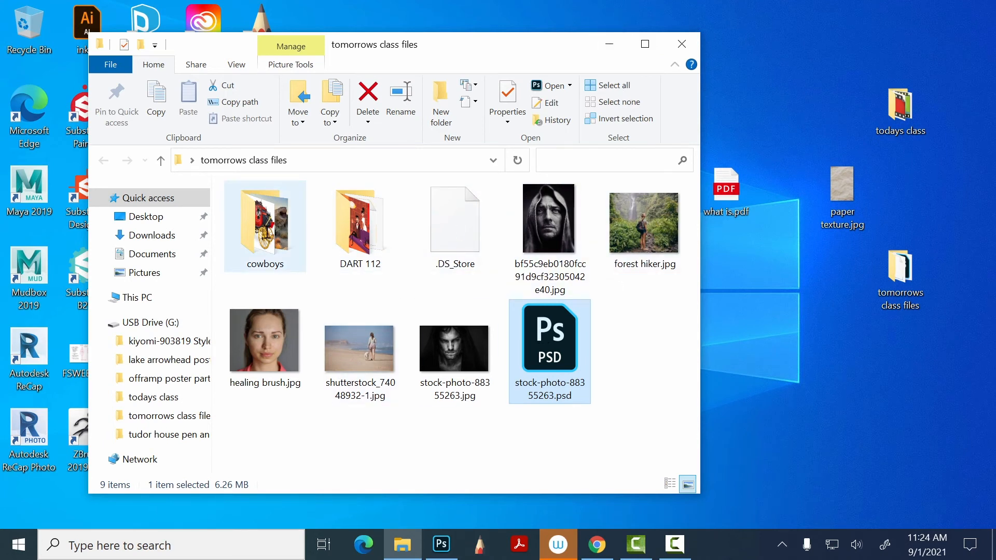
double_click(265, 229)
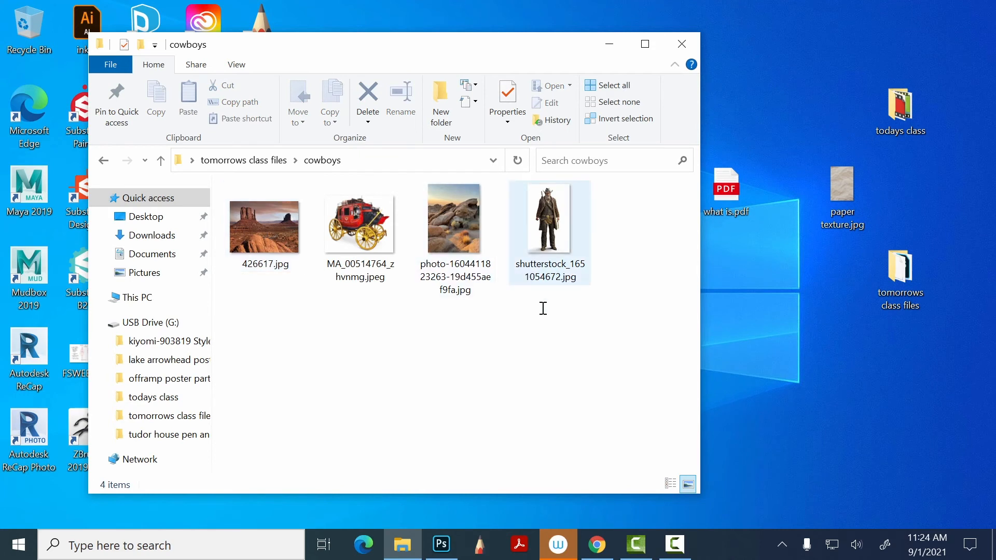
left_click(103, 161)
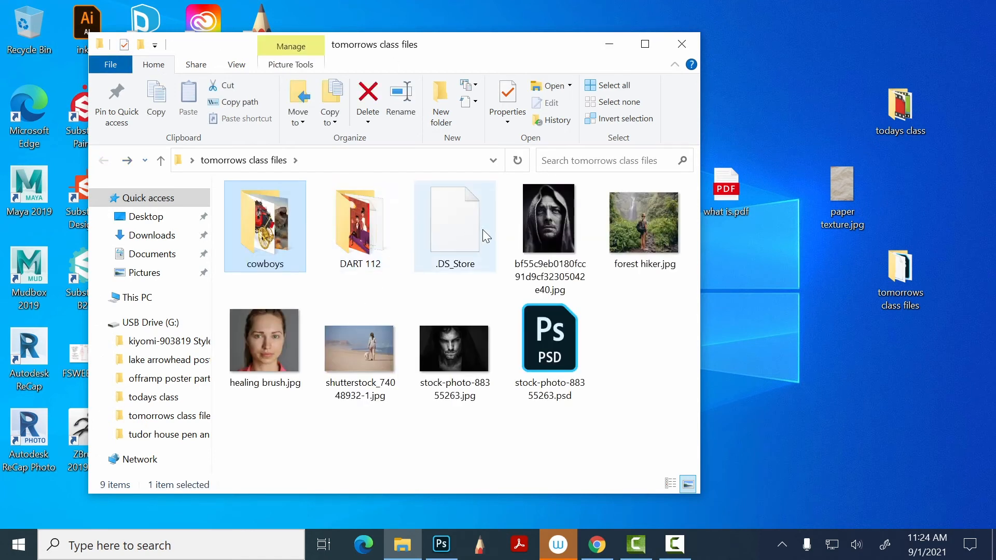
left_click(681, 42)
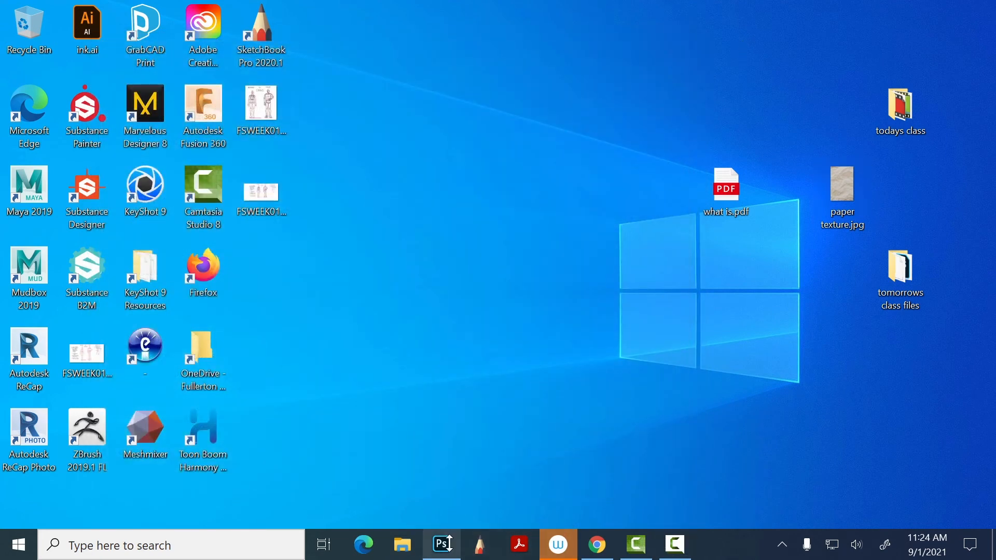
- Switch to Chrome and go to google.com in the tab showing the paper texture image
left_click(597, 545)
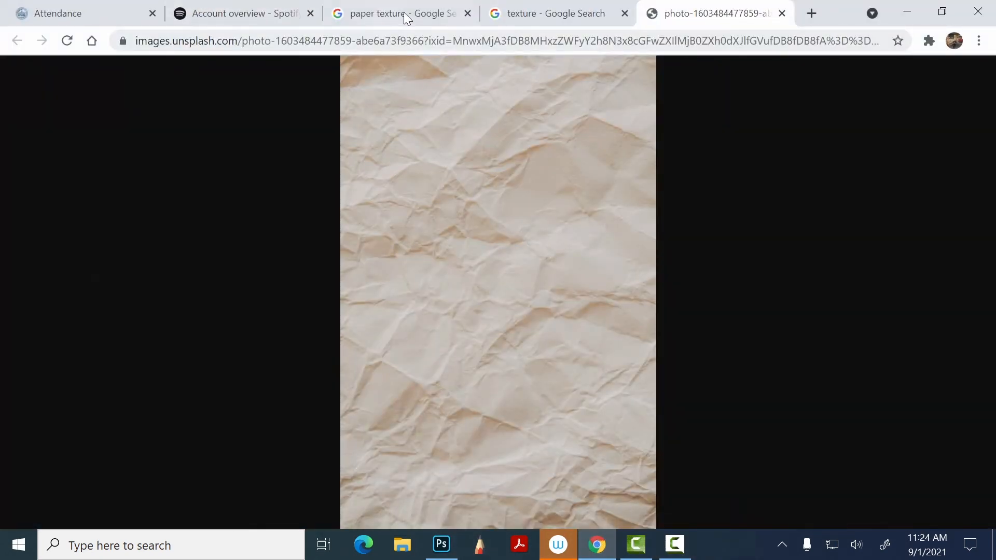
left_click(446, 41)
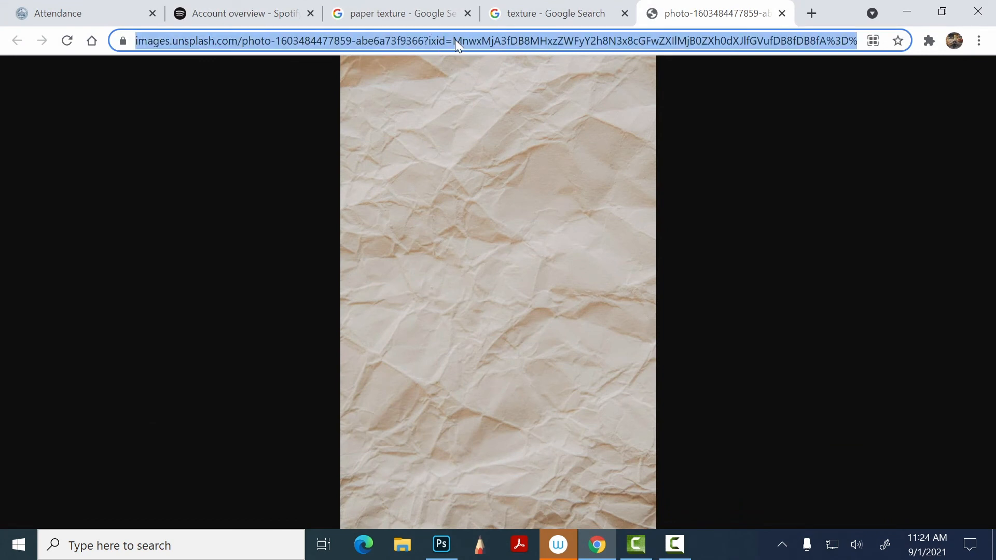
type("google.com")
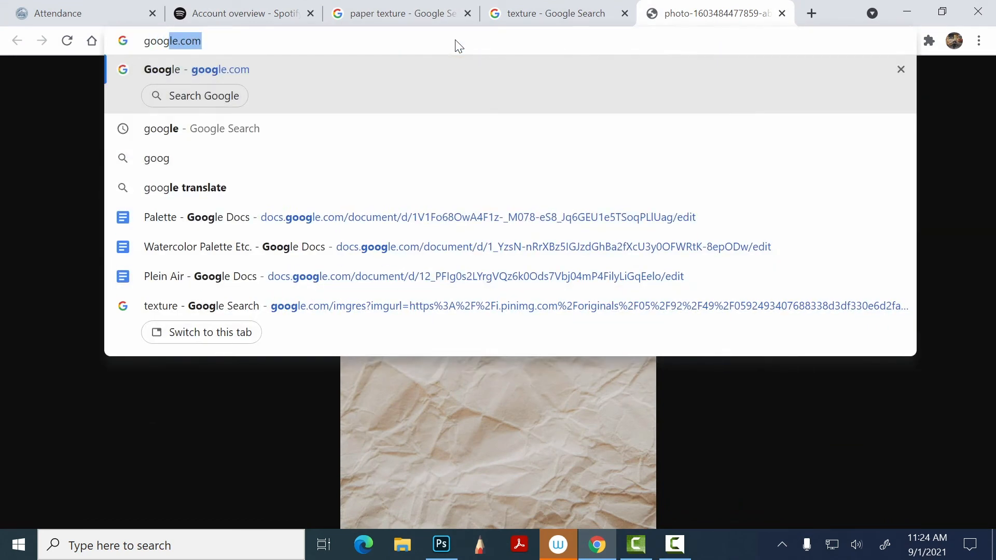
key("Return")
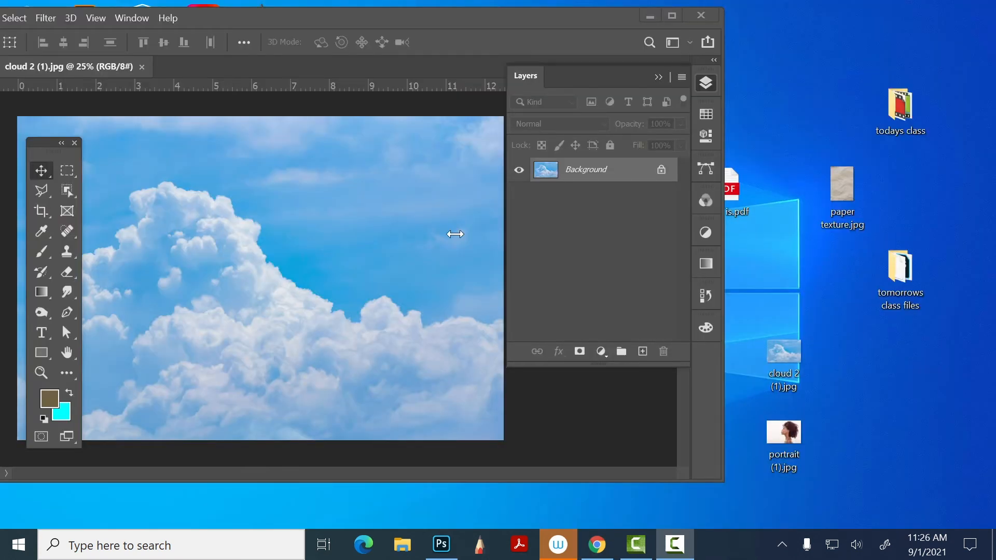
- Copy the cloud image into portrait (1).jpg as a new layer and close cloud 2 (1).jpg
left_click_drag(270, 14, 458, 22)
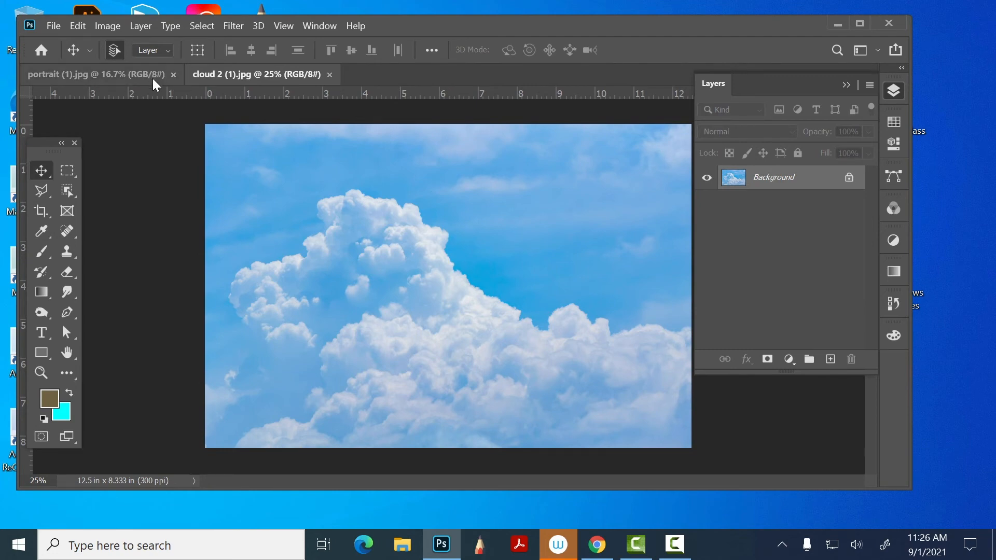
left_click(136, 74)
left_click_drag(531, 21, 509, 12)
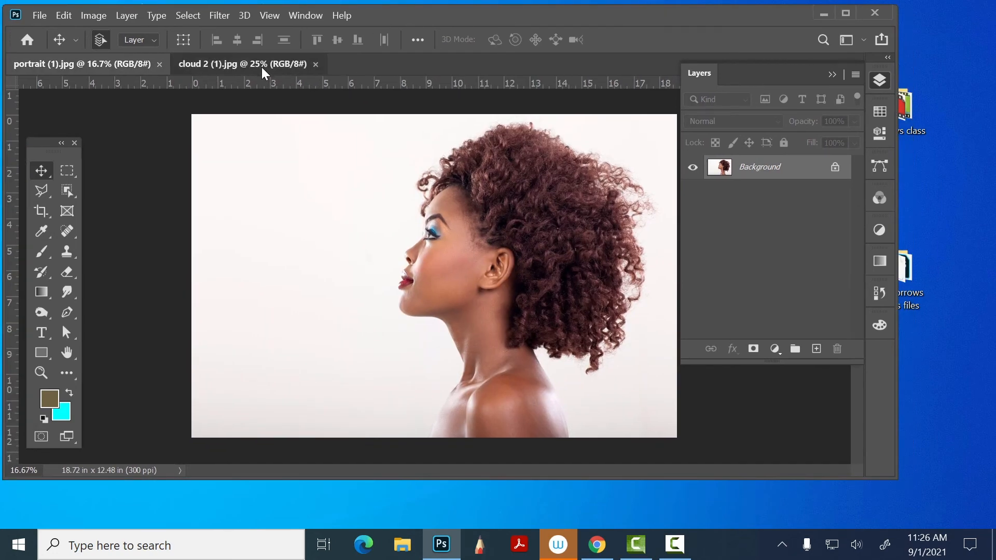
left_click_drag(262, 67, 495, 21)
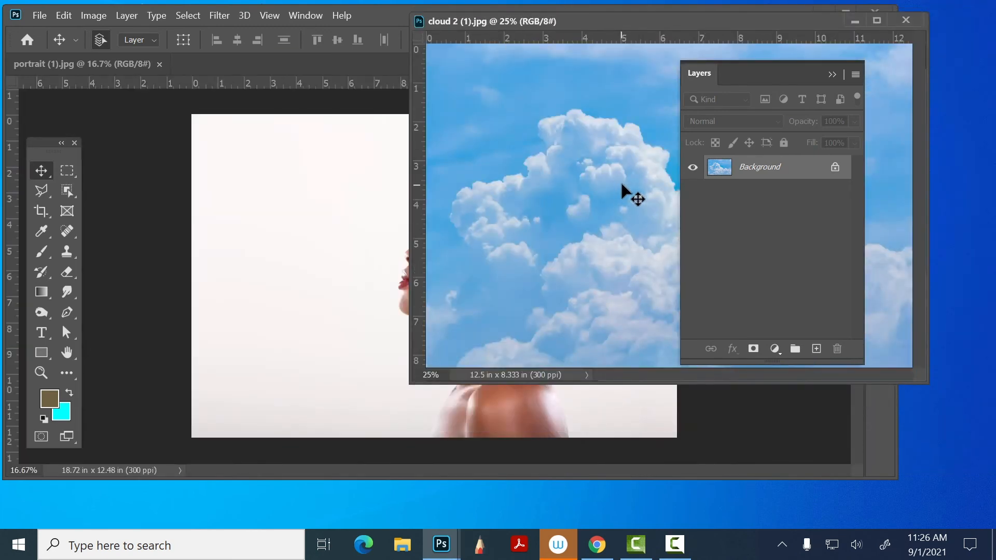
left_click_drag(652, 150, 363, 327)
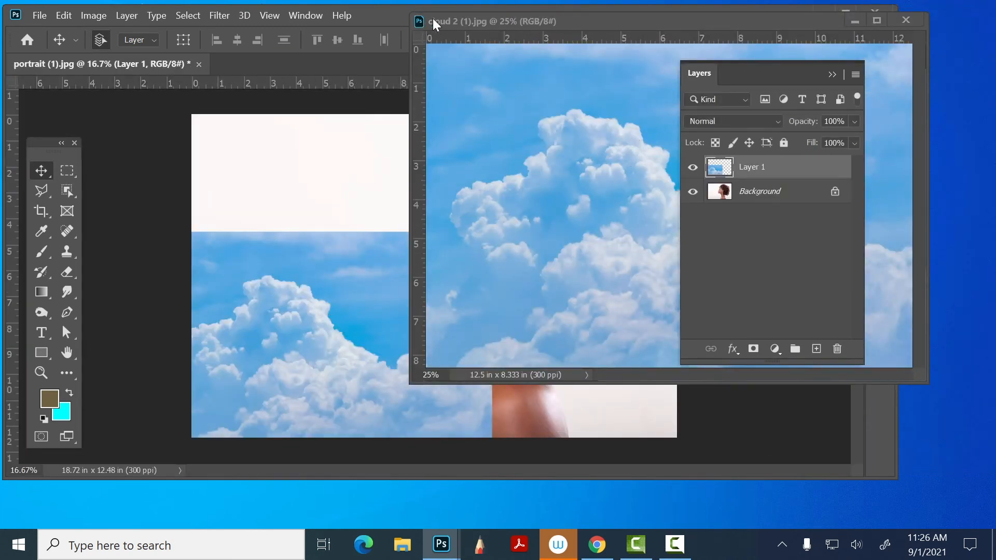
left_click(906, 20)
- Align the cloud layer with the canvas's upper-left corner and scale it to about 156% so it covers the whole canvas
left_click_drag(395, 318, 403, 192)
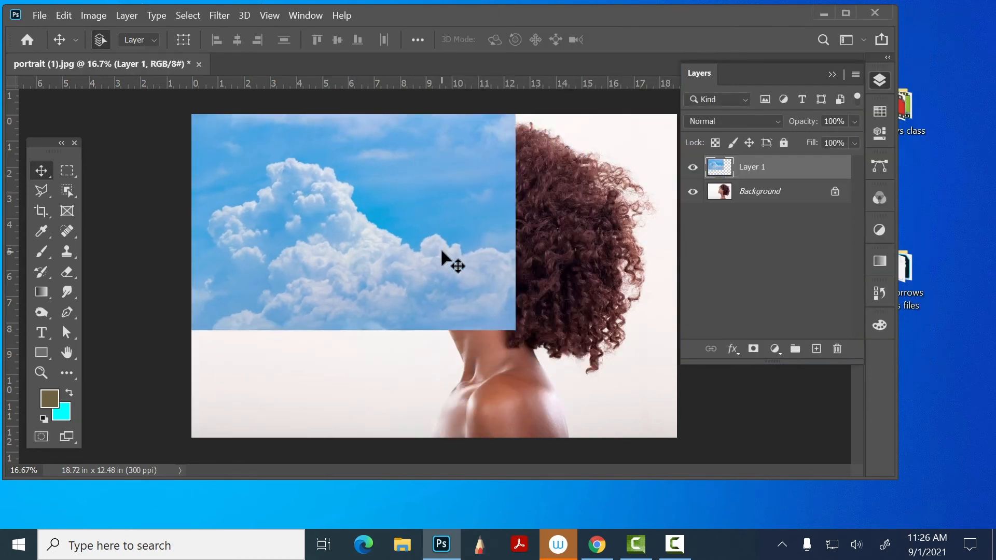
key("ctrl+t")
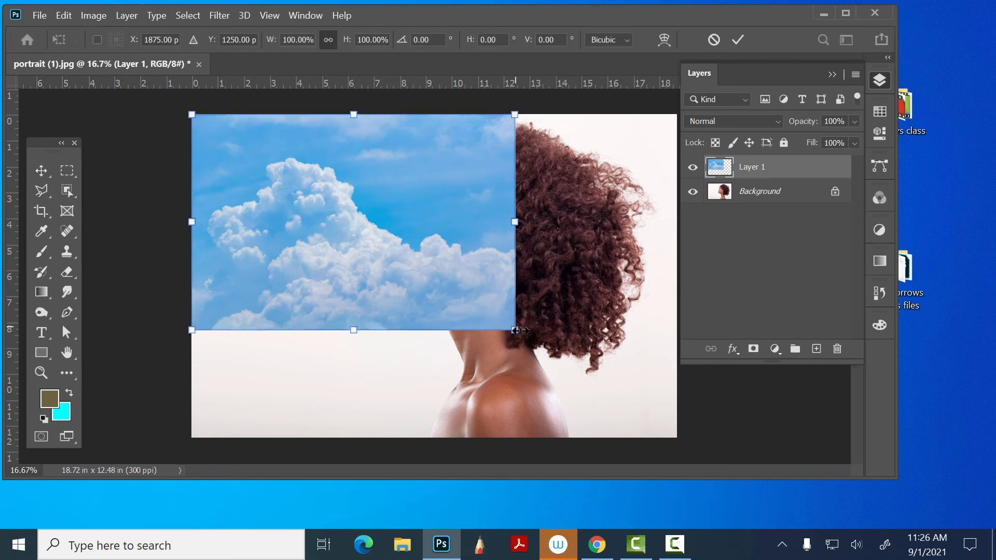
left_click_drag(517, 331, 696, 450)
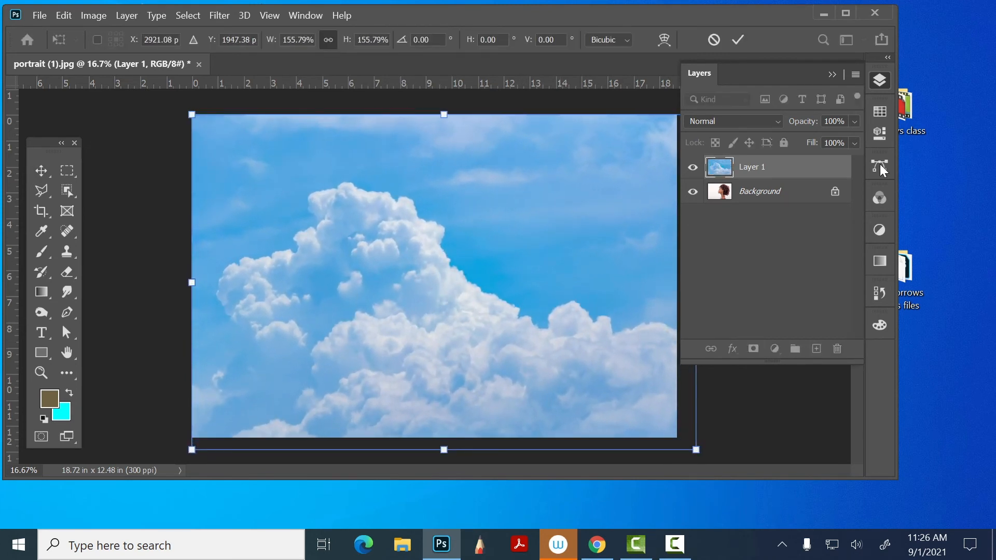
key("Return")
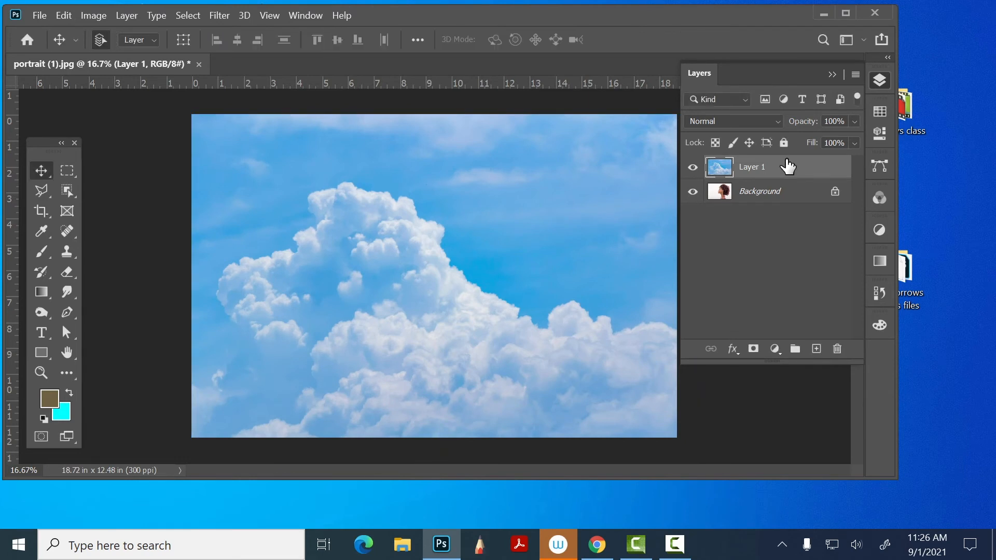
- Unlock the portrait's Background layer and move the cloud layer beneath it
left_click(835, 192)
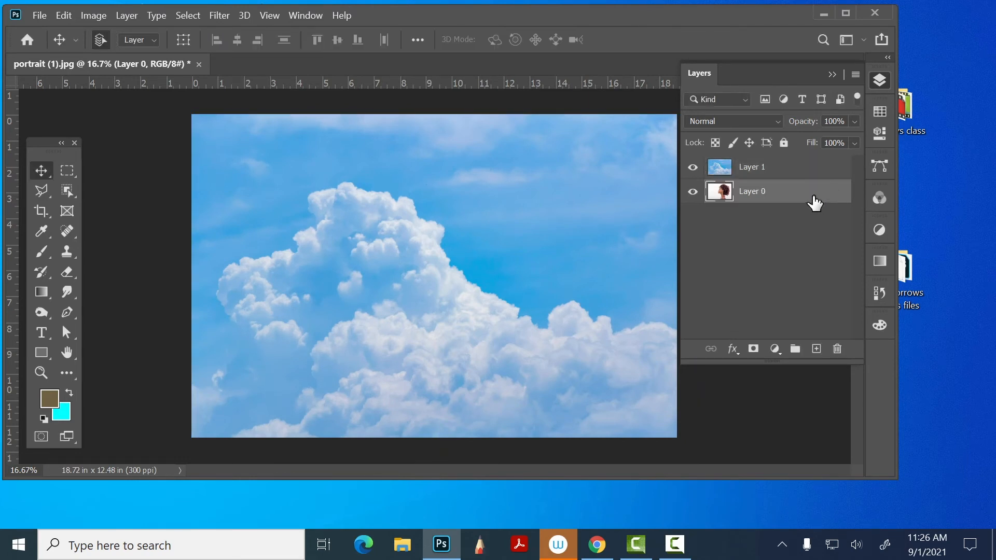
left_click_drag(783, 169, 723, 213)
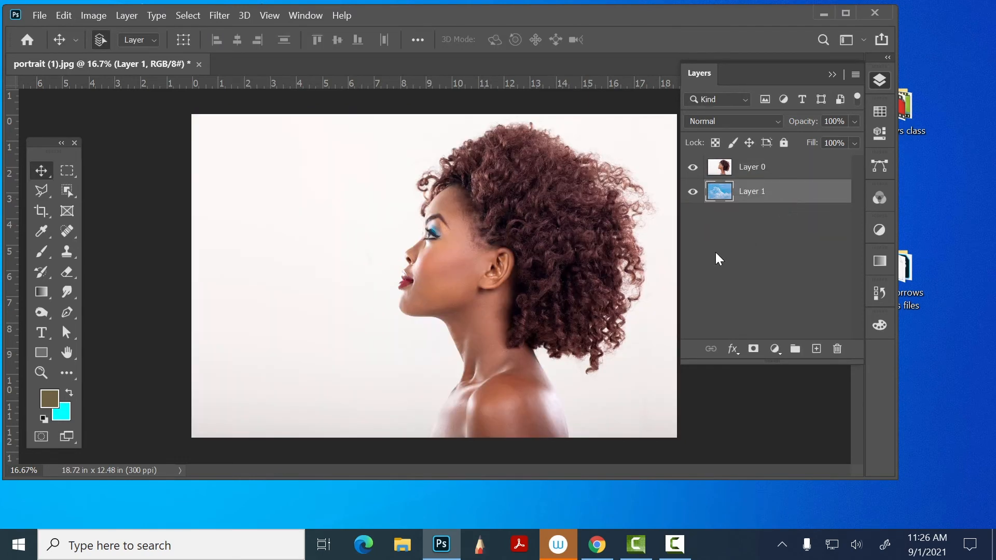
left_click(811, 157)
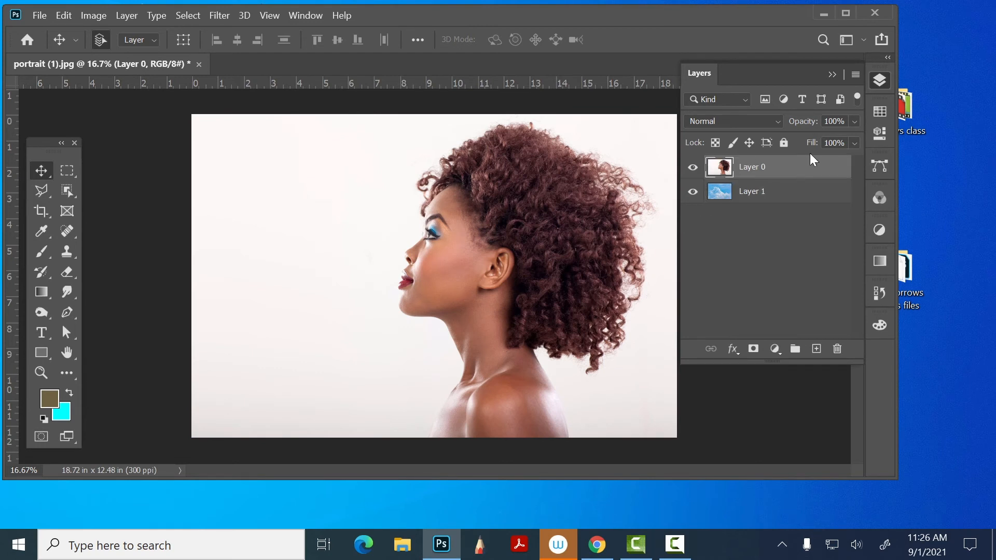
- Lower the portrait layer's opacity to 49%
left_click(855, 121)
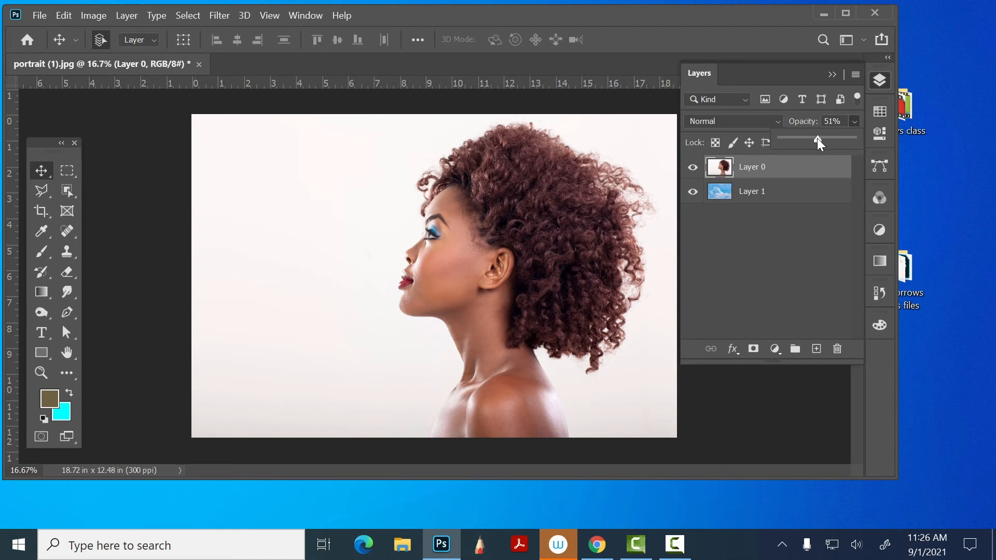
left_click_drag(817, 138, 814, 138)
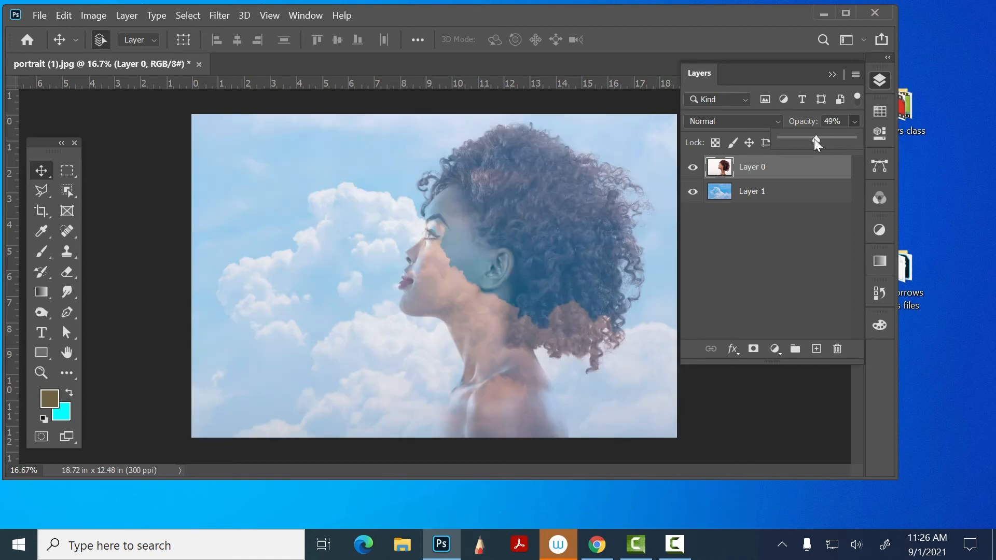
left_click(717, 197)
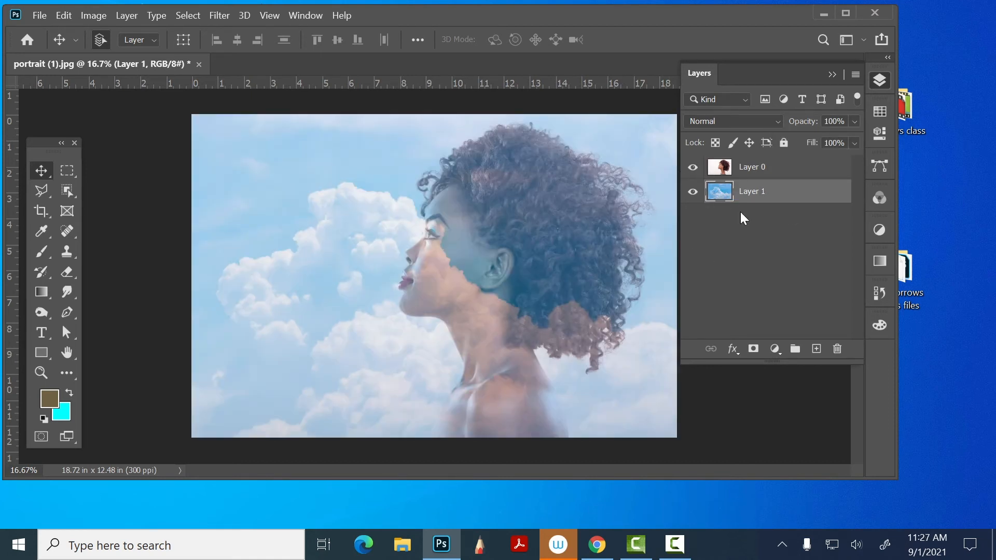
left_click(742, 166)
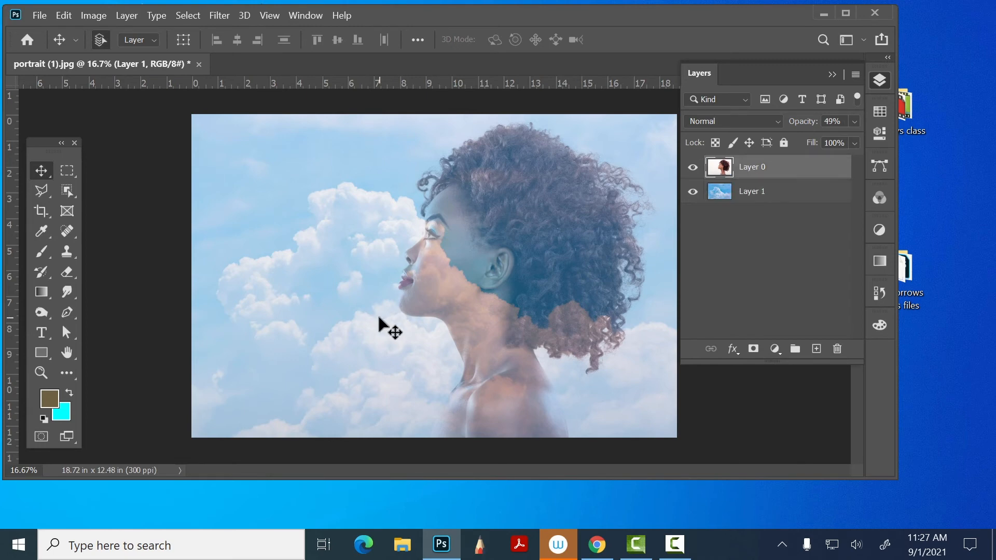
- Shift the cloud layer over the woman's face and hair and scale it to 113.53%, reaching the canvas's lower edge
left_click_drag(379, 318, 429, 334)
key("ctrl+z")
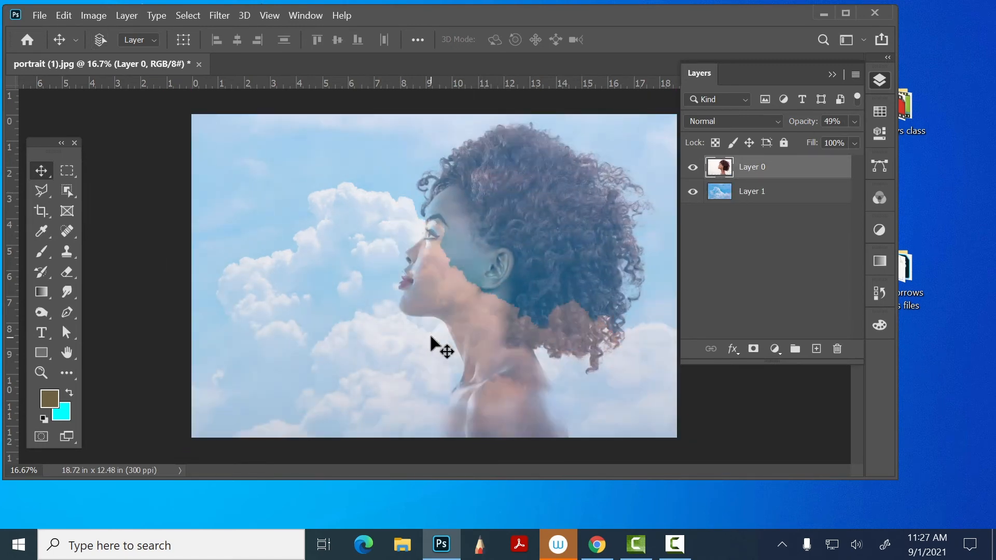
left_click(760, 195)
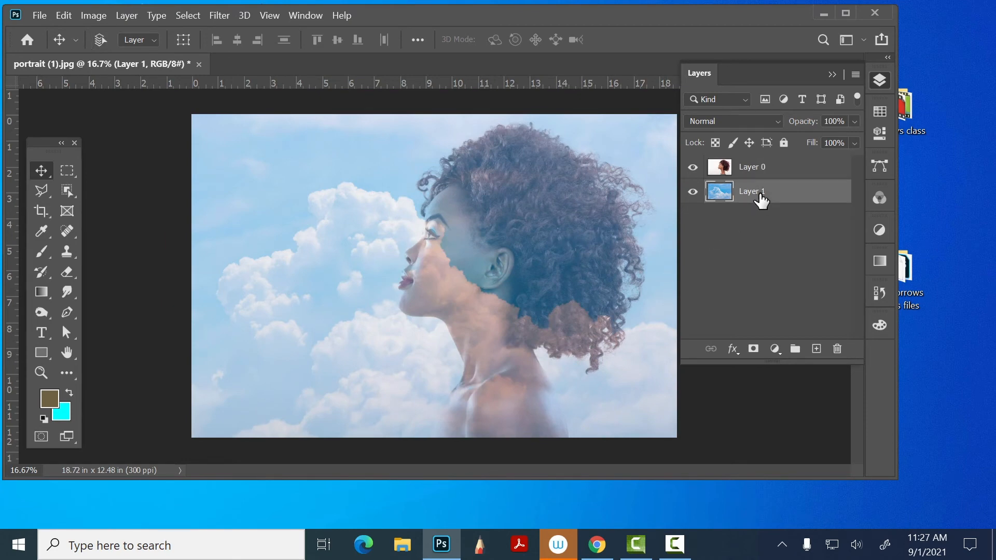
key("ctrl+t")
left_click_drag(422, 328, 589, 284)
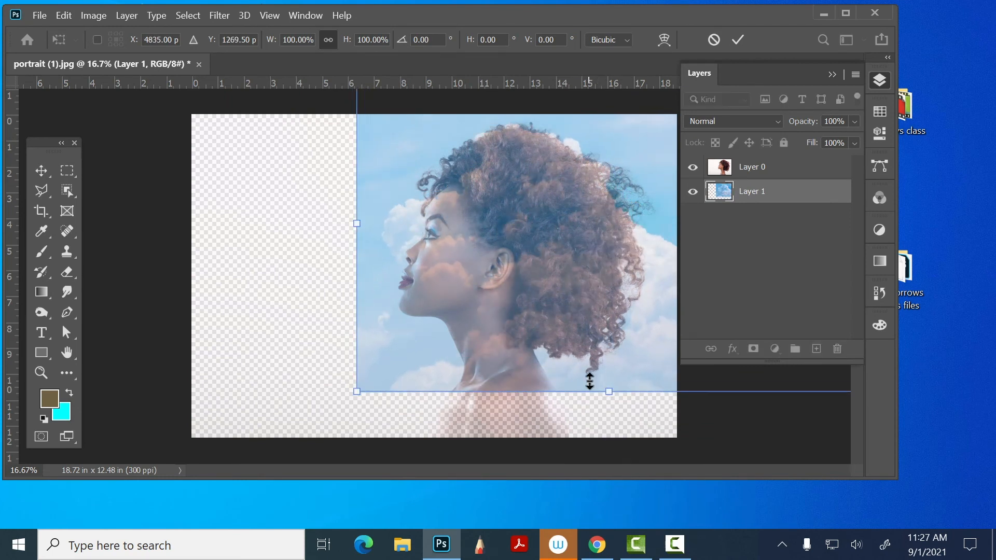
left_click_drag(609, 392, 622, 432)
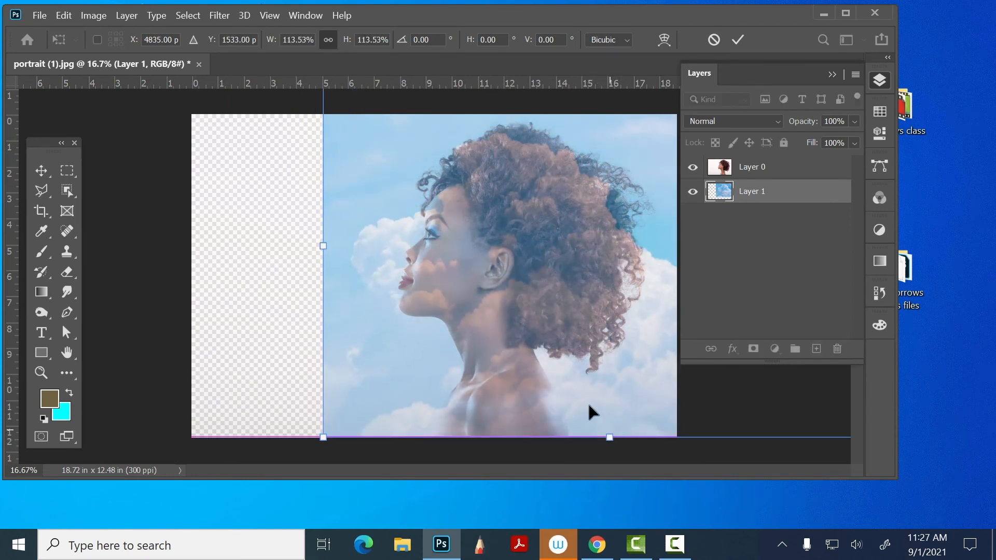
left_click_drag(530, 368, 567, 367)
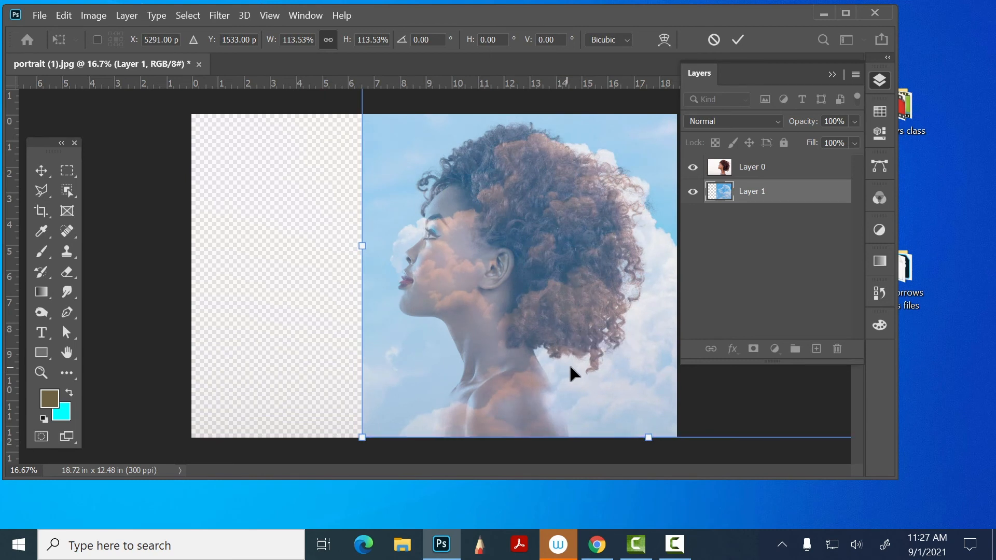
- Set the portrait layer's opacity to 100% and add a layer mask to it
left_click(801, 162)
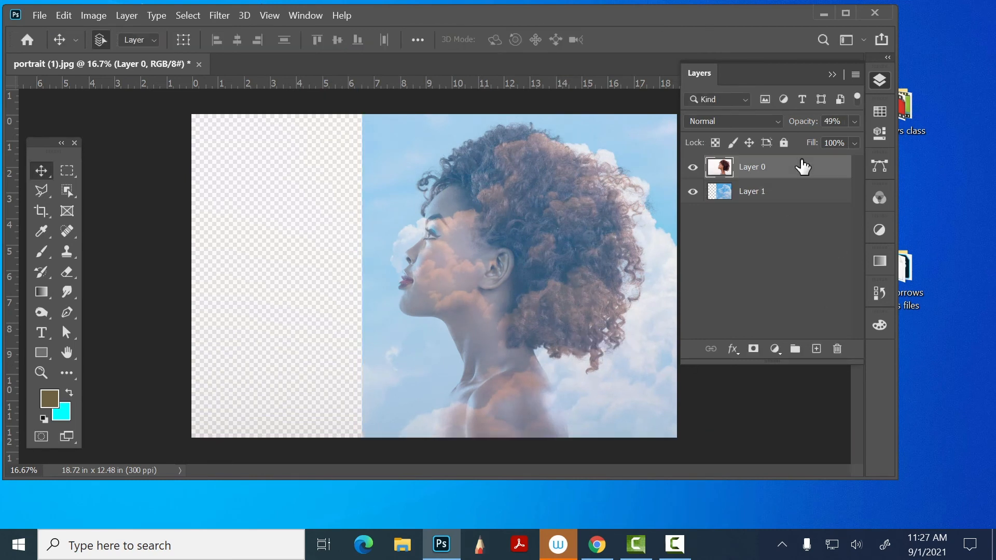
left_click(855, 122)
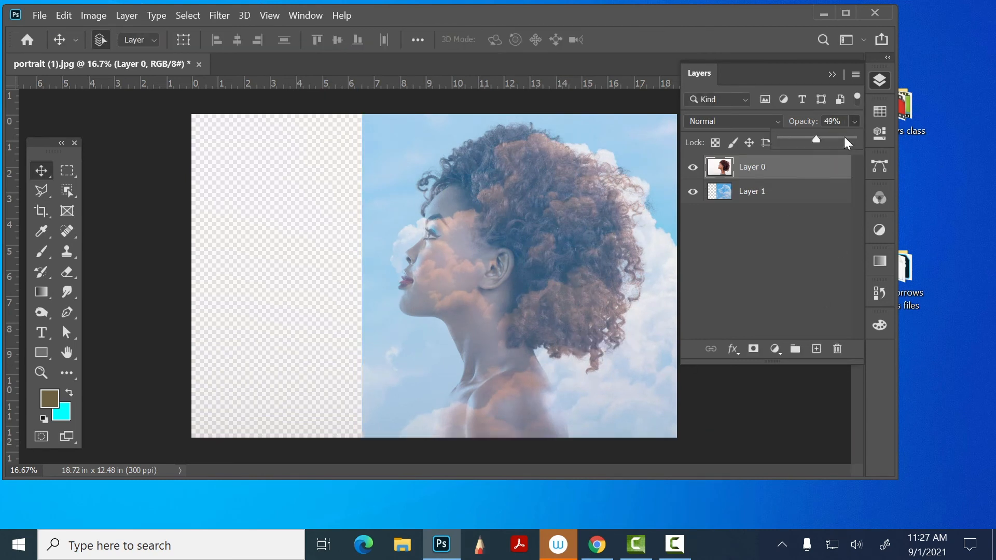
left_click_drag(818, 138, 984, 158)
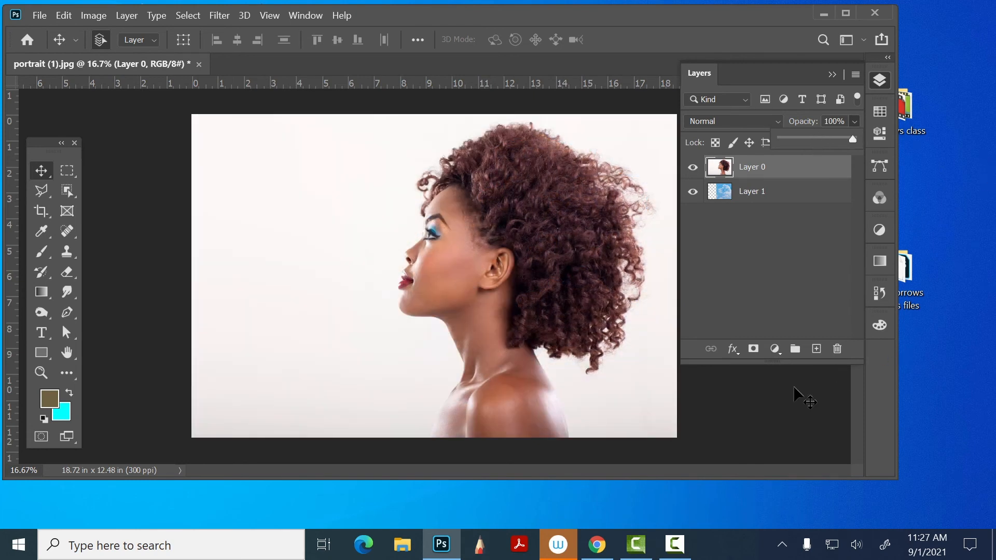
left_click(731, 171)
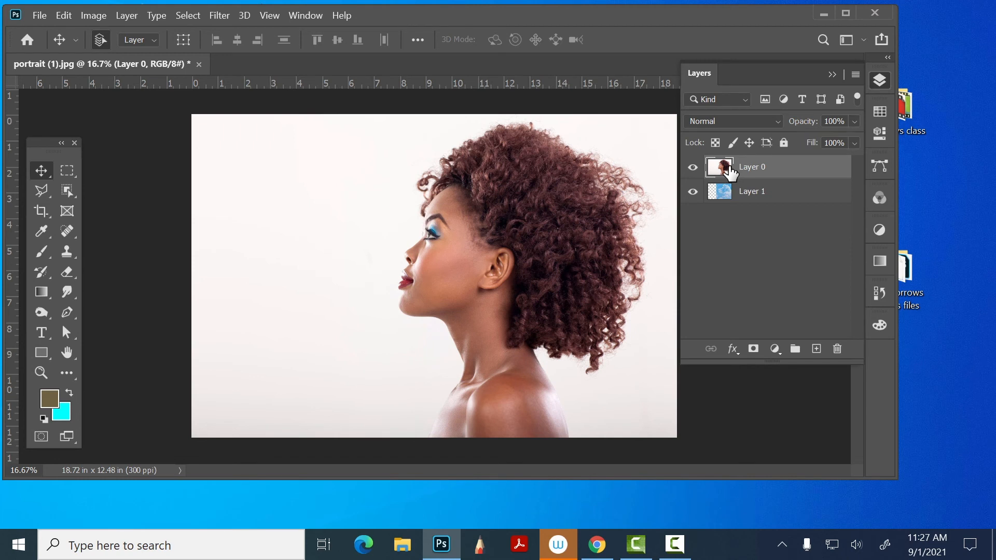
left_click(754, 350)
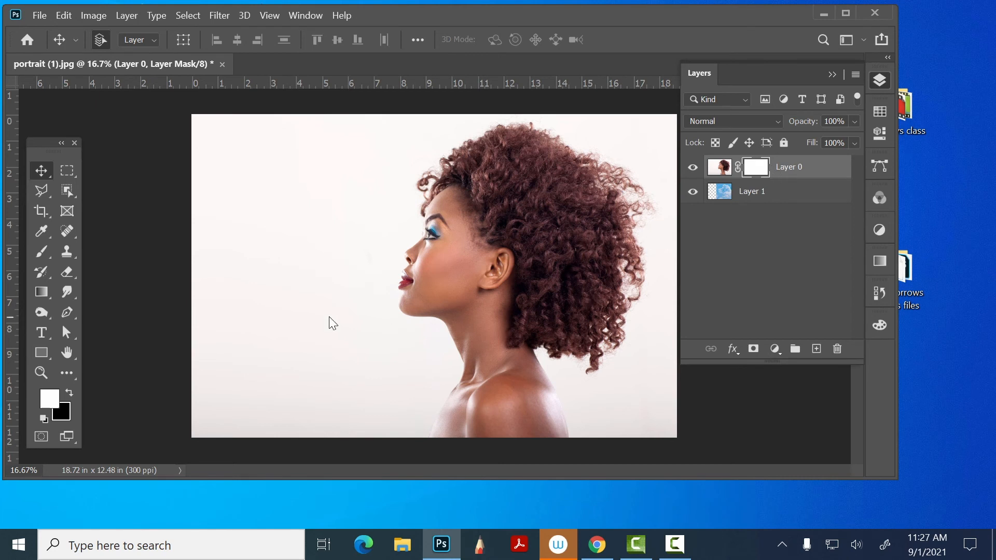
- Choose the Brush tool with the Soft Round Pressure Size preset
left_click(45, 247)
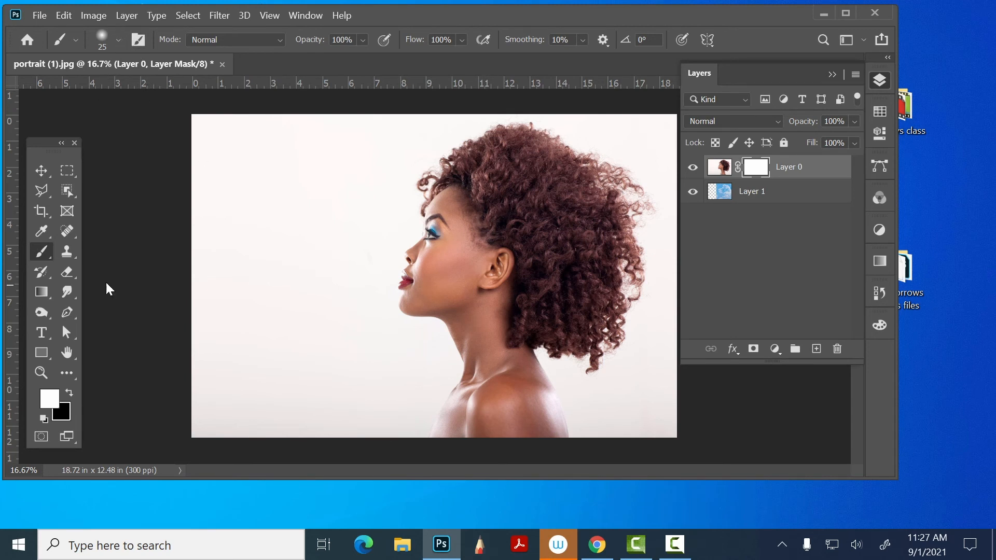
left_click(116, 39)
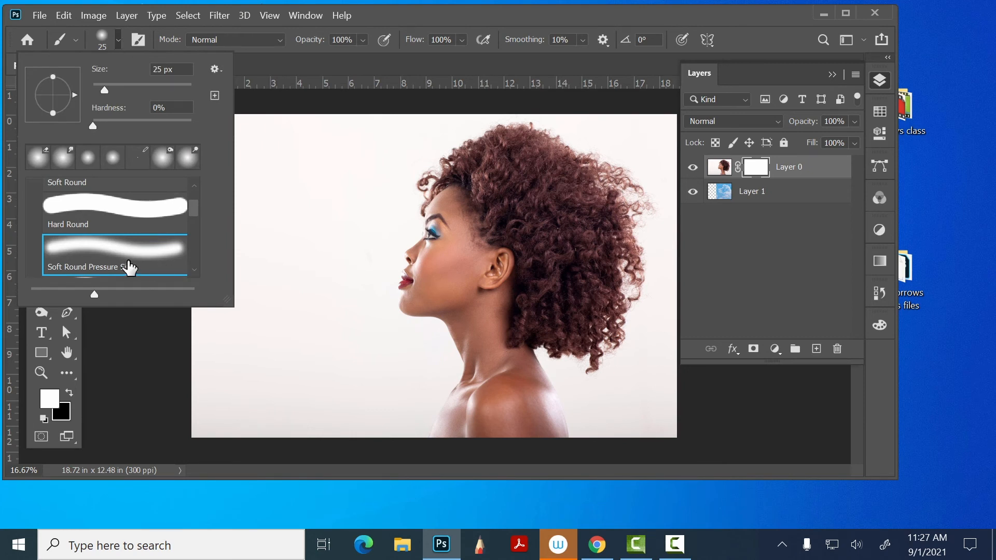
left_click(189, 211)
mouse_move(192, 210)
left_mouse_down()
mouse_move(195, 272)
mouse_move(207, 208)
left_mouse_up()
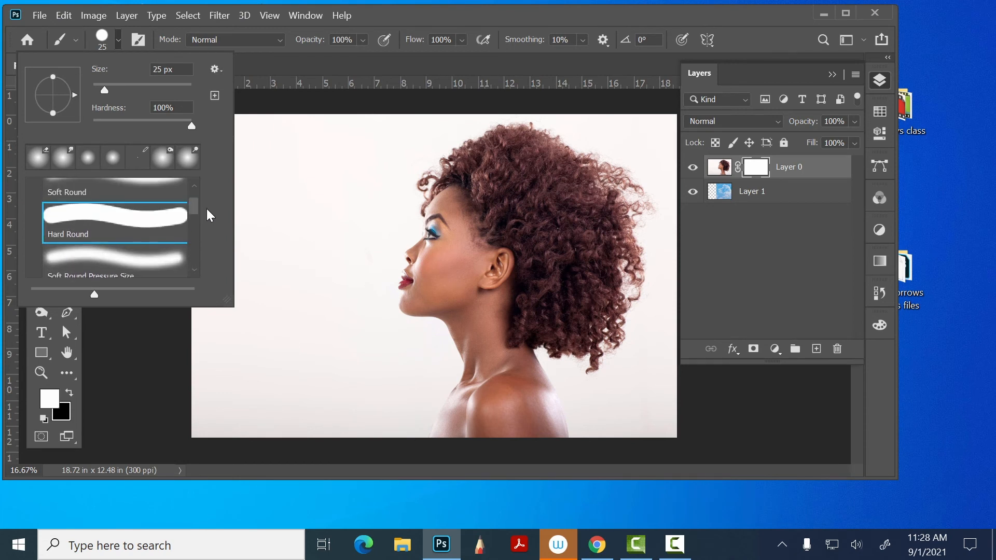
left_click(154, 262)
left_click(403, 11)
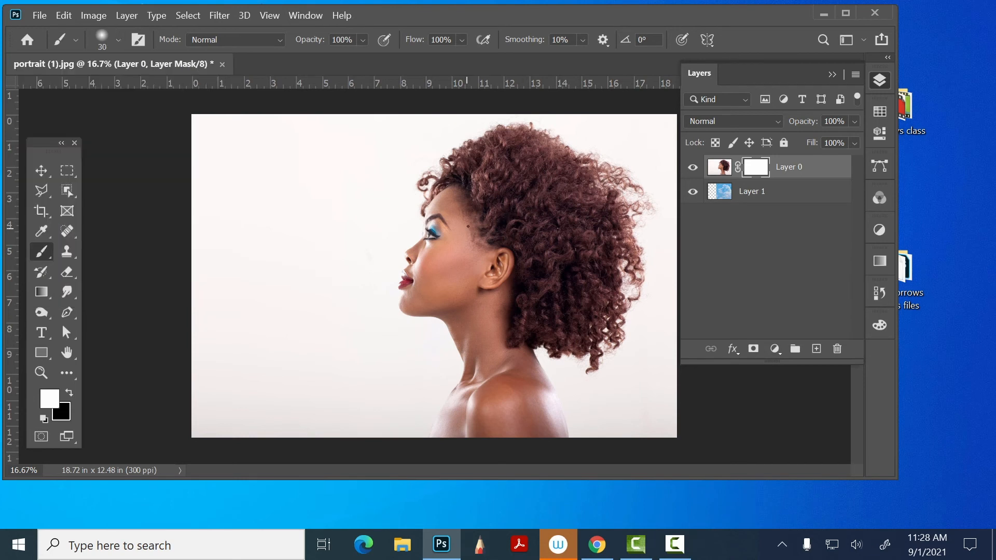
- Set the brush size to 800 px and its opacity to 39%
key("]")
key("]")
key("]")
key("]")
key("]")
key("]")
key("]")
key("]")
key("]")
key("]")
key("]")
key("]")
key("]")
key("]")
key("]")
key("]")
key("]")
key("]")
key("]")
key("]")
key("bracketleft")
key("bracketleft")
key("bracketleft")
key("bracketleft")
key("bracketleft")
key("bracketleft")
key("bracketright")
left_click(362, 40)
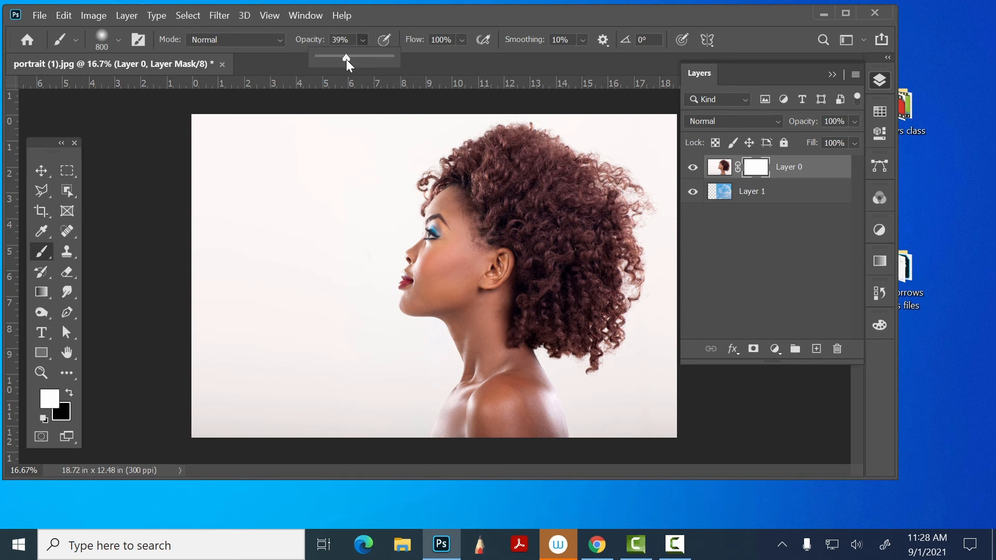
- Paint black on the portrait's layer mask over the face, neck, shoulder and front hair to blend in the clouds
left_click(45, 419)
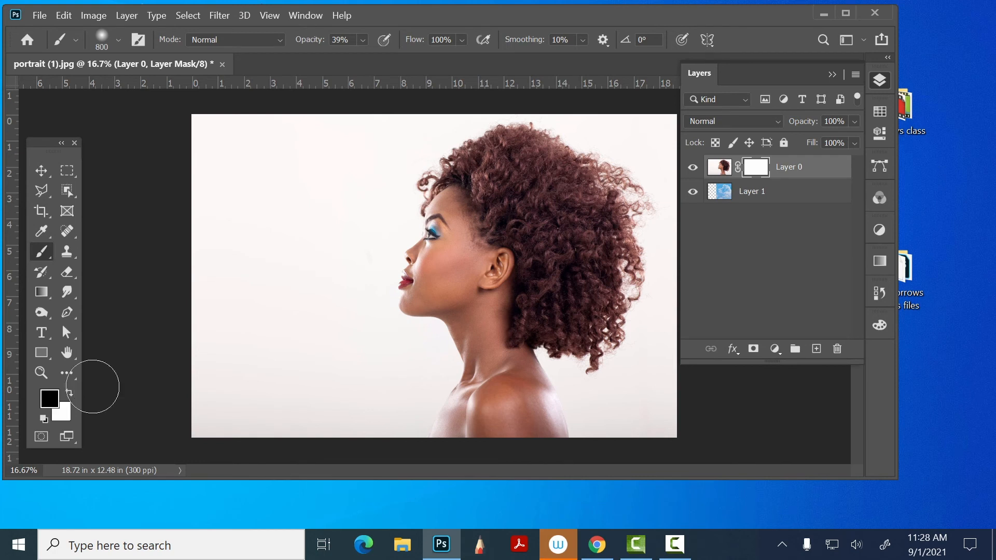
mouse_move(492, 235)
left_mouse_down()
mouse_move(496, 257)
mouse_move(493, 207)
mouse_move(529, 249)
mouse_move(517, 193)
mouse_move(565, 251)
mouse_move(548, 198)
mouse_move(494, 152)
mouse_move(476, 223)
mouse_move(467, 213)
mouse_move(463, 250)
left_mouse_up()
mouse_move(483, 303)
left_mouse_down()
mouse_move(441, 294)
mouse_move(477, 272)
mouse_move(451, 296)
mouse_move(455, 251)
left_mouse_up()
mouse_move(451, 259)
left_mouse_down()
mouse_move(505, 355)
mouse_move(501, 283)
mouse_move(494, 318)
mouse_move(504, 361)
mouse_move(491, 333)
mouse_move(517, 439)
mouse_move(499, 351)
mouse_move(514, 390)
mouse_move(519, 454)
mouse_move(528, 377)
mouse_move(539, 445)
mouse_move(503, 372)
mouse_move(474, 442)
mouse_move(514, 381)
mouse_move(469, 461)
left_mouse_up()
mouse_move(506, 253)
left_mouse_down()
mouse_move(493, 234)
mouse_move(494, 182)
mouse_move(436, 281)
mouse_move(449, 267)
mouse_move(429, 282)
mouse_move(434, 262)
mouse_move(442, 269)
mouse_move(436, 263)
mouse_move(449, 259)
left_mouse_up()
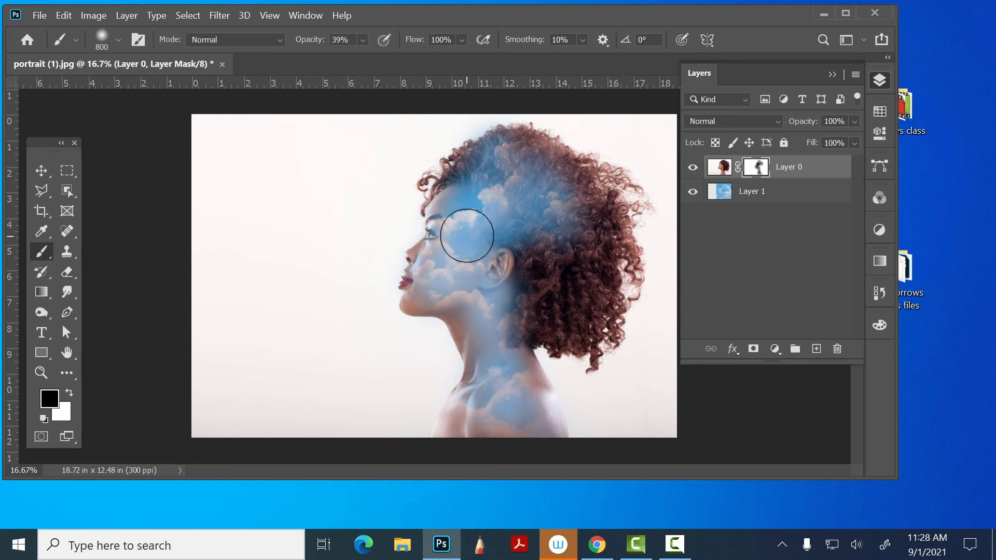
- Reduce the brush size to 200 px and paint more of the clouds into the face, jaw and neck
key("bracketleft")
key("bracketleft")
key("bracketleft")
key("bracketleft")
key("bracketleft")
key("bracketleft")
mouse_move(435, 252)
left_mouse_down()
mouse_move(413, 258)
mouse_move(441, 234)
mouse_move(408, 288)
mouse_move(418, 306)
mouse_move(439, 304)
mouse_move(402, 308)
mouse_move(466, 322)
mouse_move(467, 303)
mouse_move(450, 311)
mouse_move(466, 365)
mouse_move(455, 345)
mouse_move(450, 308)
mouse_move(503, 388)
mouse_move(479, 309)
left_mouse_up()
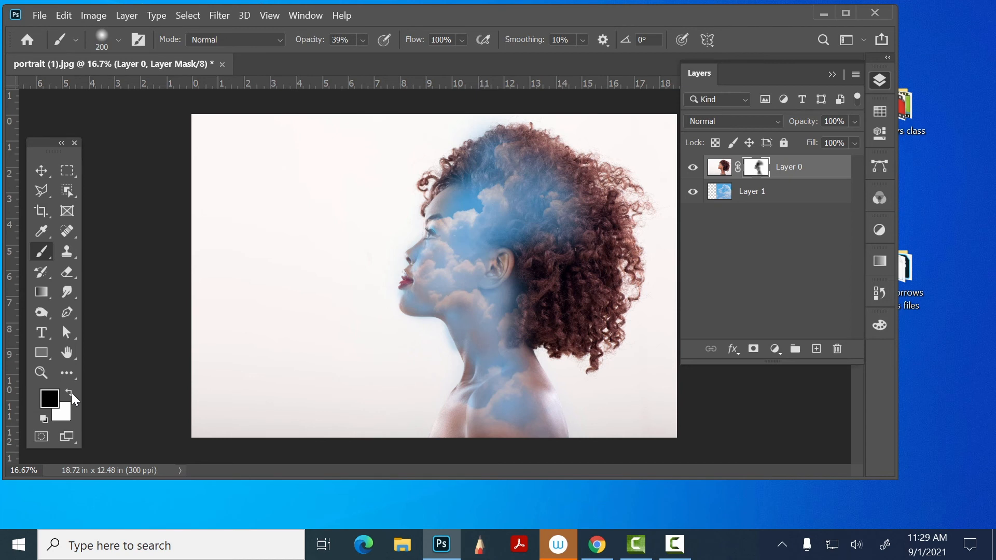
- Paint white on the mask with a 600 px brush to bring the hair back, and switch to the Zoom tool
key("x")
key("bracketright")
key("bracketright")
key("bracketright")
key("bracketright")
mouse_move(555, 177)
left_mouse_down()
mouse_move(532, 207)
mouse_move(534, 166)
mouse_move(477, 179)
mouse_move(502, 153)
mouse_move(475, 191)
mouse_move(492, 171)
mouse_move(528, 160)
mouse_move(534, 242)
mouse_move(487, 199)
mouse_move(537, 244)
mouse_move(513, 229)
mouse_move(531, 255)
mouse_move(513, 290)
mouse_move(519, 268)
mouse_move(510, 284)
mouse_move(555, 232)
mouse_move(549, 194)
mouse_move(561, 229)
mouse_move(494, 159)
left_mouse_up()
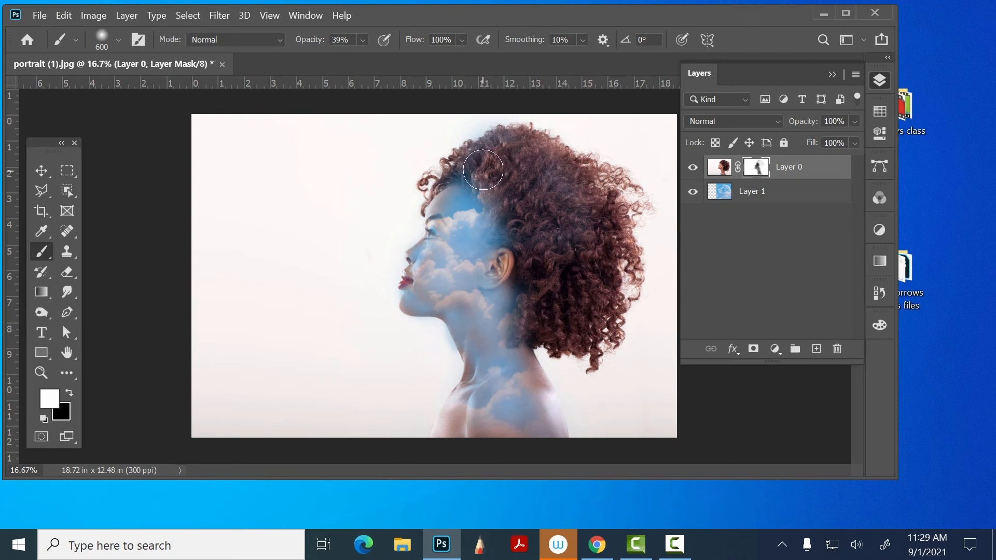
left_click(38, 368)
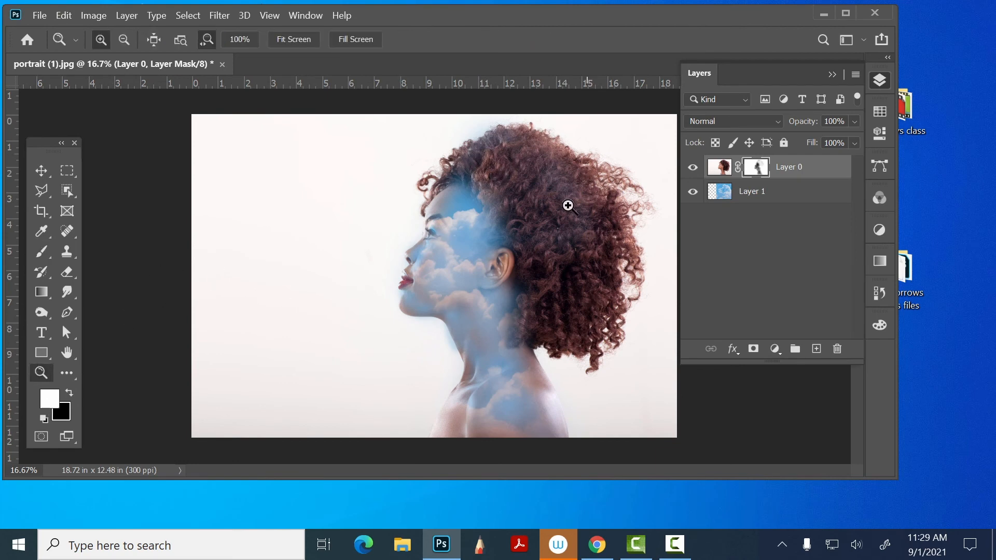
- Paint white on the portrait's layer mask with a 70 px brush along the nose and lips to clean off the blue spill
left_click_drag(402, 257, 496, 289)
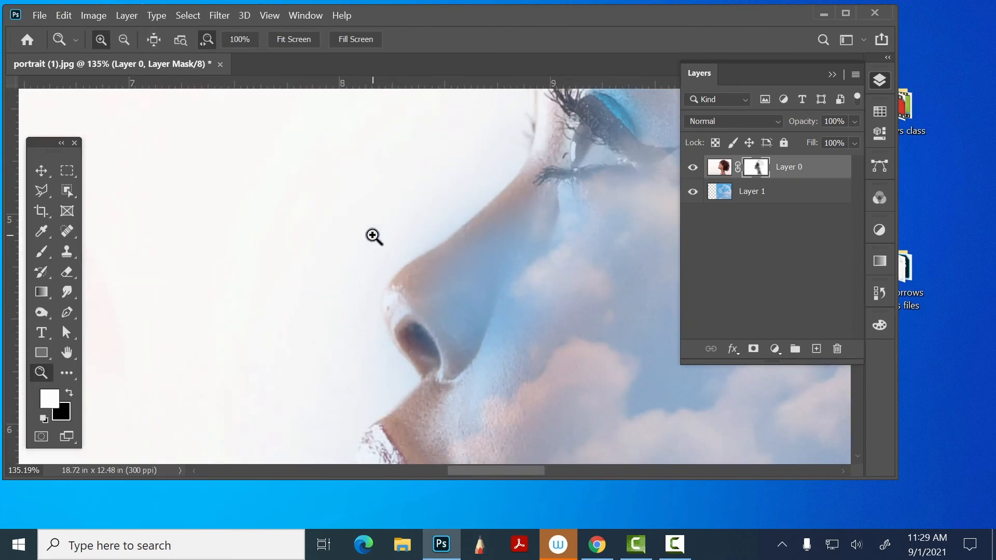
key("b")
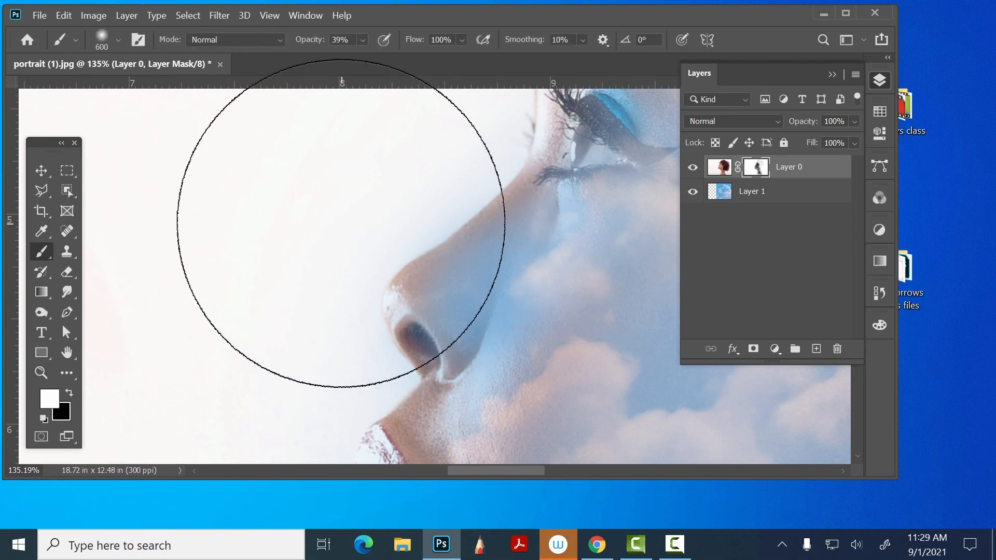
key("bracketleft")
key("bracketleft")
key("bracketleft")
key("bracketleft")
key("bracketleft")
key("bracketleft")
key("bracketleft")
key("bracketleft")
key("bracketleft")
key("bracketleft")
key("bracketleft")
key("bracketleft")
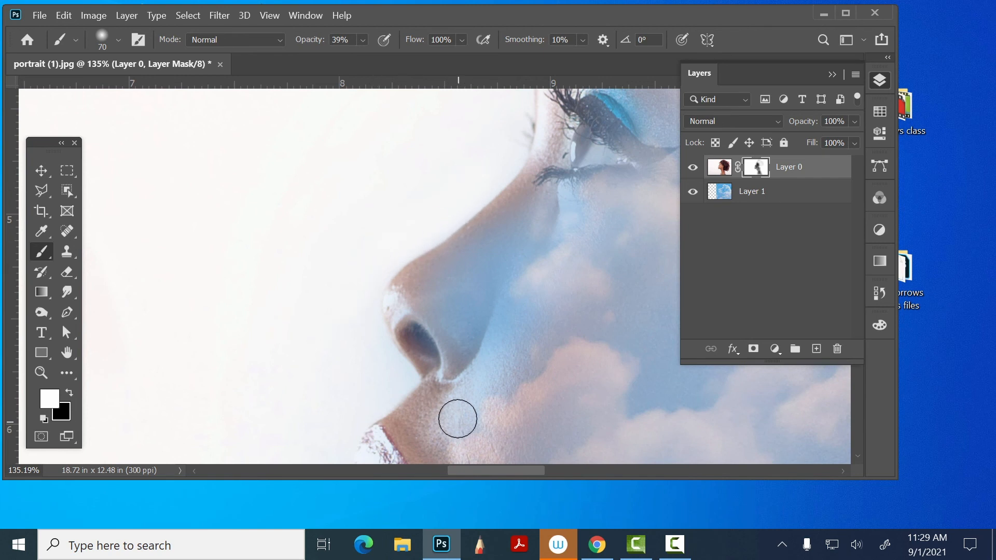
left_click(497, 249, "alt")
left_click_drag(497, 250, 507, 163)
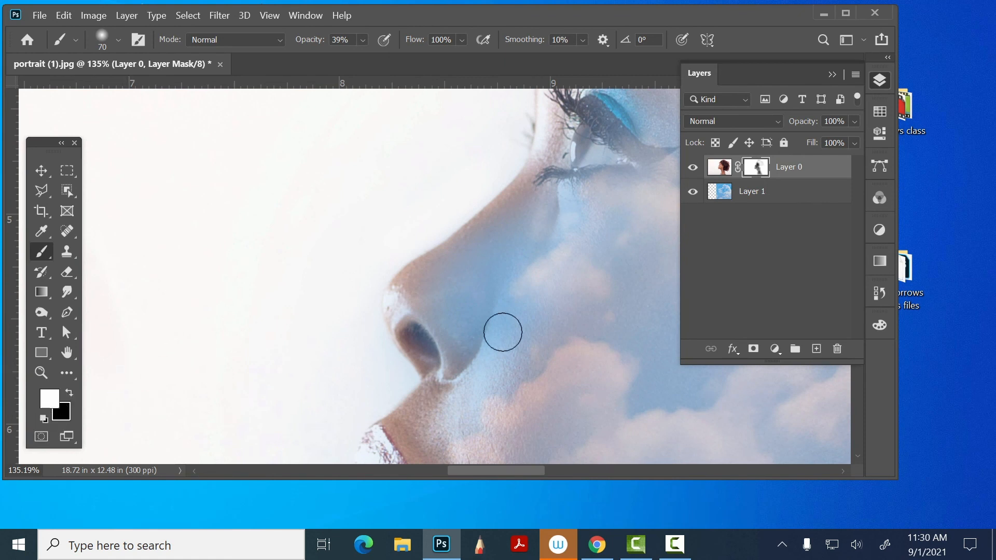
left_click_drag(515, 302, 500, 201)
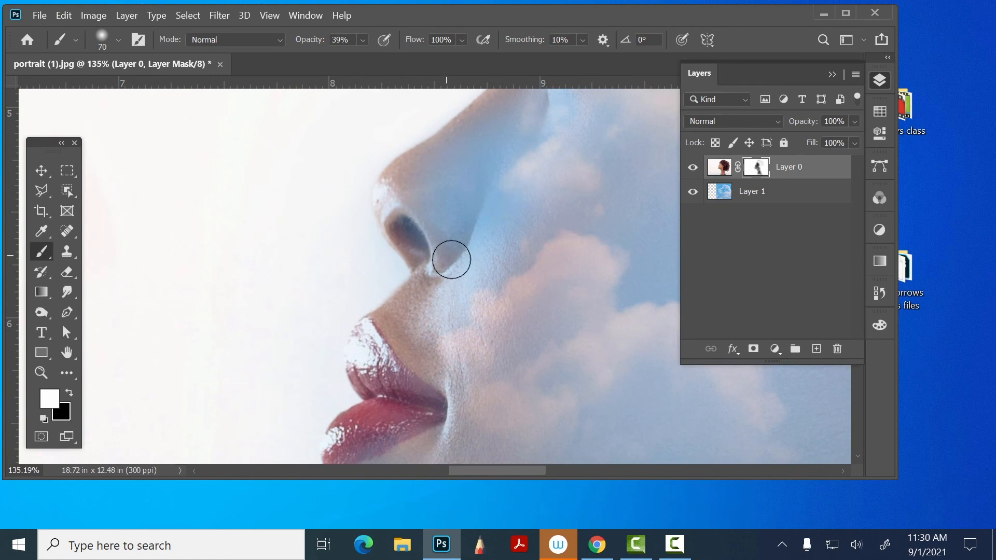
mouse_move(465, 268)
left_mouse_down()
mouse_move(393, 246)
mouse_move(389, 220)
mouse_move(436, 156)
left_mouse_up()
left_click_drag(465, 233, 469, 111)
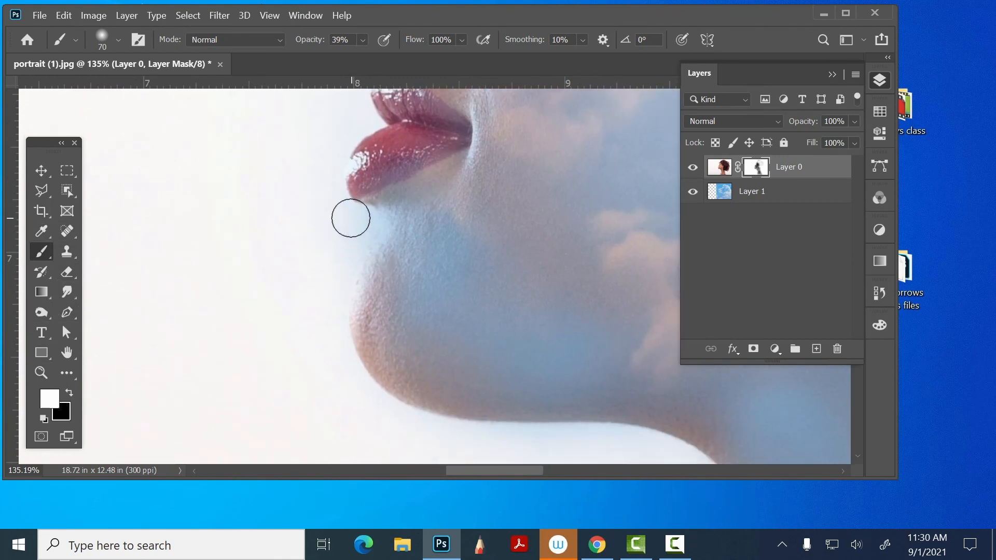
- Paint white on the mask along the chin, jaw and front of the neck to clear the blue from the background
mouse_move(356, 218)
left_mouse_down()
mouse_move(341, 247)
mouse_move(340, 286)
left_mouse_up()
mouse_move(706, 423)
left_mouse_down()
mouse_move(455, 256)
mouse_move(475, 191)
left_mouse_up()
mouse_move(483, 266)
left_mouse_down()
mouse_move(563, 450)
mouse_move(473, 241)
left_mouse_up()
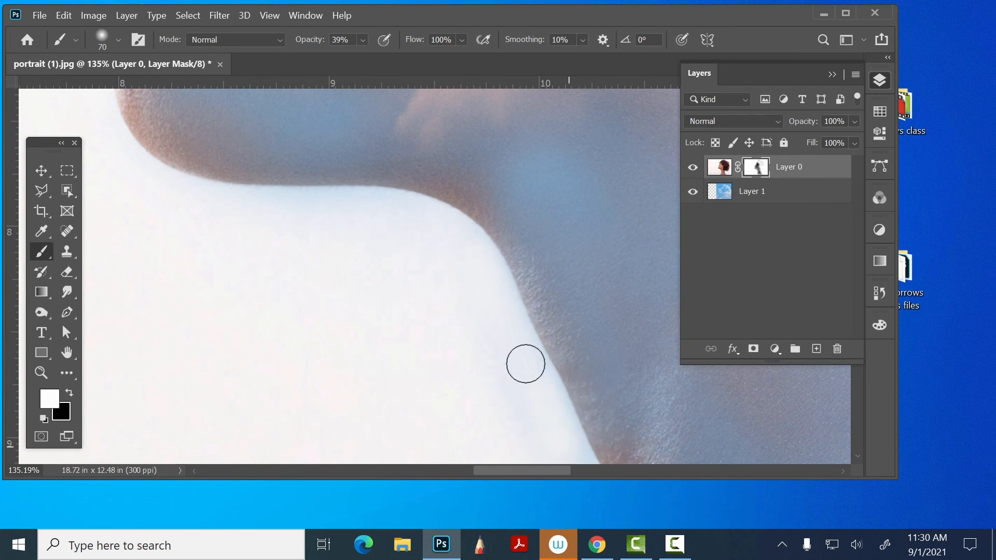
mouse_move(458, 275)
left_mouse_down()
mouse_move(380, 82)
mouse_move(392, 133)
mouse_move(388, 84)
left_mouse_up()
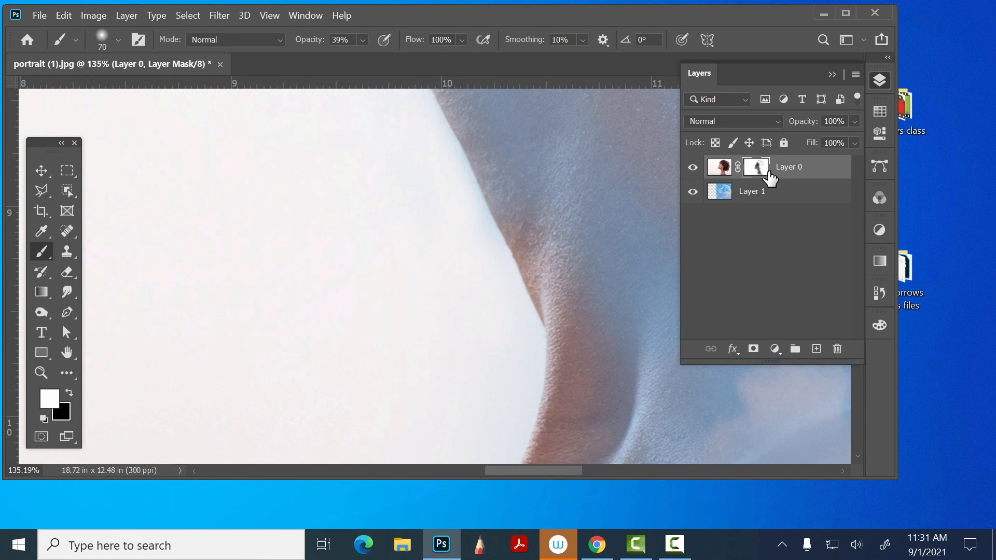
- Select both the portrait layer and the cloud layer and merge them into a single layer
key("ctrl+minus")
key("ctrl+minus")
key("ctrl+minus")
key("ctrl+minus")
key("ctrl+minus")
key("ctrl+minus")
key("ctrl+minus")
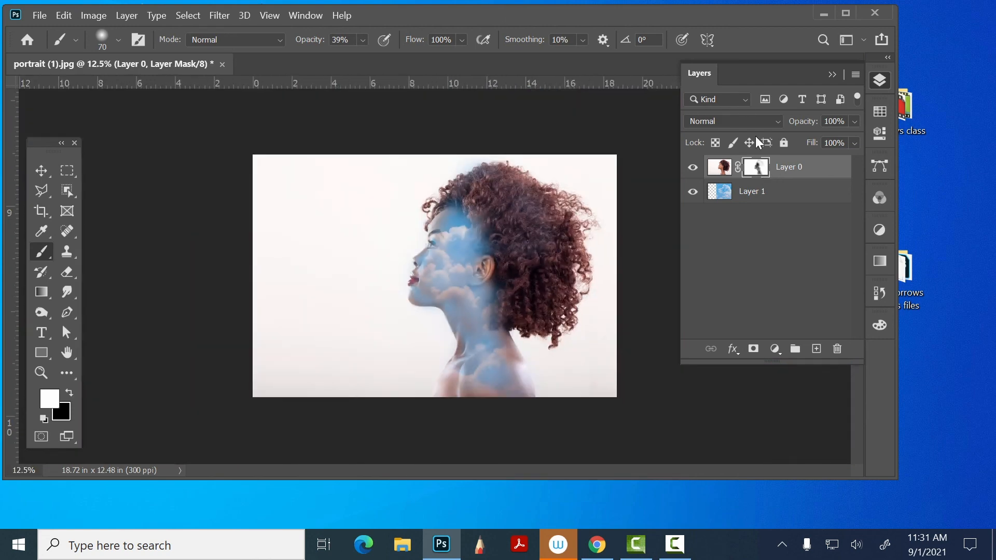
left_click(719, 167)
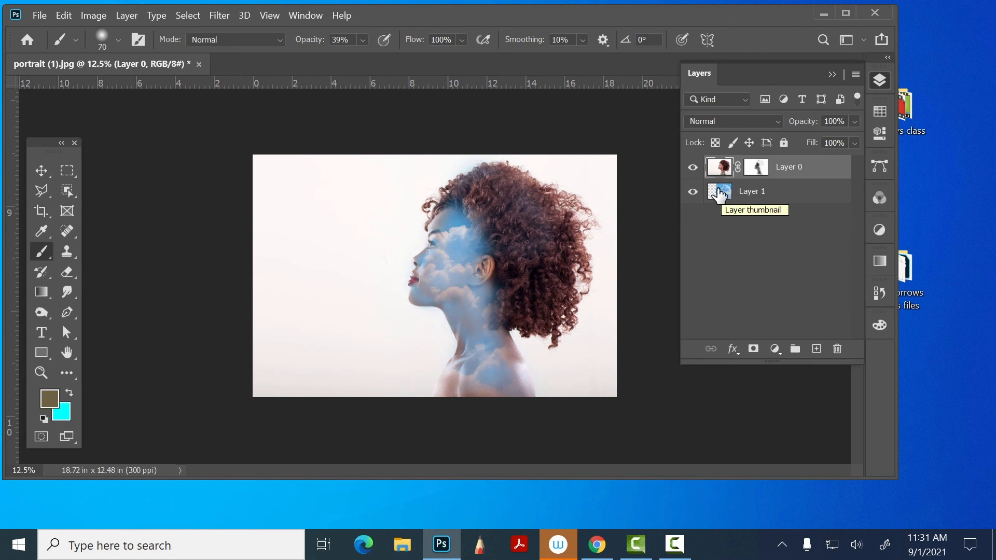
left_click(721, 193, "shift")
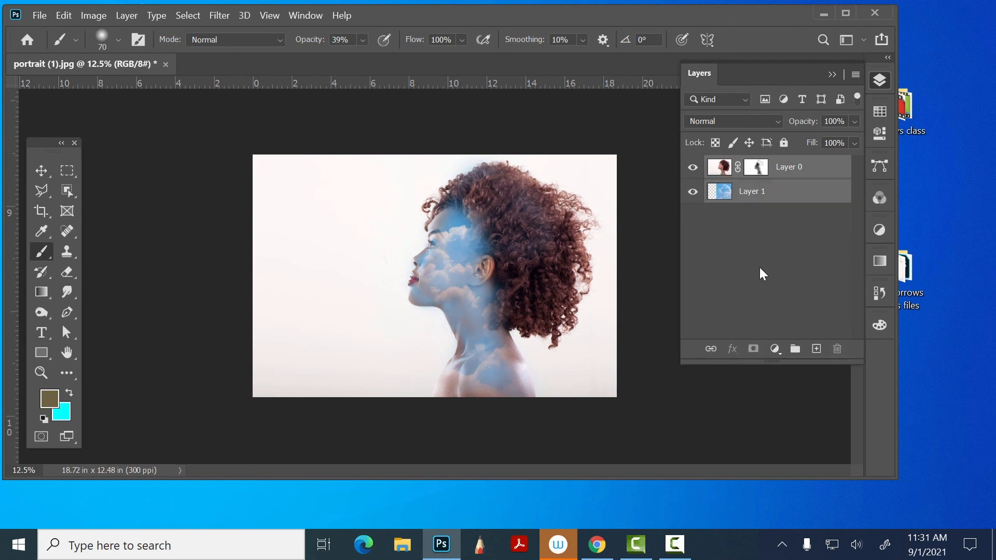
key("ctrl+e")
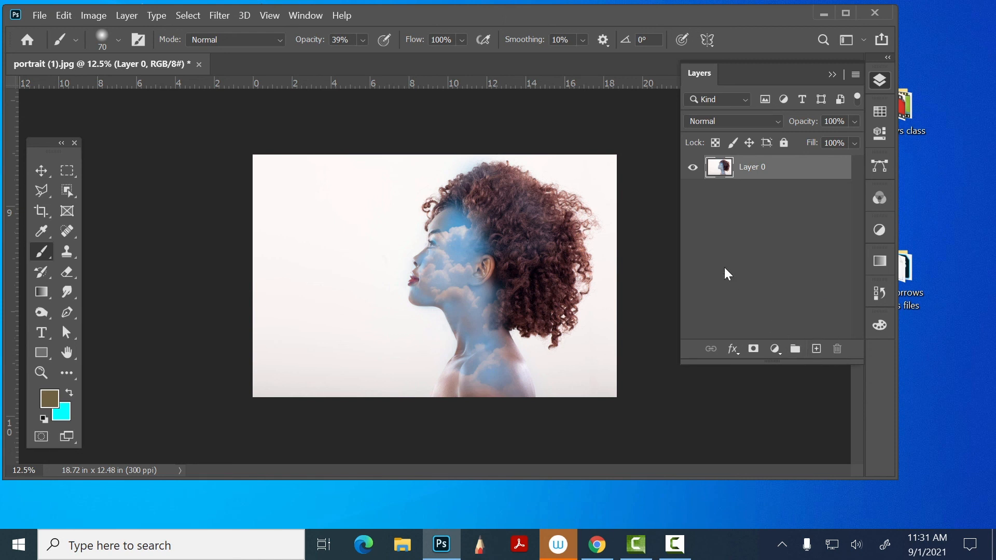
- Add a Hue/Saturation adjustment layer with saturation +55, lightness +31 and hue +37
left_click(44, 175)
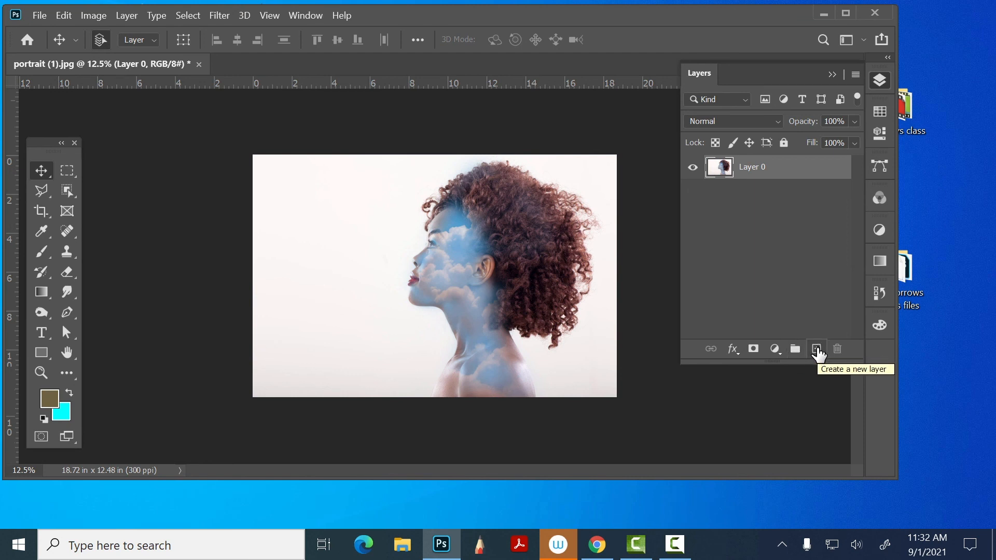
left_click(775, 349)
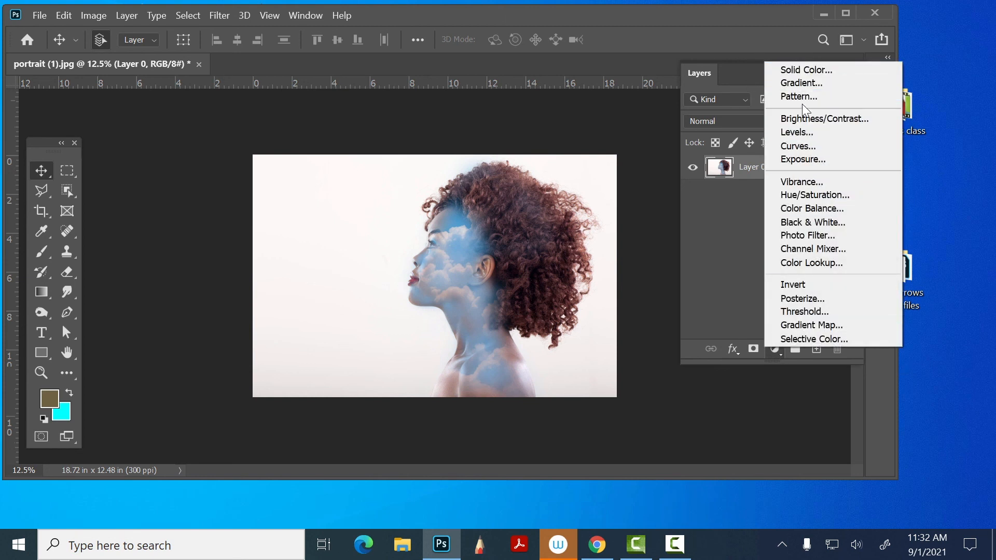
left_click(829, 196)
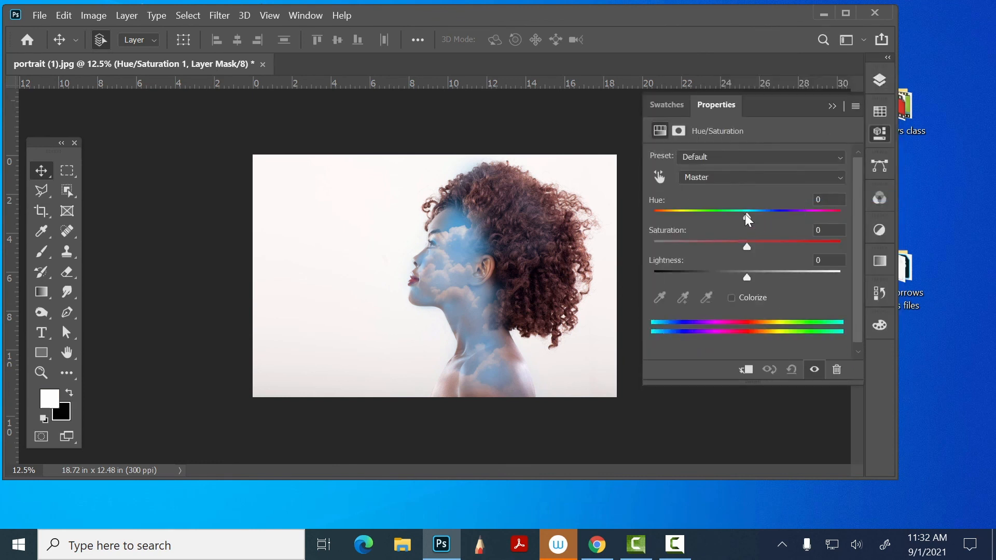
left_click_drag(748, 247, 799, 244)
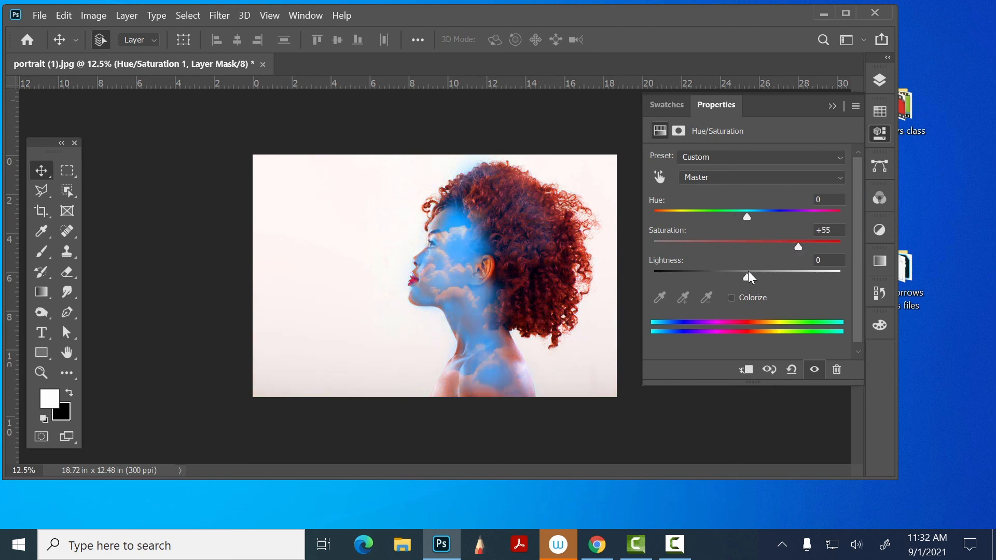
left_click_drag(747, 275, 777, 277)
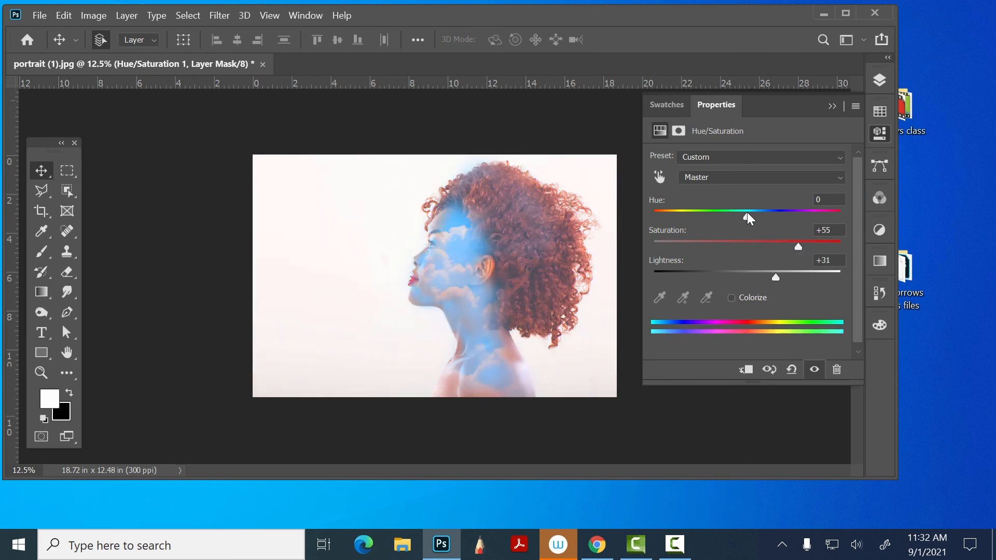
left_click_drag(748, 212, 782, 209)
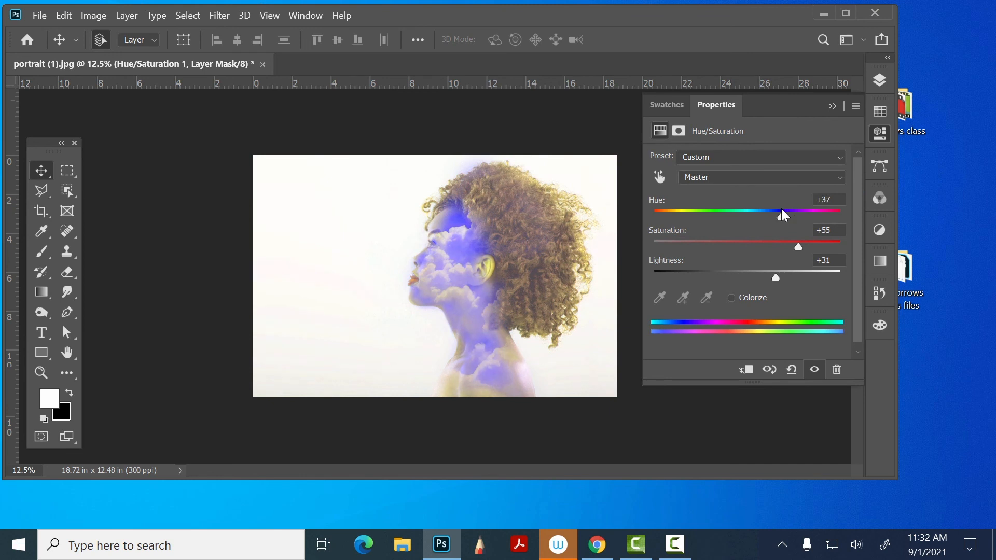
- Add a Levels adjustment layer with the black input level at 78 and the white input level at 235
left_click(878, 82)
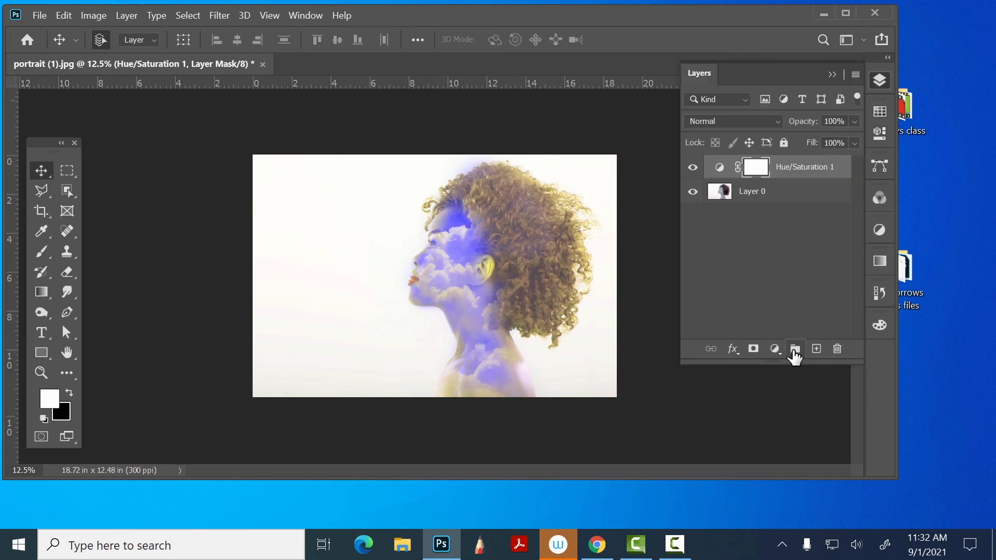
left_click(776, 350)
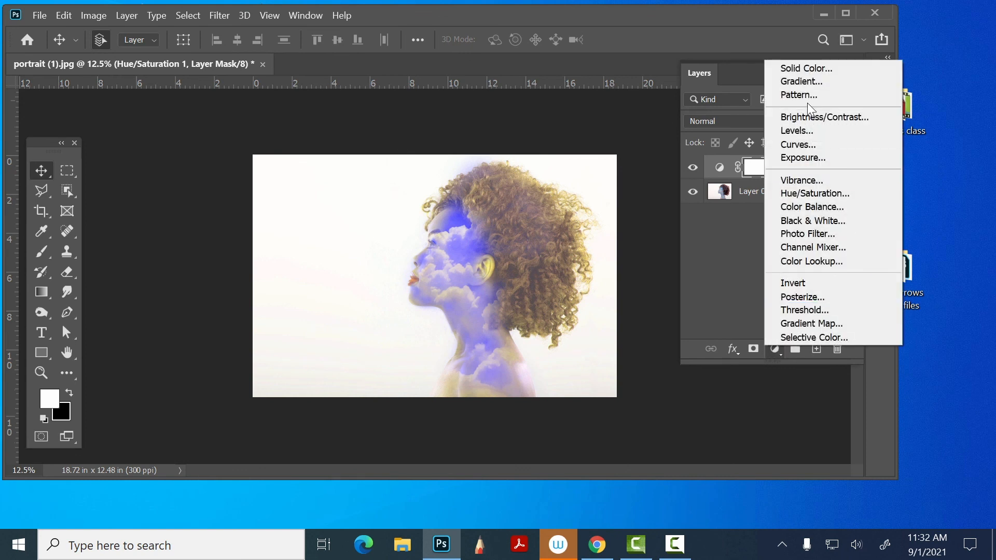
left_click(817, 131)
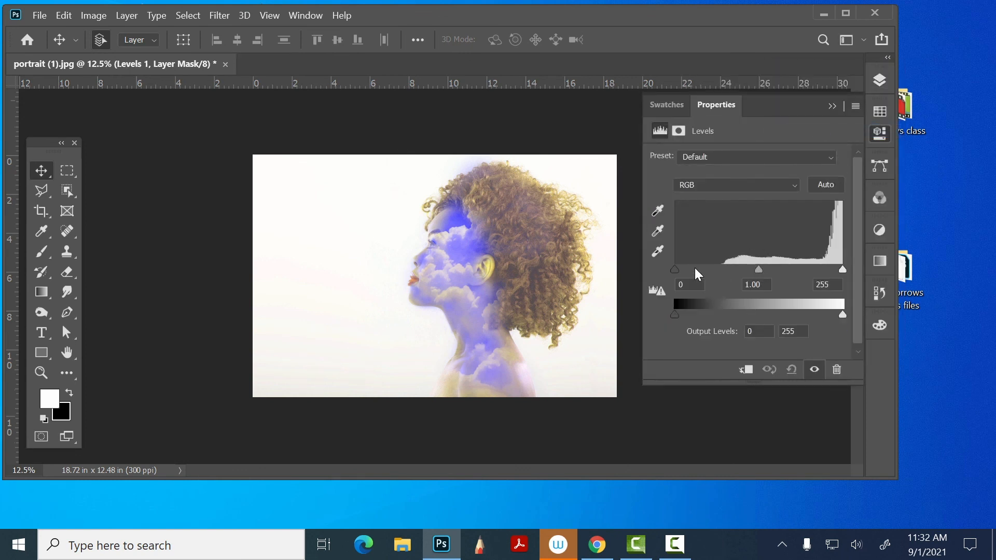
left_click_drag(676, 270, 726, 270)
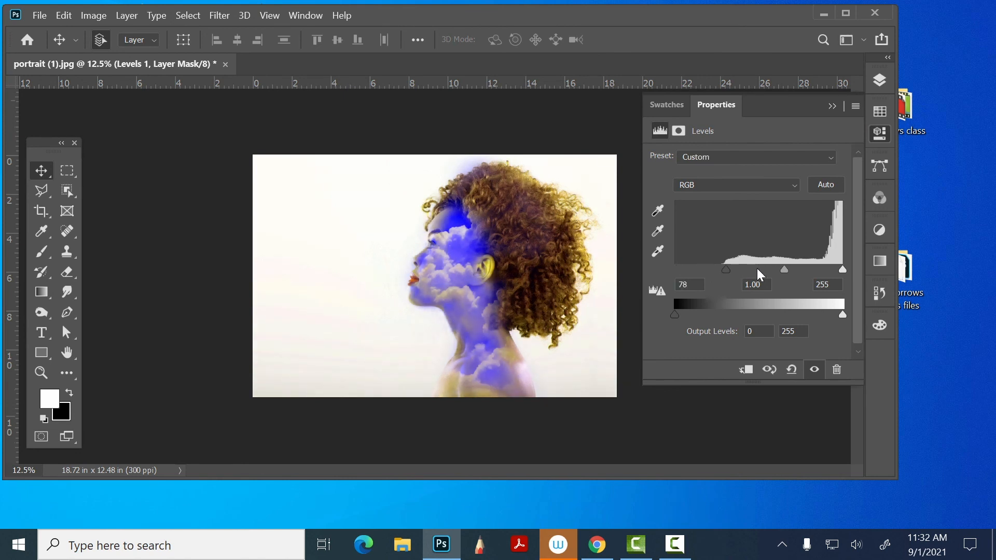
left_click_drag(843, 270, 829, 270)
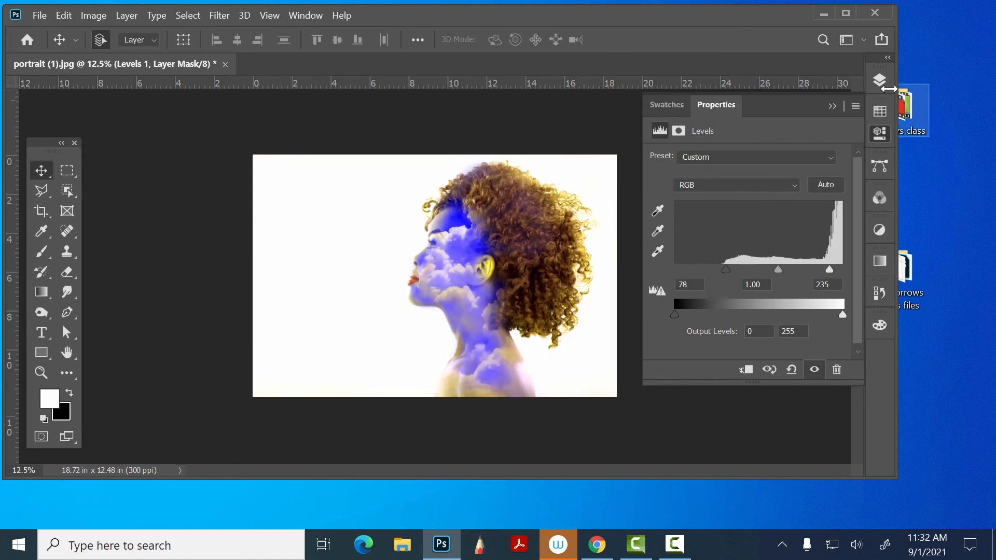
- Reopen the Levels adjustment's settings and delete both the Levels and the Hue/Saturation adjustment layers
left_click(880, 81)
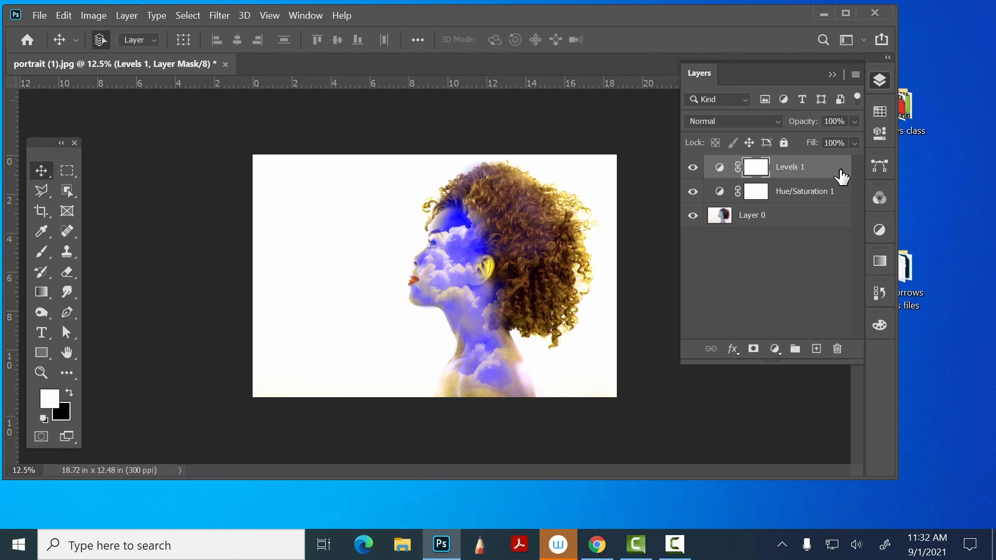
double_click(720, 171)
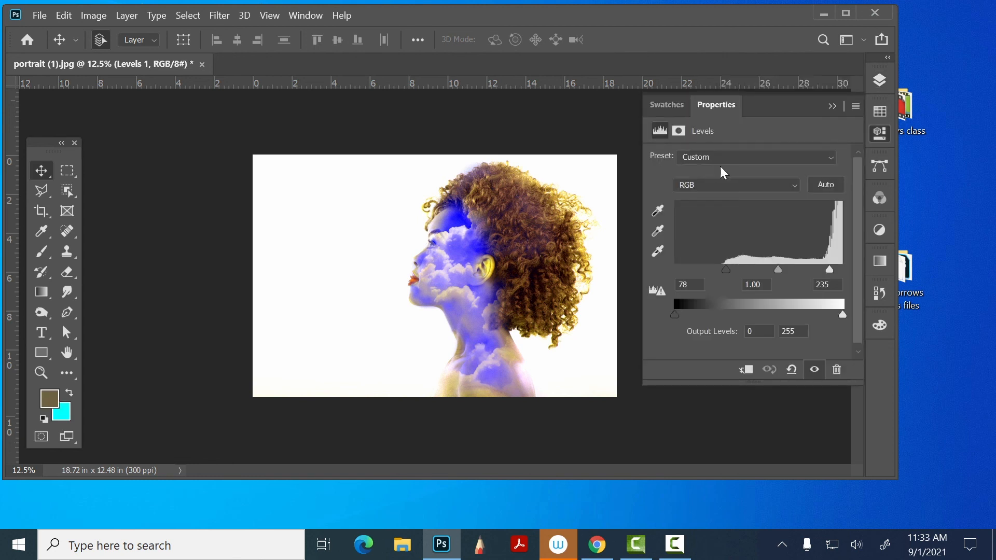
left_click(881, 82)
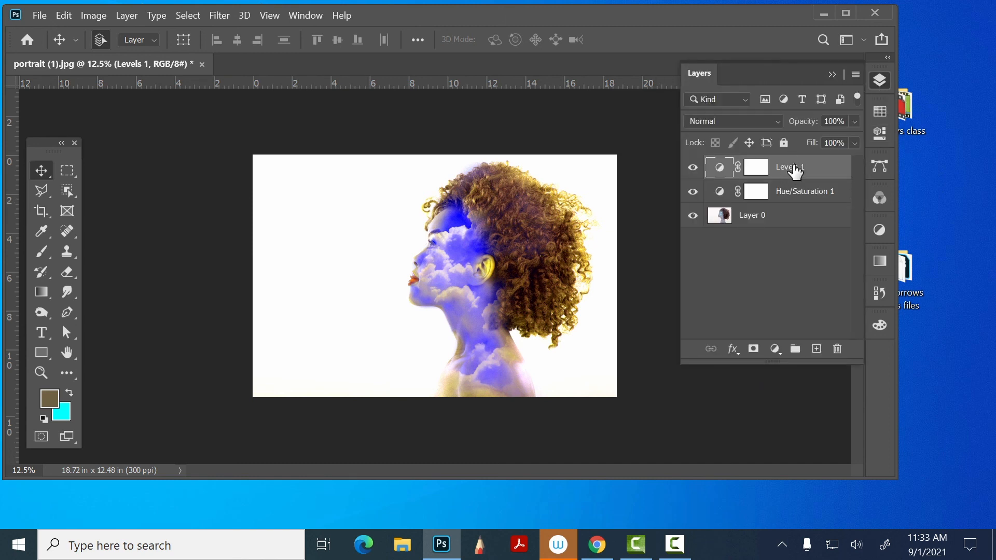
left_click_drag(795, 171, 836, 355)
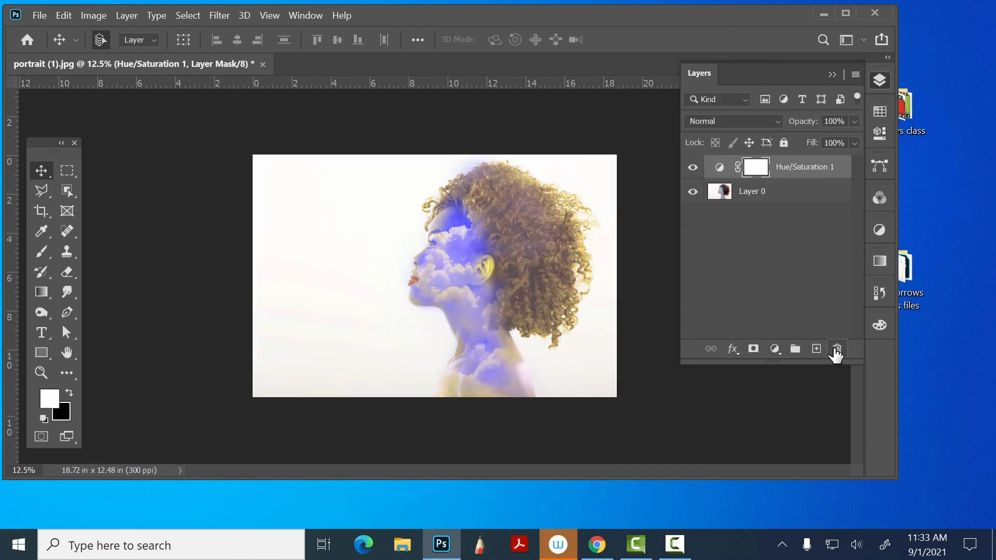
left_click_drag(805, 171, 838, 349)
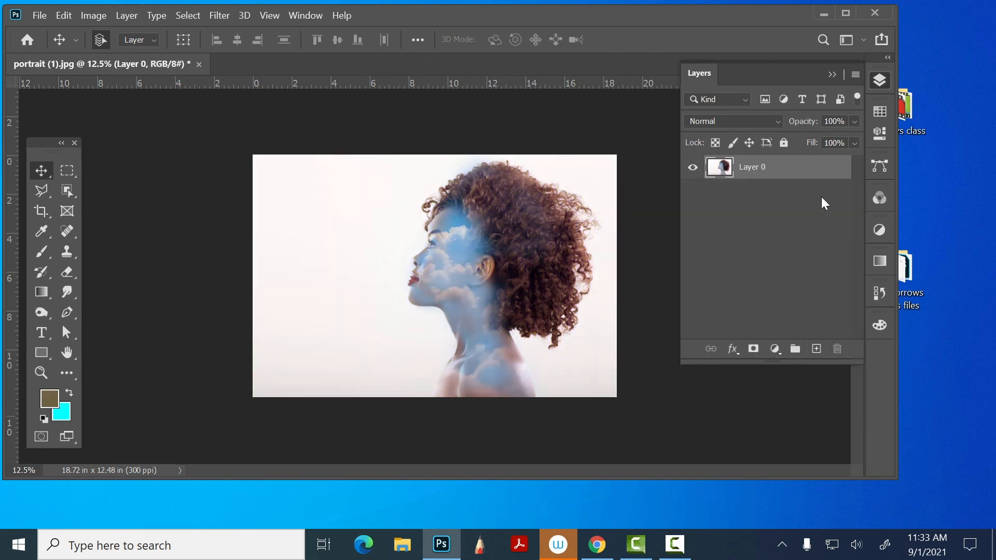